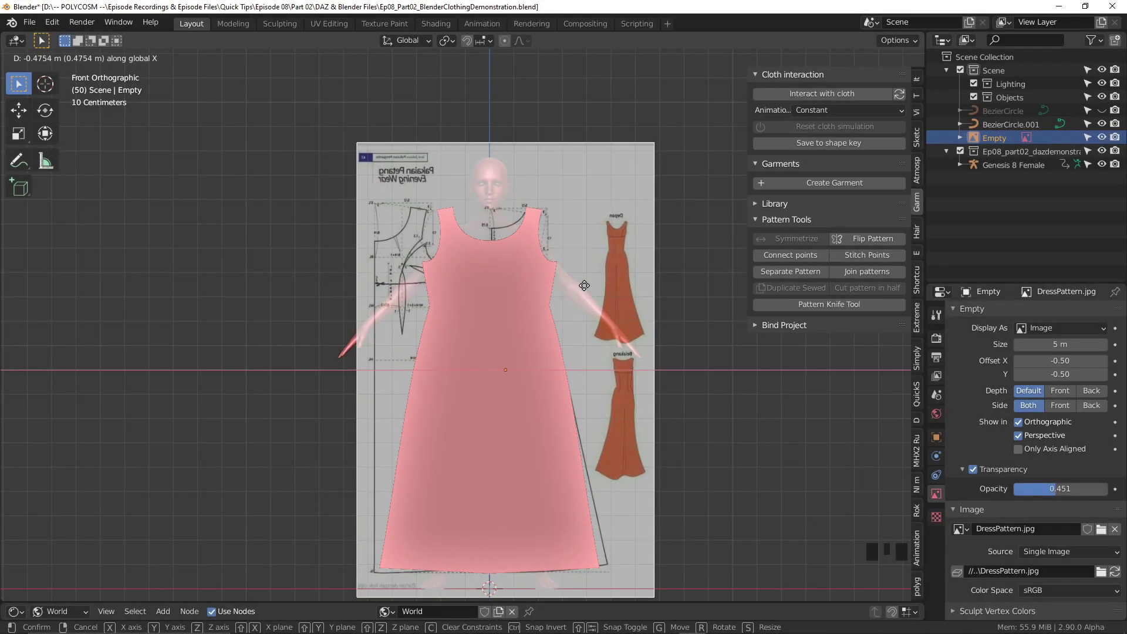
- Move the pattern reference image about -0.475 m along X, select the dress curve over it and turn on X-ray
{"action": "left_click", "coordinate": [586, 285]}
{"action": "left_click", "coordinate": [540, 227]}
{"action": "key", "text": "alt+z"}
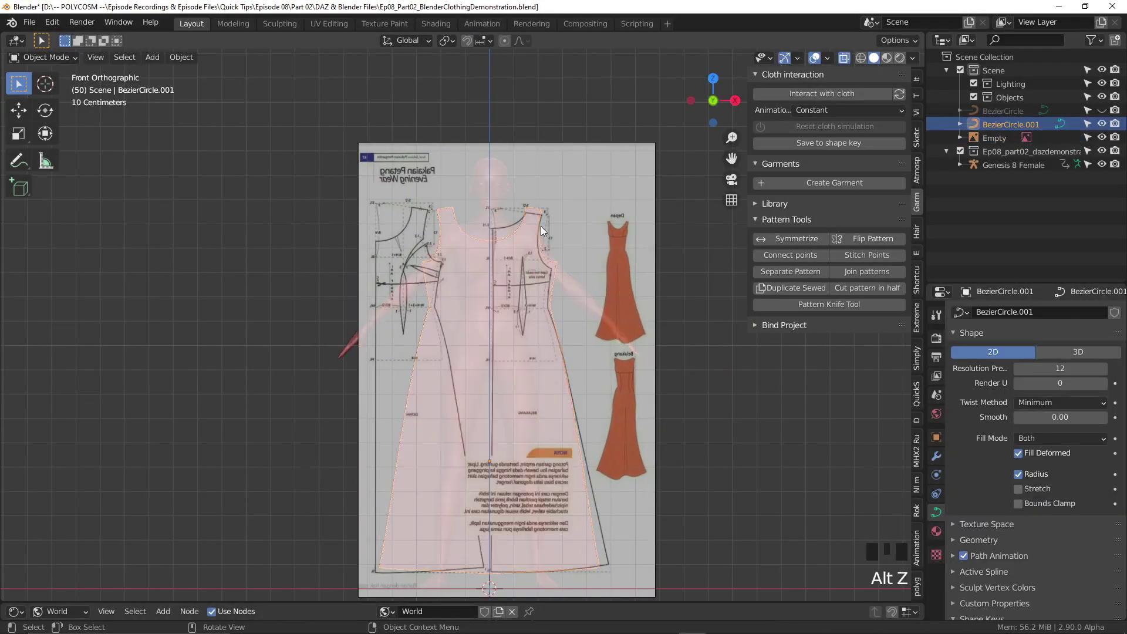
- In edit mode, raise the dress curve's neckline centre point along Z and adjust its handle towards the back pattern's neckline
{"action": "middle_click_drag", "start_coordinate": [510, 217], "coordinate": [509, 264], "text": "shift"}
{"action": "scroll", "coordinate": [509, 263], "scroll_direction": "up", "scroll_amount": 2}
{"action": "key", "text": "Tab"}
{"action": "key", "text": "g"}
{"action": "key", "text": "z"}
{"action": "left_click", "coordinate": [522, 253]}
{"action": "left_click", "coordinate": [517, 251]}
{"action": "key", "text": "g"}
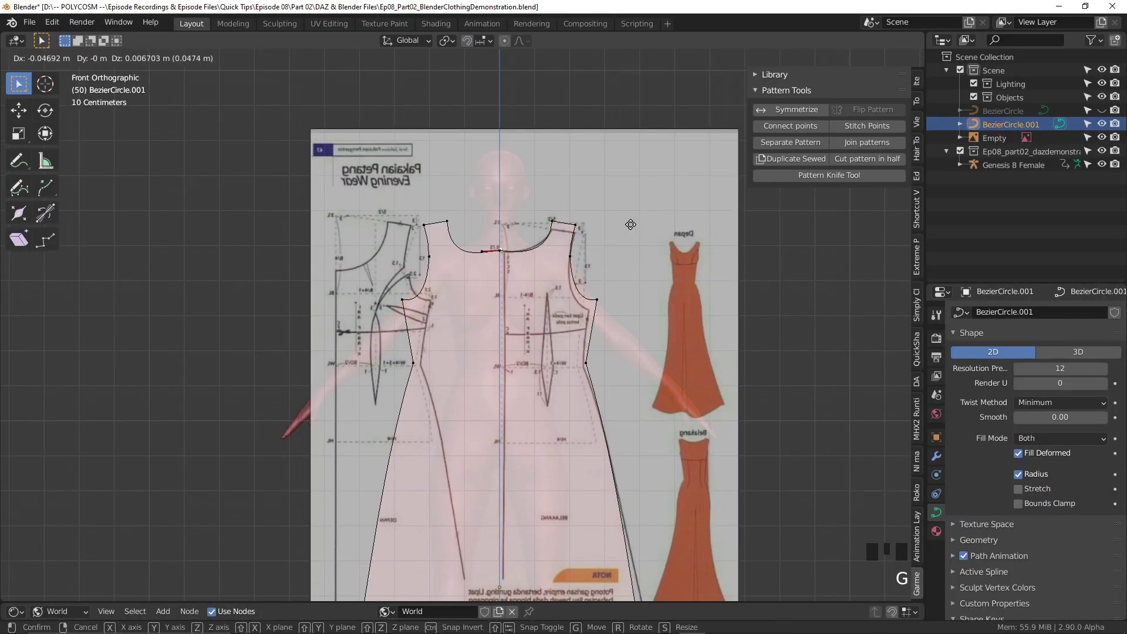
{"action": "right_click", "coordinate": [555, 223]}
{"action": "left_click_drag", "start_coordinate": [545, 230], "coordinate": [541, 236]}
{"action": "key", "text": "g"}
{"action": "right_click", "coordinate": [546, 241]}
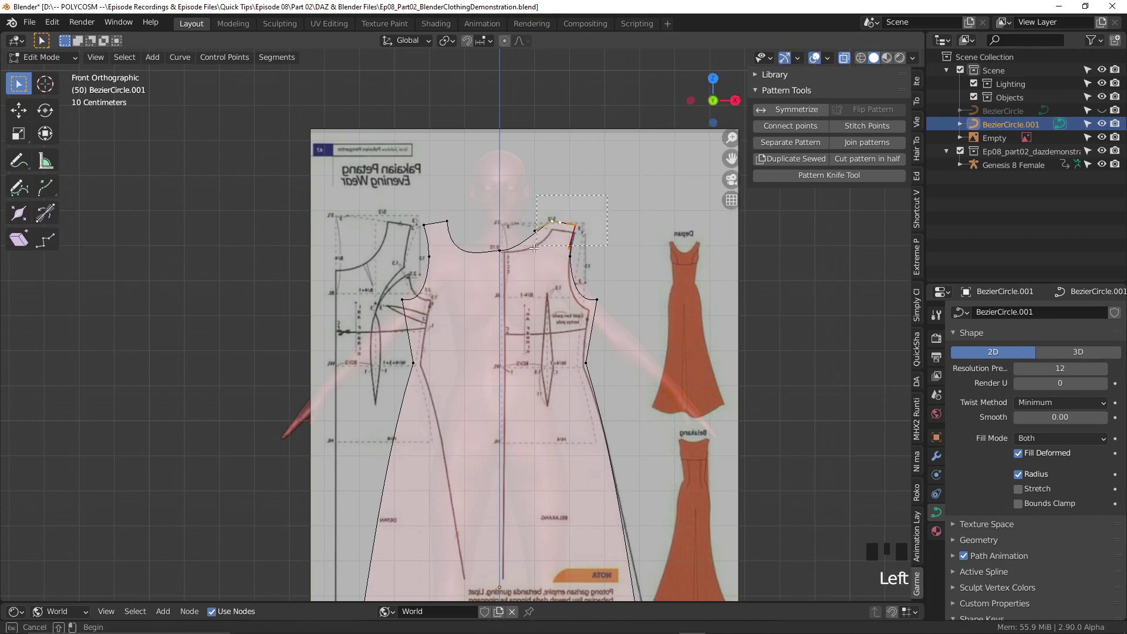
- Fit the shoulder strap points and the neckline handle on one side of the curve to the back pattern's outline
{"action": "left_click_drag", "start_coordinate": [604, 197], "coordinate": [537, 263]}
{"action": "key", "text": "g"}
{"action": "left_click", "coordinate": [549, 267]}
{"action": "left_click", "coordinate": [535, 237]}
{"action": "key", "text": "g"}
{"action": "left_click", "coordinate": [568, 242]}
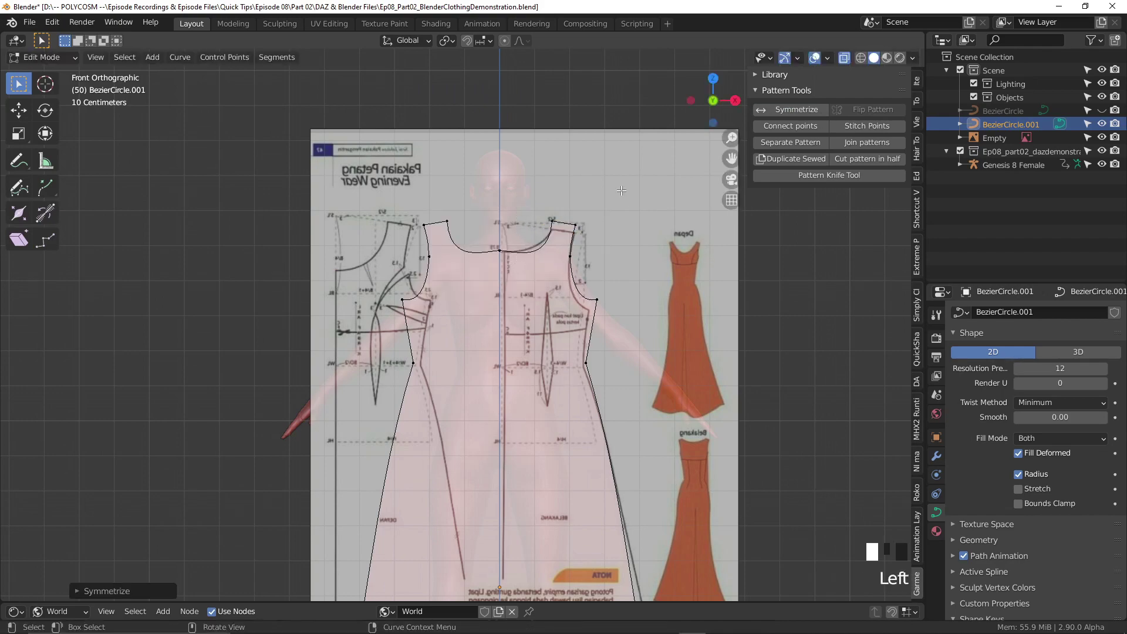
- Undo the last Symmetrize operation on the dress curve
{"action": "key", "text": "ctrl+z"}
{"action": "left_click", "coordinate": [917, 381]}
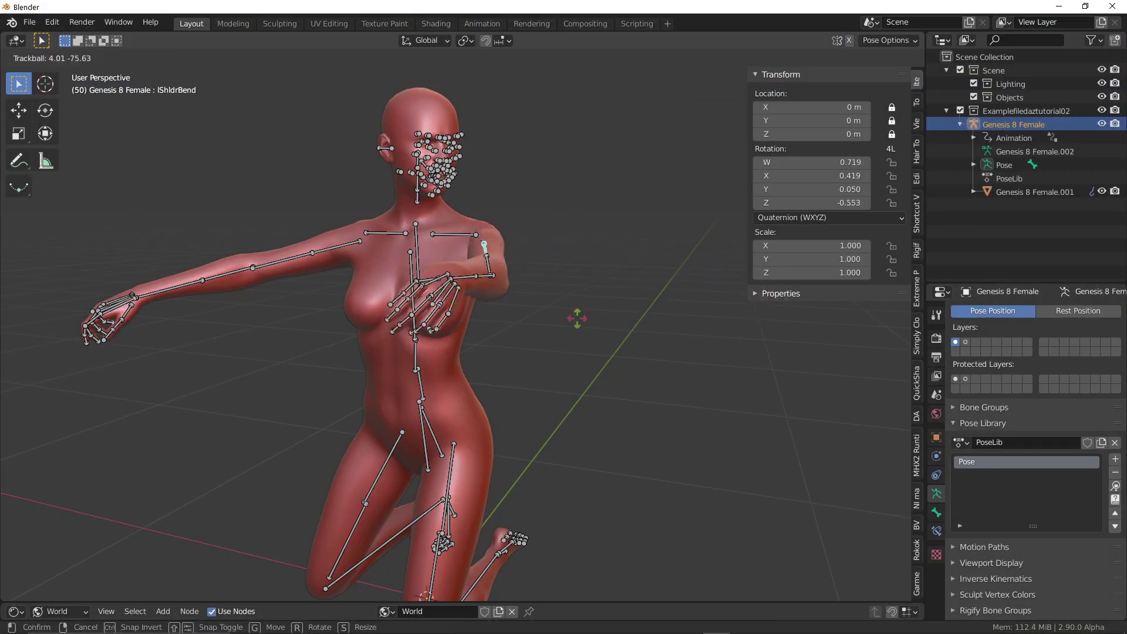
- Rotate the Genesis 8 Female's arm bones and add the full-body pose to the PoseLib pose library
{"action": "key", "text": "r"}
{"action": "left_click", "coordinate": [280, 195]}
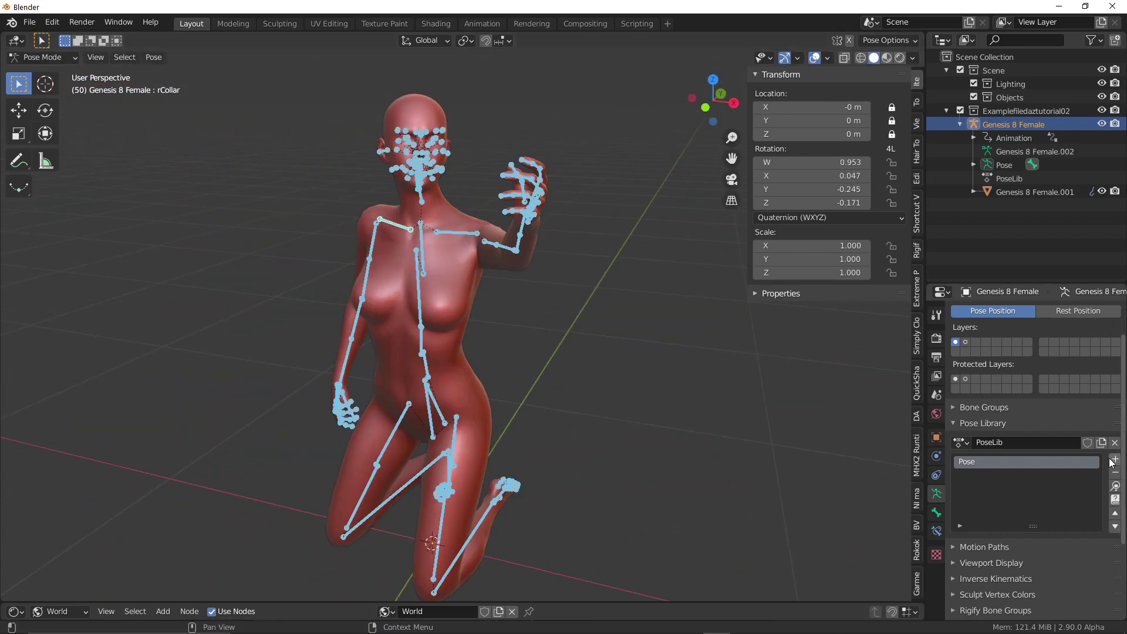
{"action": "left_click", "coordinate": [1111, 462]}
{"action": "left_click", "coordinate": [1096, 473]}
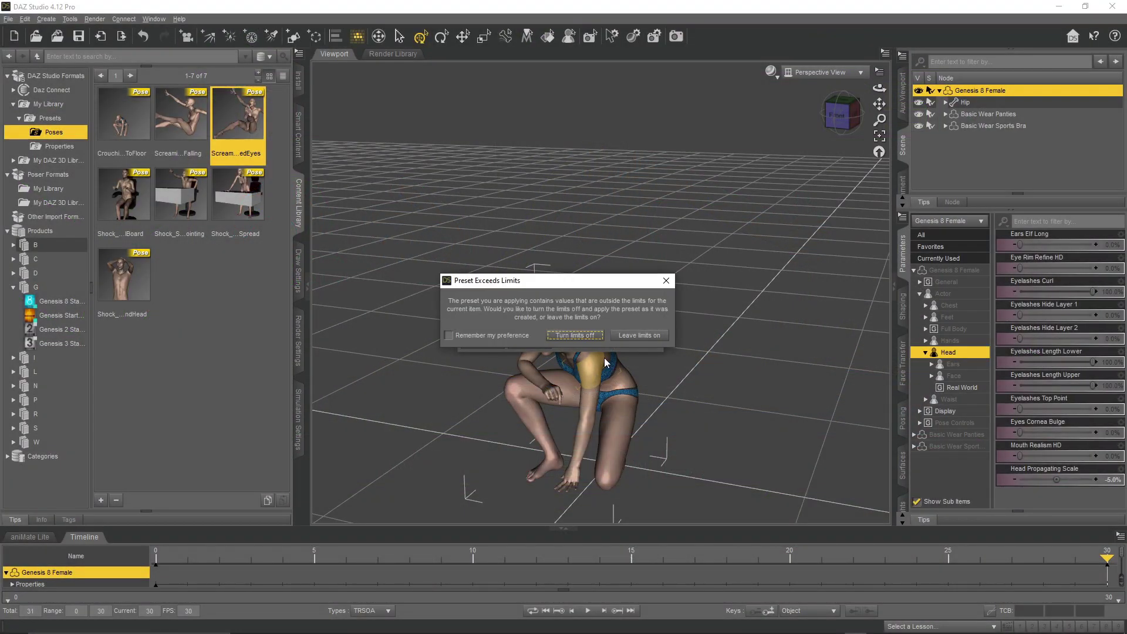
- Switch to DAZ Studio and apply the screaming falling pose, followed by the crouching pose, to Genesis 8 Female
{"action": "double_click", "coordinate": [181, 114]}
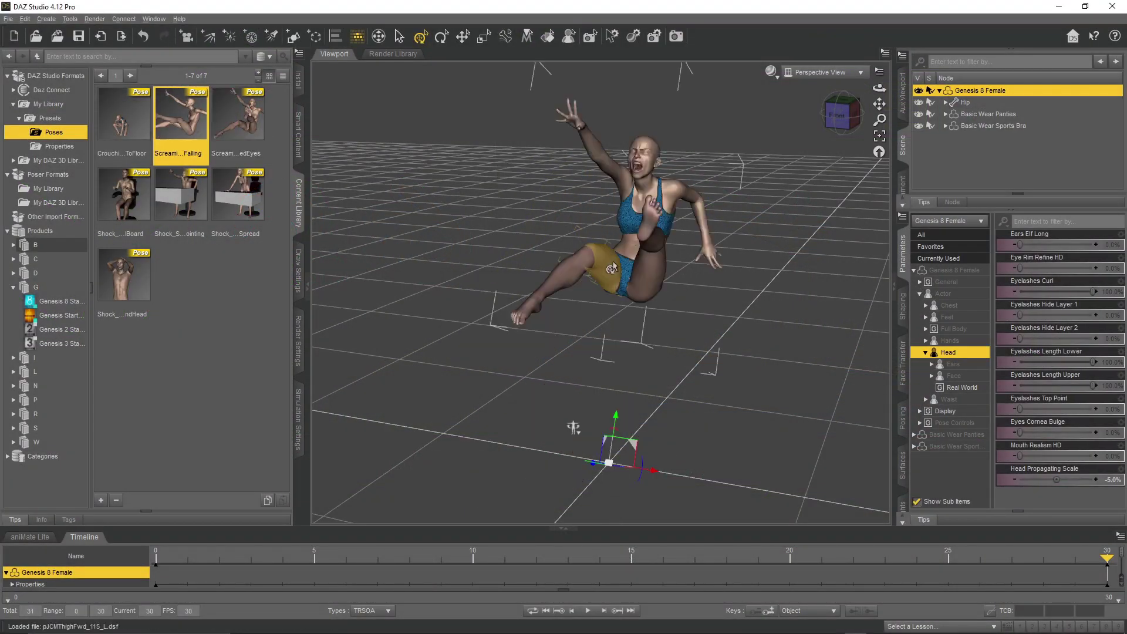
{"action": "mouse_move", "coordinate": [587, 294]}
{"action": "middle_mouse_down"}
{"action": "mouse_move", "coordinate": [528, 294]}
{"action": "mouse_move", "coordinate": [570, 294]}
{"action": "middle_mouse_up"}
{"action": "double_click", "coordinate": [123, 117]}
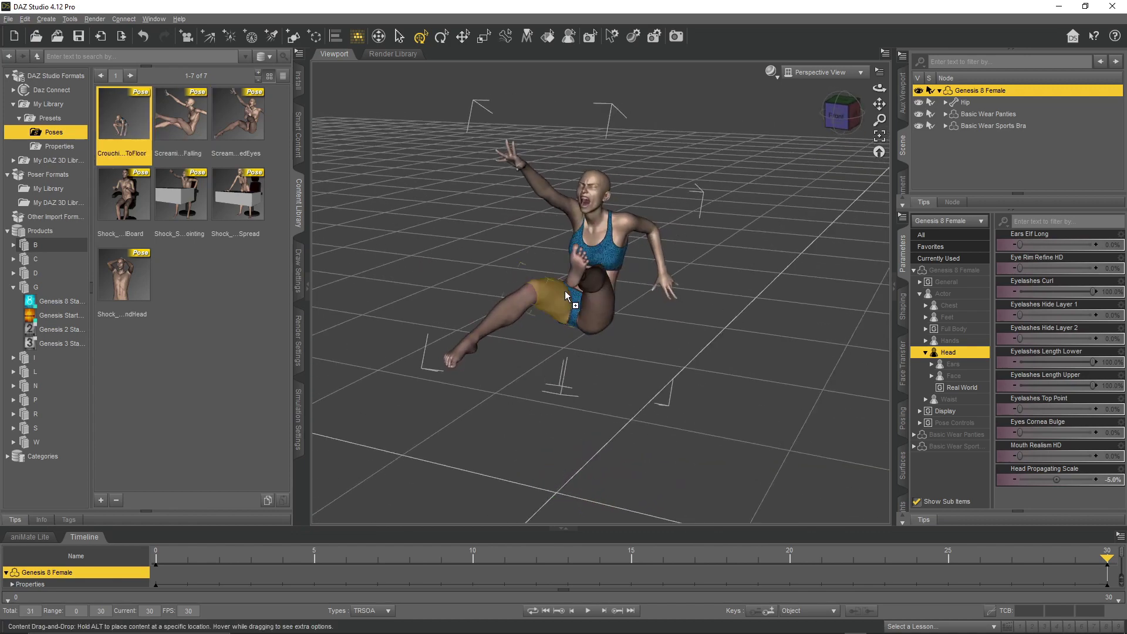
{"action": "middle_click_drag", "start_coordinate": [575, 345], "coordinate": [607, 312]}
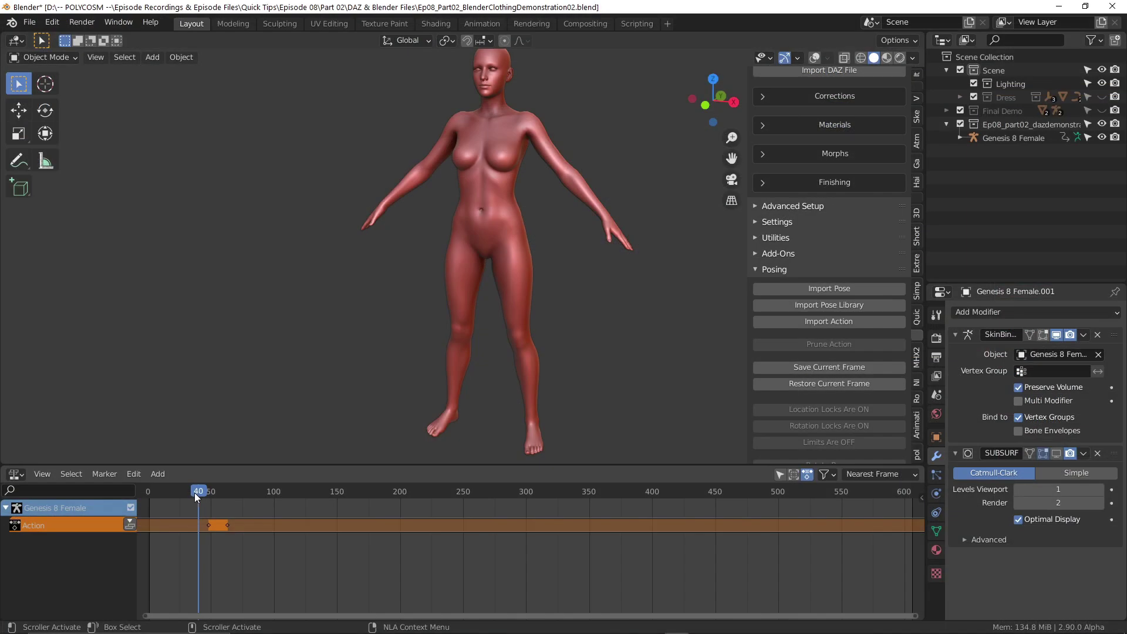
- Switch to Blender and scrub the timeline to about frame 67 to preview the figure's animation
{"action": "left_click_drag", "start_coordinate": [195, 492], "coordinate": [232, 492]}
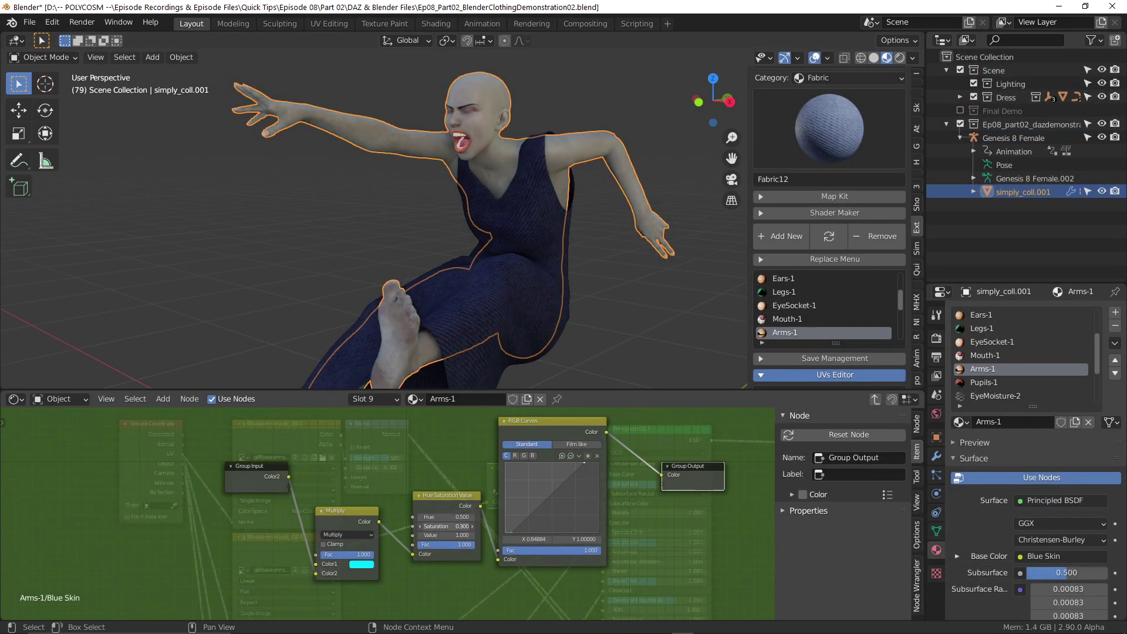
- Adjust the Saturation of the Hue Saturation Value node in the Arms-1 material's Blue Skin group
{"action": "mouse_move", "coordinate": [446, 517]}
{"action": "left_mouse_down"}
{"action": "mouse_move", "coordinate": [434, 516]}
{"action": "mouse_move", "coordinate": [455, 517]}
{"action": "left_mouse_up"}
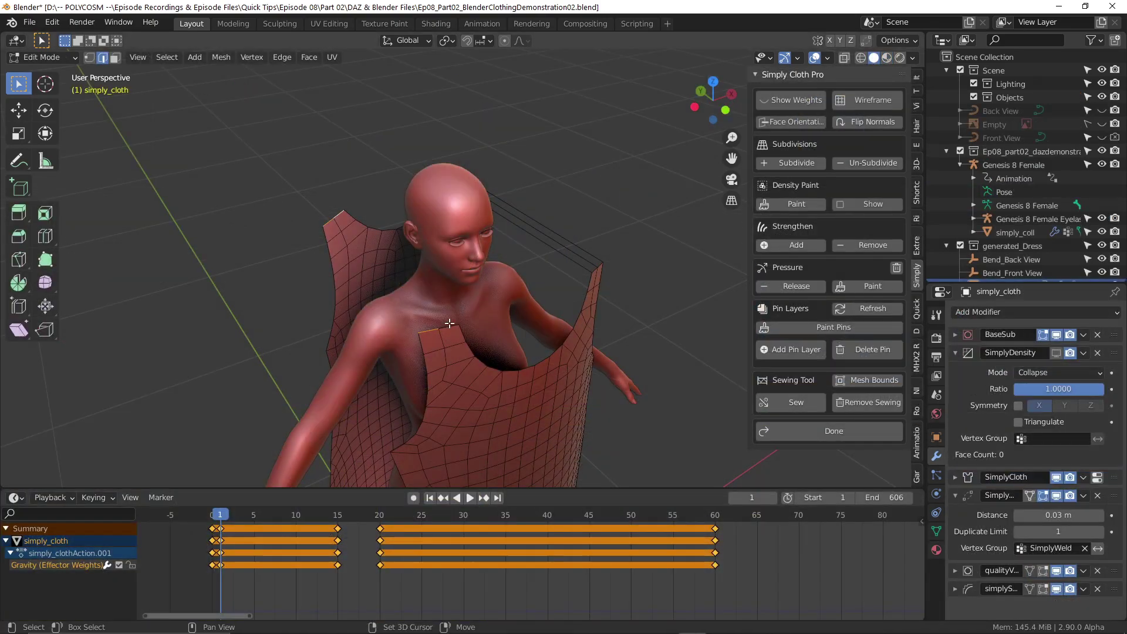
- Select the matching shoulder edges of the dress's front and back pieces and sew them together
{"action": "middle_click_drag", "start_coordinate": [563, 246], "coordinate": [622, 246]}
{"action": "left_click", "coordinate": [418, 279], "text": "ctrl+shift"}
{"action": "left_click", "coordinate": [796, 402]}
{"action": "left_click", "coordinate": [662, 304]}
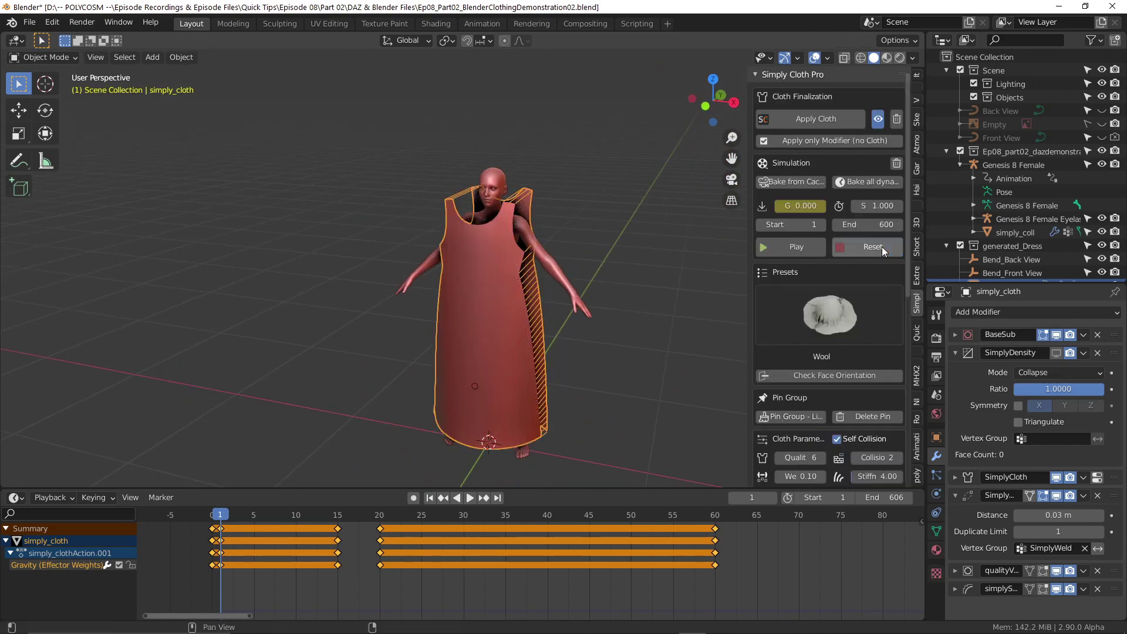
- Play the cloth simulation to check the sewn dress and reset it
{"action": "left_click", "coordinate": [796, 247]}
{"action": "mouse_move", "coordinate": [693, 252]}
{"action": "middle_mouse_down"}
{"action": "mouse_move", "coordinate": [597, 255]}
{"action": "mouse_move", "coordinate": [714, 258]}
{"action": "middle_mouse_up"}
{"action": "scroll", "coordinate": [604, 263], "scroll_direction": "down", "scroll_amount": 5}
{"action": "left_click", "coordinate": [869, 247]}
- Choose the Silk cloth preset for the dress and adjust its cloth parameters
{"action": "left_click", "coordinate": [841, 304]}
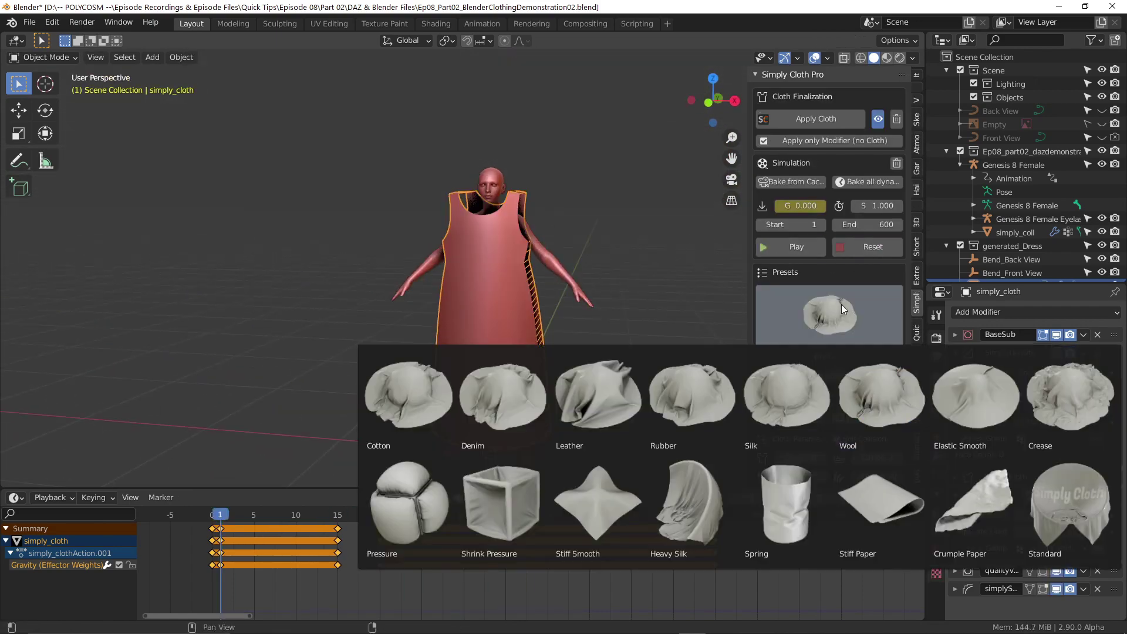
{"action": "left_click", "coordinate": [809, 404]}
{"action": "scroll", "coordinate": [809, 404], "scroll_direction": "down", "scroll_amount": 4}
{"action": "left_click_drag", "start_coordinate": [877, 383], "coordinate": [873, 383]}
{"action": "left_click", "coordinate": [802, 402]}
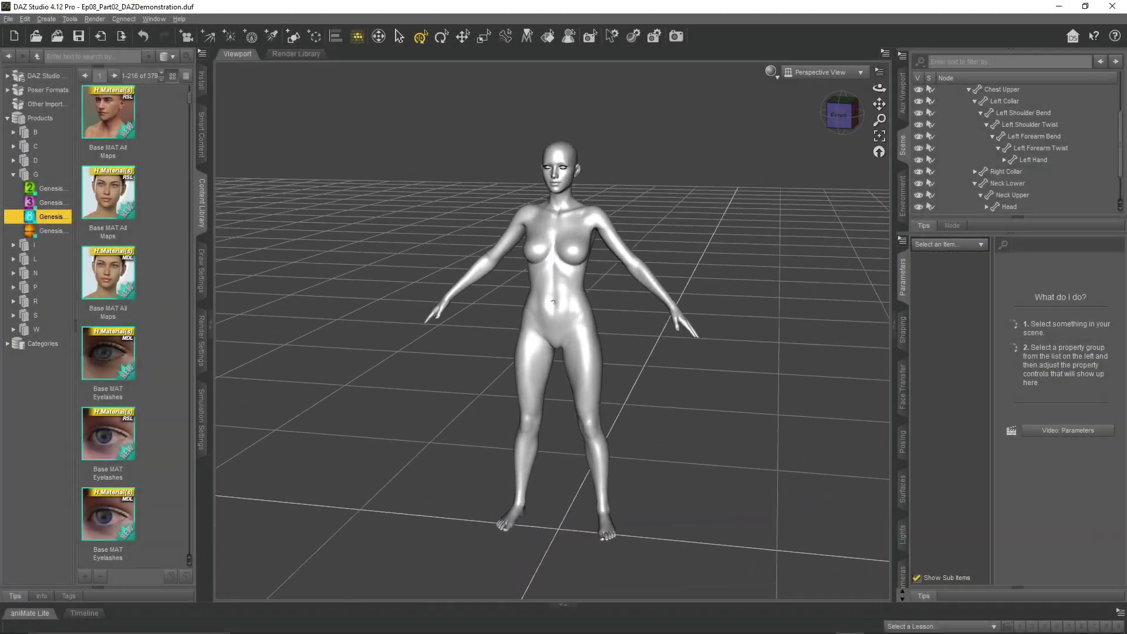
- Switch to DAZ Studio, look around the Genesis 8 Female figure, expand the lower dock and show the Timeline
{"action": "middle_click_drag", "start_coordinate": [552, 329], "coordinate": [499, 340]}
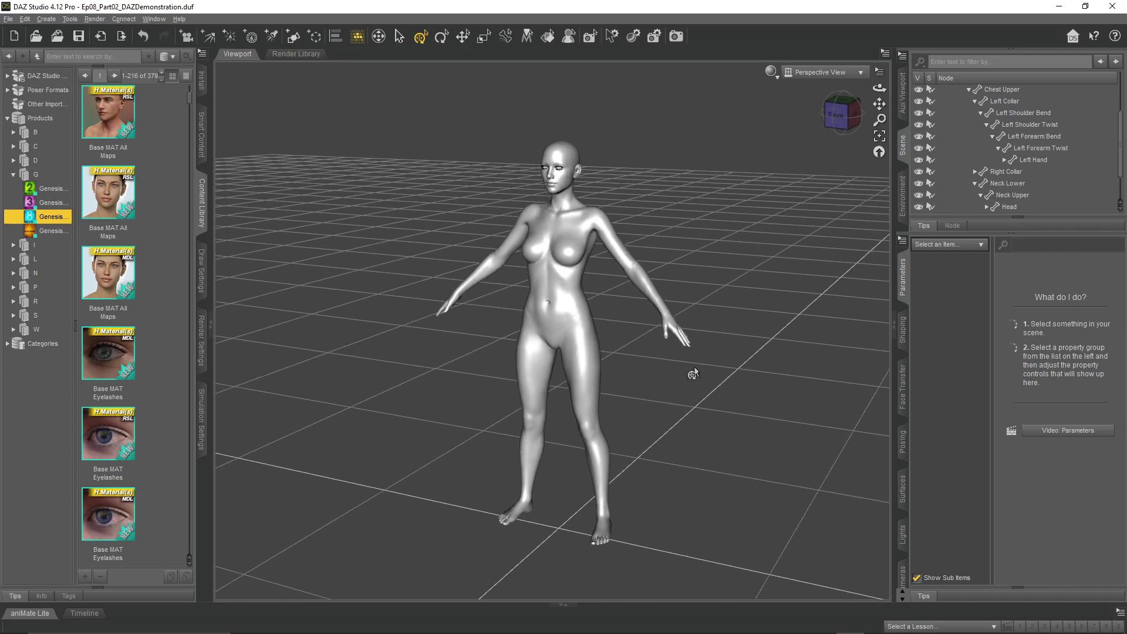
{"action": "mouse_move", "coordinate": [695, 374]}
{"action": "middle_mouse_down"}
{"action": "mouse_move", "coordinate": [632, 376]}
{"action": "mouse_move", "coordinate": [704, 379]}
{"action": "mouse_move", "coordinate": [674, 380]}
{"action": "middle_mouse_up"}
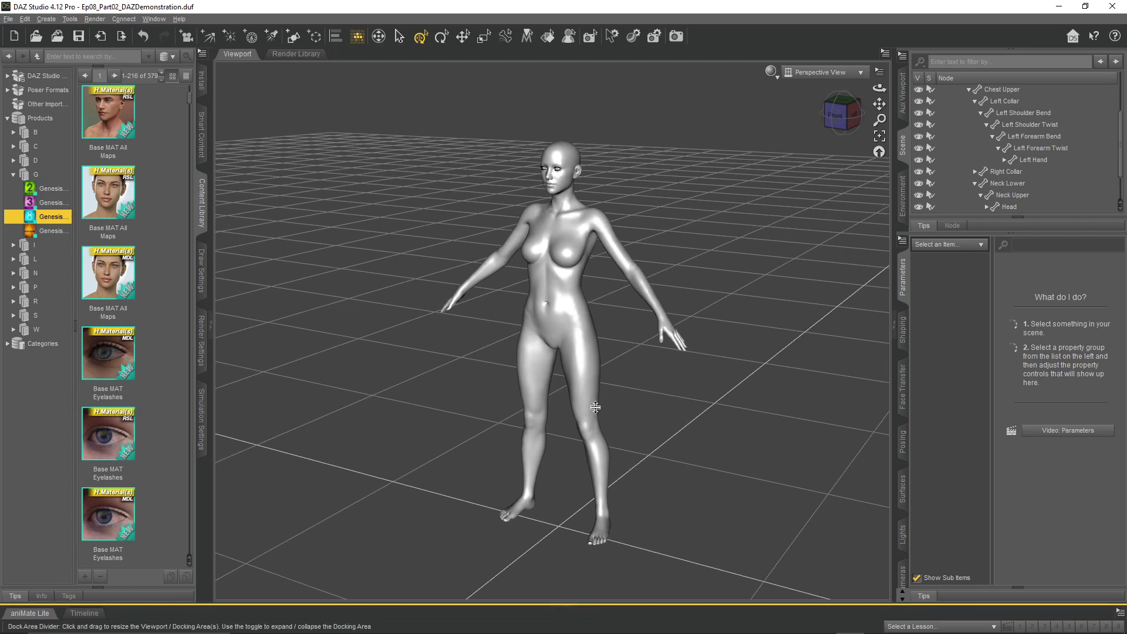
{"action": "left_click_drag", "start_coordinate": [595, 407], "coordinate": [596, 408]}
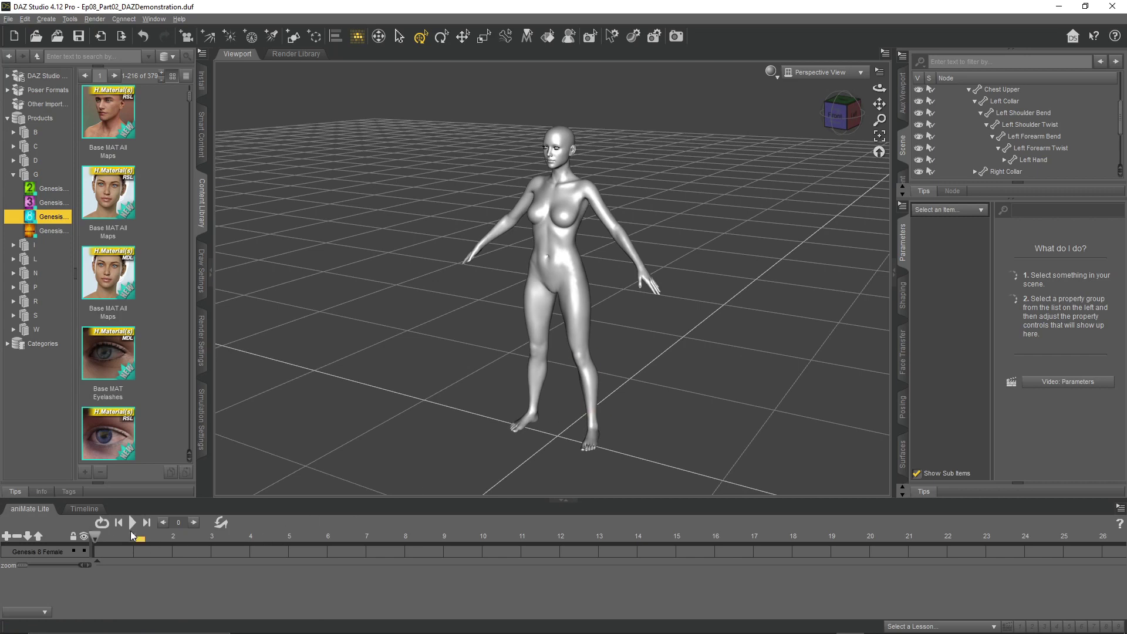
{"action": "left_click", "coordinate": [85, 509]}
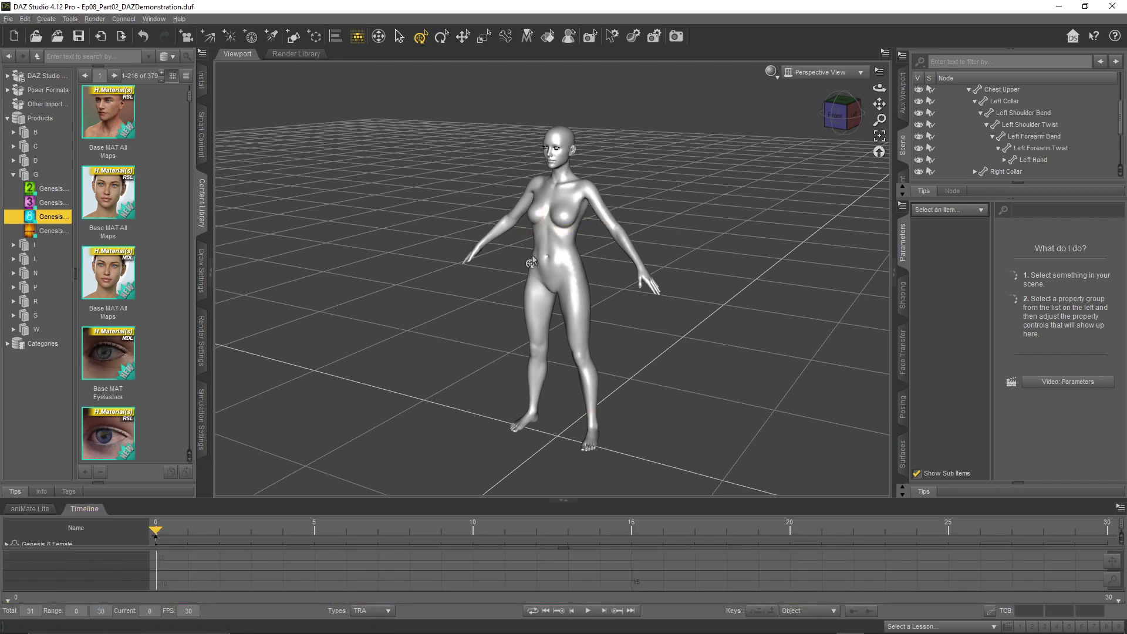
- Select the Genesis 8 Female root node in the scene hierarchy and set the current frame to 15
{"action": "middle_click_drag", "start_coordinate": [620, 411], "coordinate": [625, 404]}
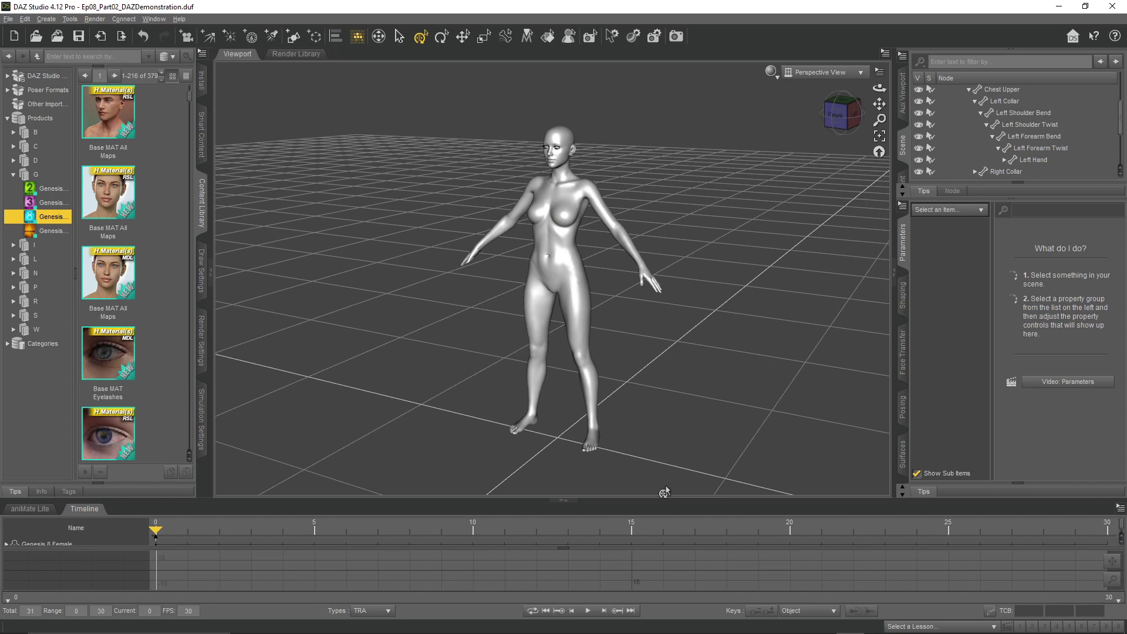
{"action": "scroll", "coordinate": [1039, 85], "scroll_direction": "up", "scroll_amount": 2}
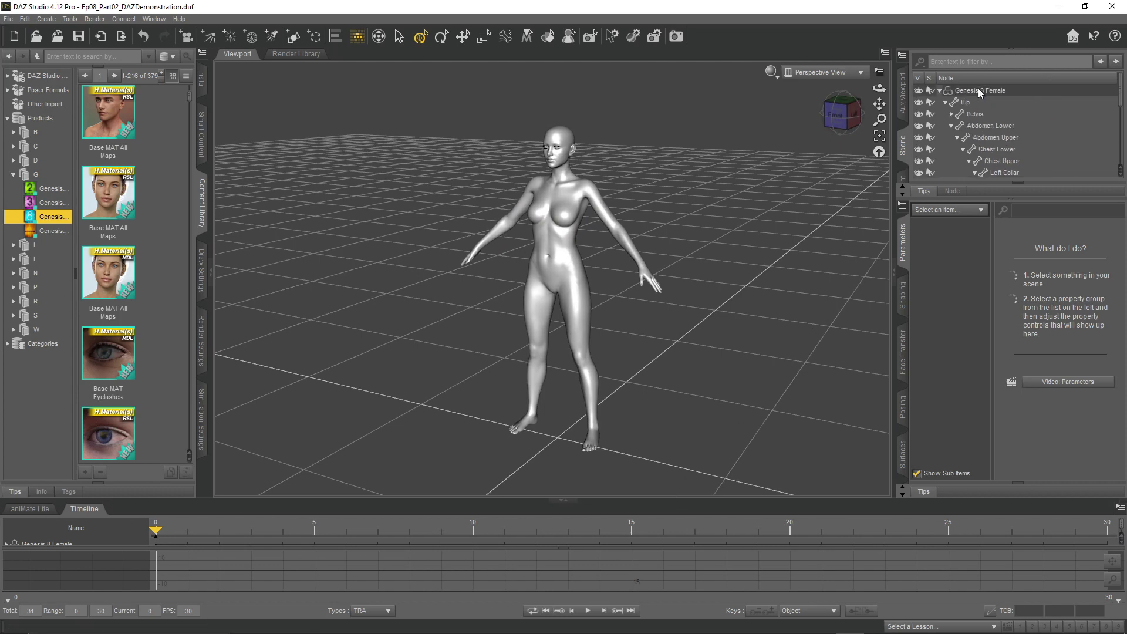
{"action": "left_click", "coordinate": [978, 90]}
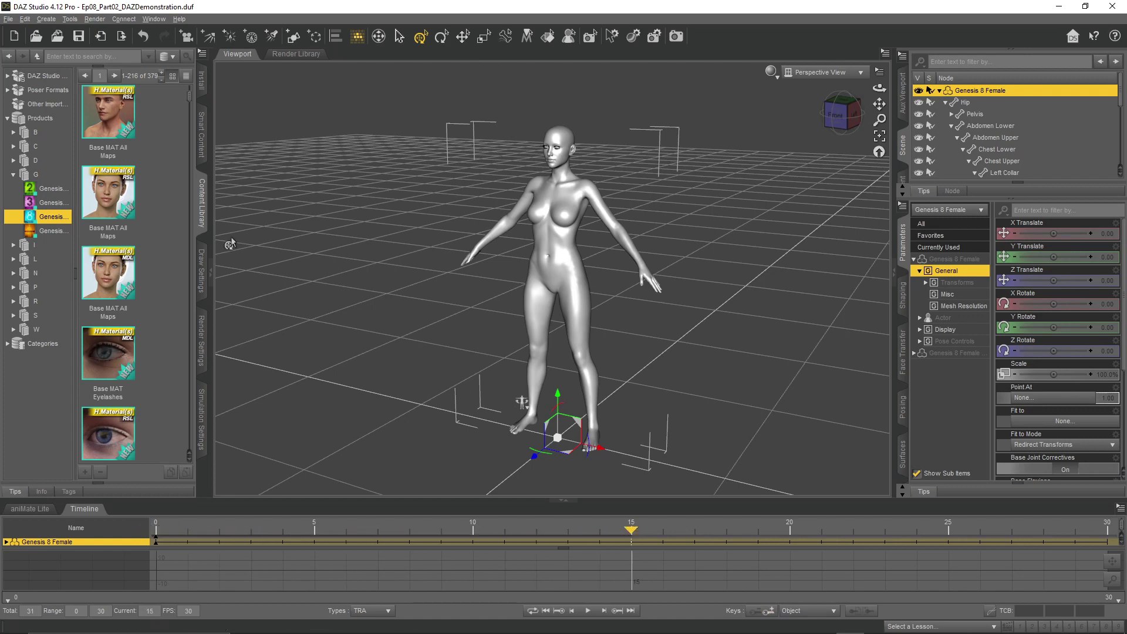
- Browse the DAZ Studio Formats content to the Poses folder under My Library, Presets
{"action": "left_click", "coordinate": [34, 78]}
{"action": "left_click", "coordinate": [7, 76]}
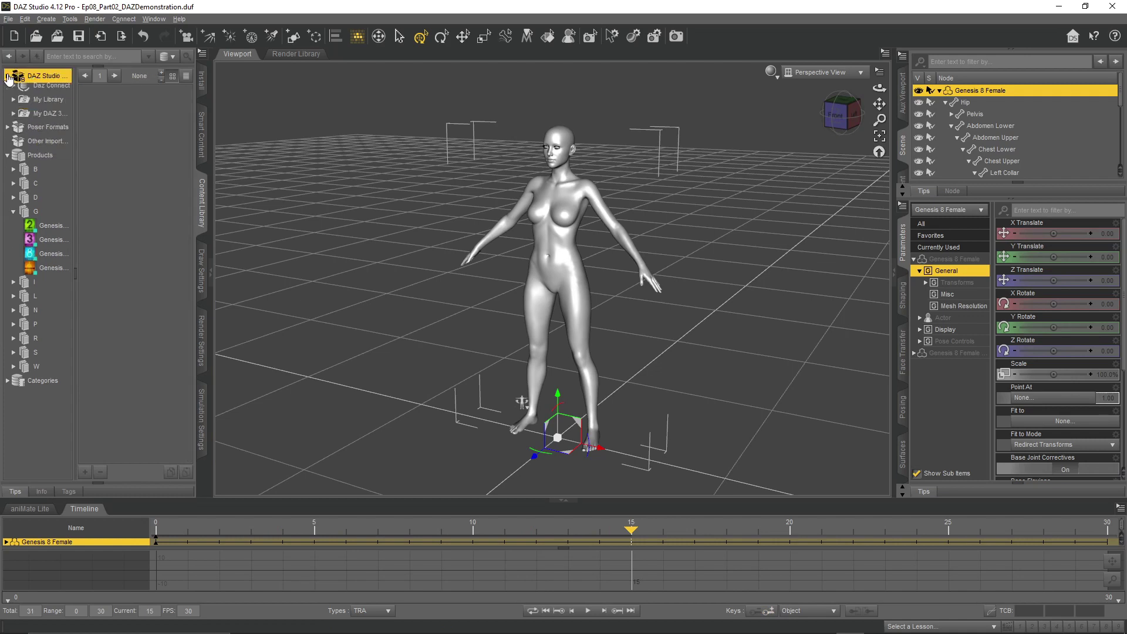
{"action": "left_click", "coordinate": [13, 105]}
{"action": "left_click", "coordinate": [19, 119]}
{"action": "left_click", "coordinate": [52, 132]}
- Apply the screaming falling pose to the figure with limits turned off, and scrub the timeline back to frame 0
{"action": "left_click_drag", "start_coordinate": [110, 197], "coordinate": [555, 255]}
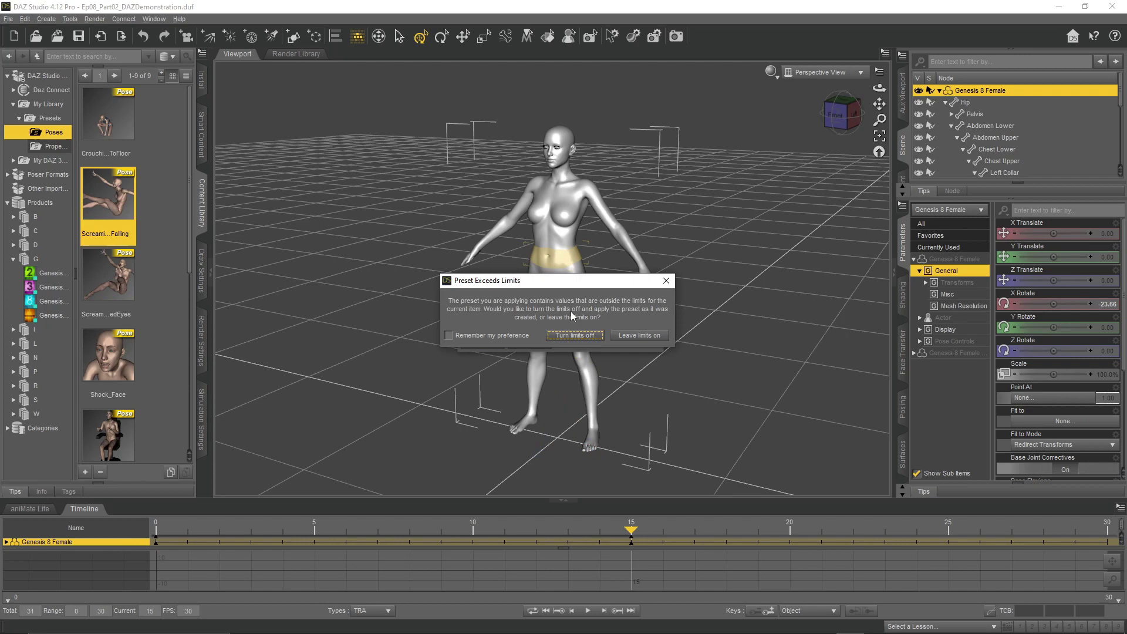
{"action": "left_click", "coordinate": [582, 336]}
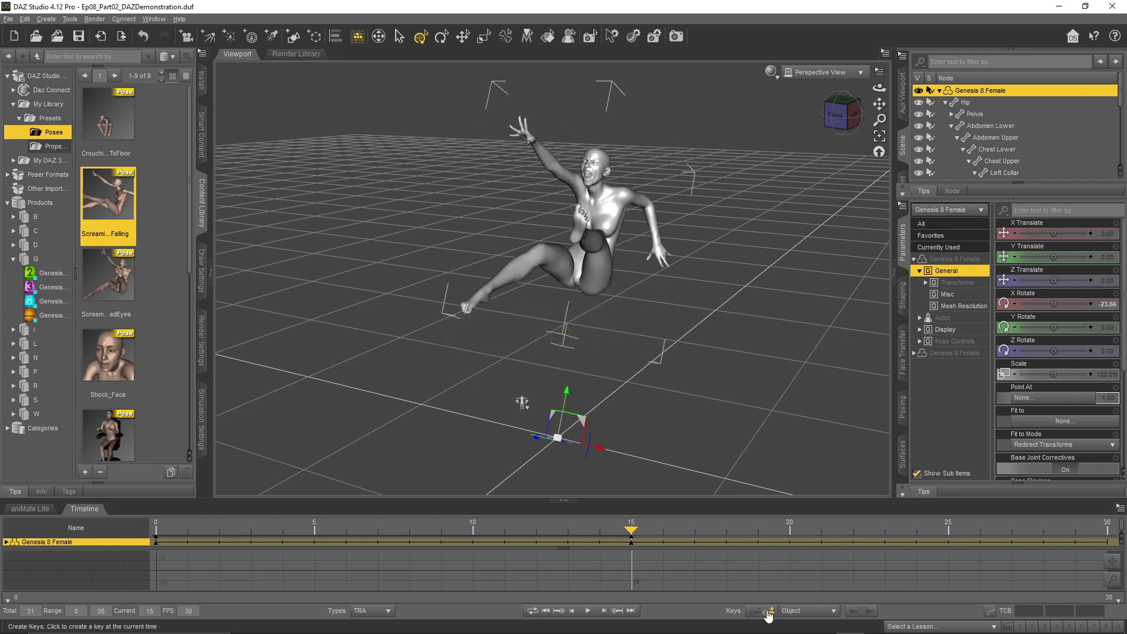
{"action": "left_click_drag", "start_coordinate": [619, 534], "coordinate": [147, 561]}
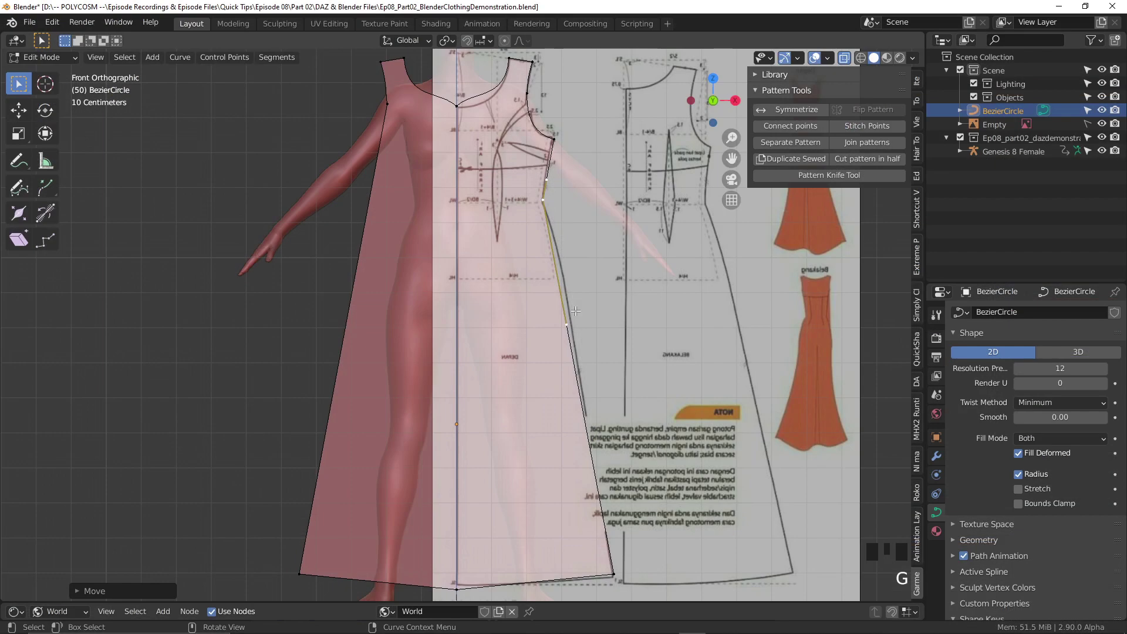
- Switch to Blender and move the waist point's lower handle so the front pattern's side seam follows the reference drawing
{"action": "left_click", "coordinate": [575, 314]}
{"action": "key", "text": "g"}
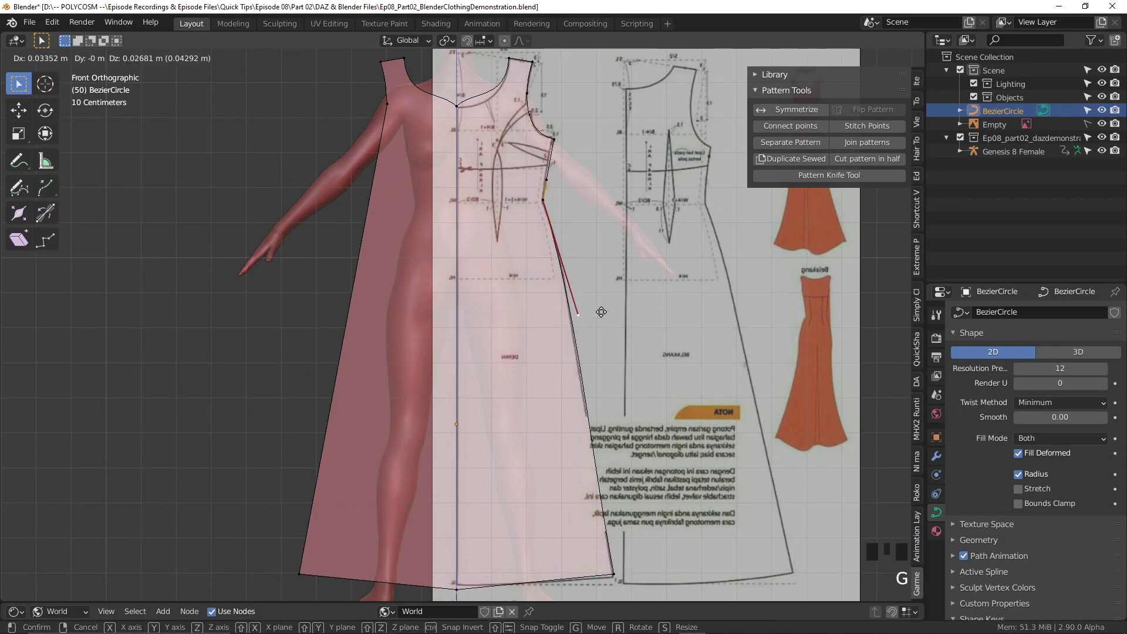
{"action": "left_click", "coordinate": [602, 313]}
- Reposition the dress curve's hem corner to match the reference and adjust the middle of the hem along Z
{"action": "left_click", "coordinate": [652, 557]}
{"action": "key", "text": "g"}
{"action": "left_click", "coordinate": [689, 555]}
{"action": "left_click", "coordinate": [479, 561]}
{"action": "key", "text": "g"}
{"action": "key", "text": "z"}
{"action": "left_click", "coordinate": [479, 556]}
- Level the handle of the neckline's centre point along Z to round the front neckline
{"action": "scroll", "coordinate": [557, 380], "scroll_direction": "up", "scroll_amount": 2}
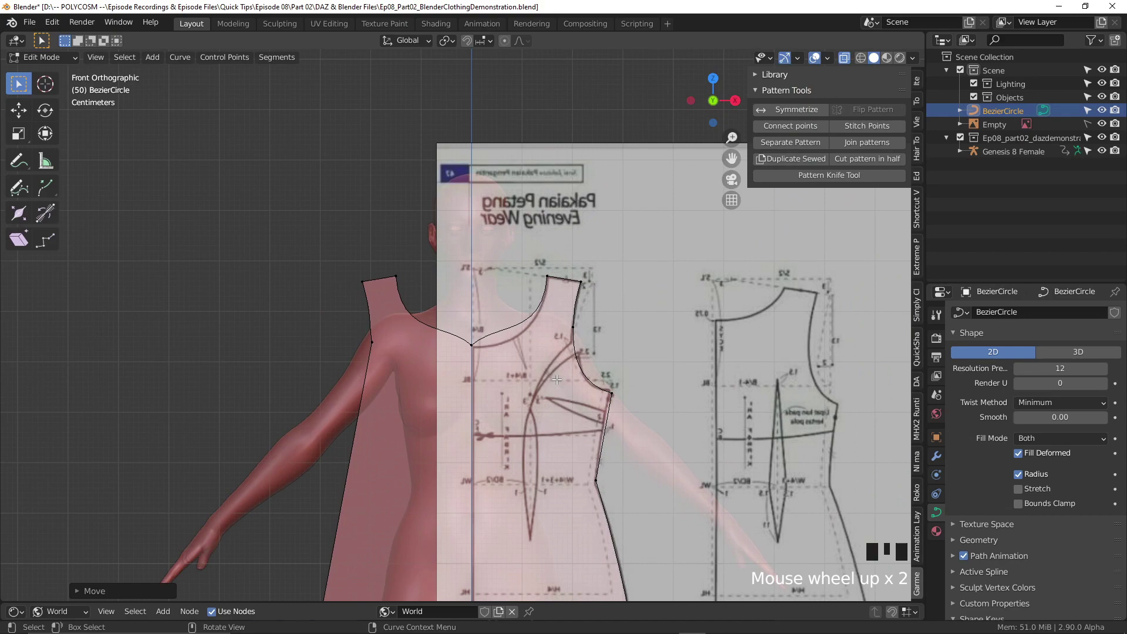
{"action": "key", "text": "g"}
{"action": "key", "text": "z"}
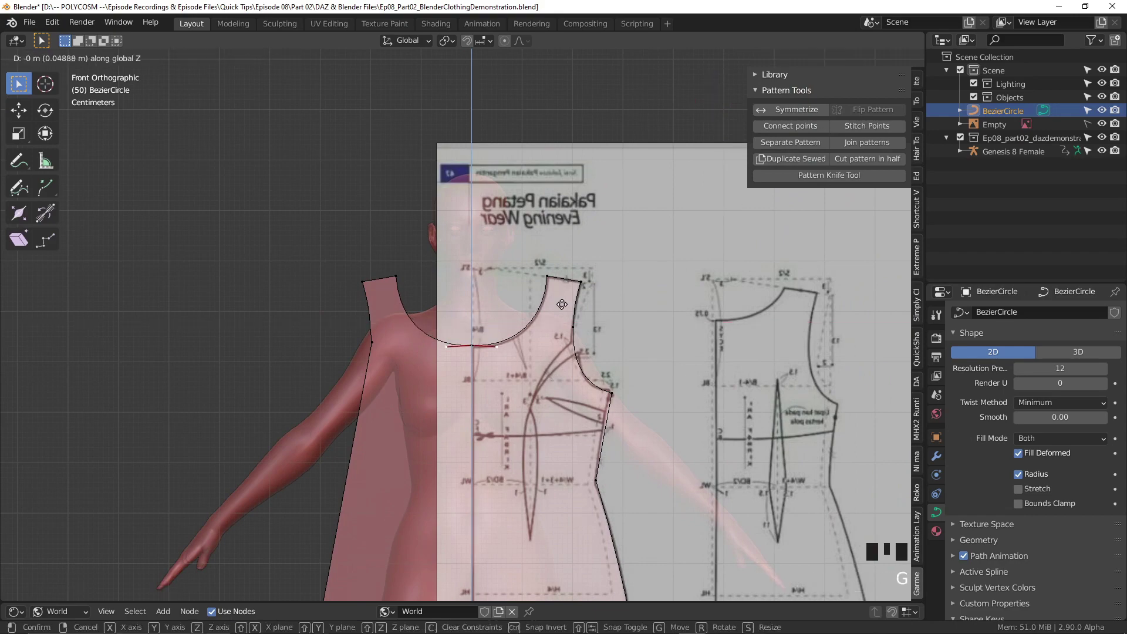
{"action": "left_click", "coordinate": [562, 303]}
- Move the underarm point and its handle to follow the reference pattern's armhole curve
{"action": "left_click", "coordinate": [612, 393]}
{"action": "key", "text": "g"}
{"action": "left_click", "coordinate": [614, 389]}
{"action": "key", "text": "g"}
{"action": "left_click", "coordinate": [635, 355]}
- Symmetrize the dress curve so the traced half is mirrored onto the other side
{"action": "scroll", "coordinate": [636, 481], "scroll_direction": "down", "scroll_amount": 2}
{"action": "middle_click_drag", "start_coordinate": [635, 481], "coordinate": [644, 505]}
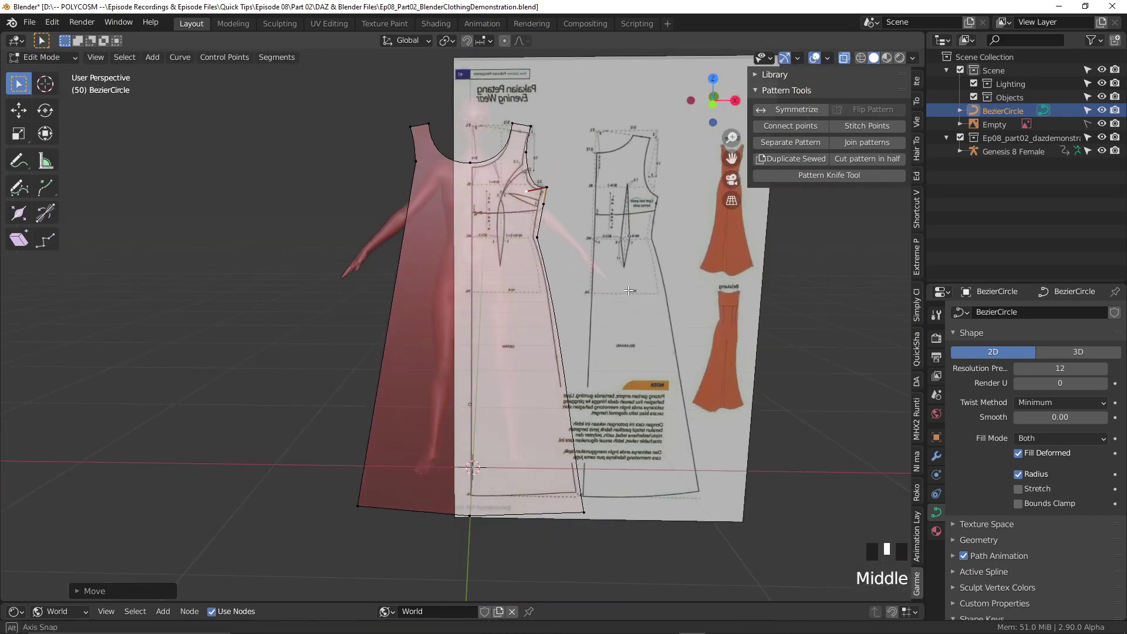
{"action": "left_click", "coordinate": [792, 110]}
{"action": "scroll", "coordinate": [663, 218], "scroll_direction": "up", "scroll_amount": 3}
{"action": "middle_click_drag", "start_coordinate": [664, 217], "coordinate": [659, 266]}
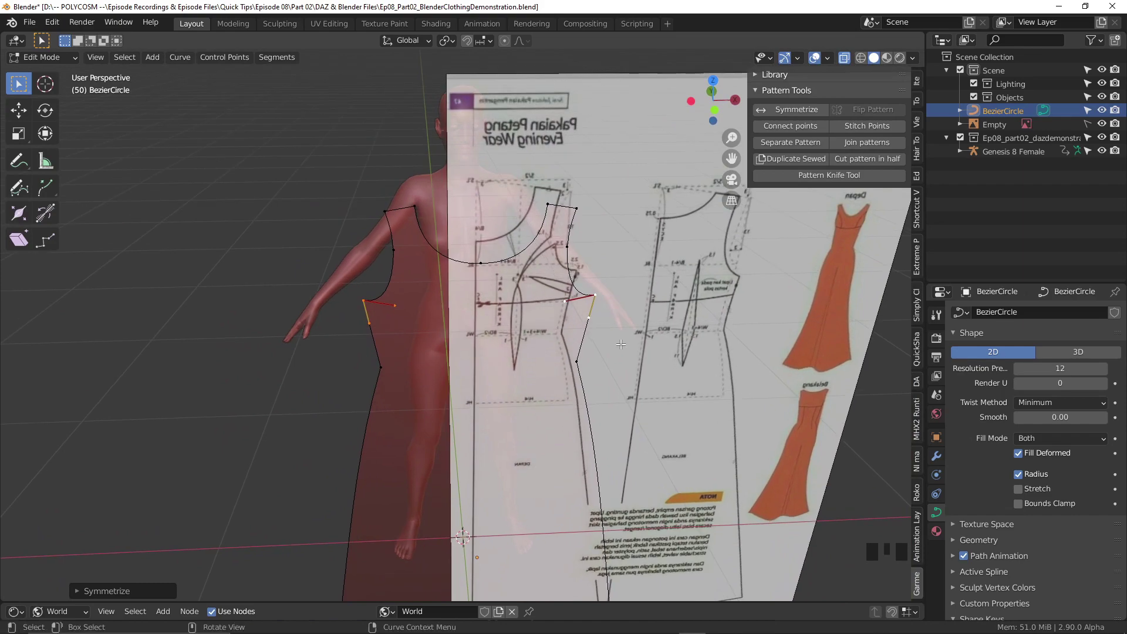
{"action": "middle_click_drag", "start_coordinate": [621, 344], "coordinate": [624, 341]}
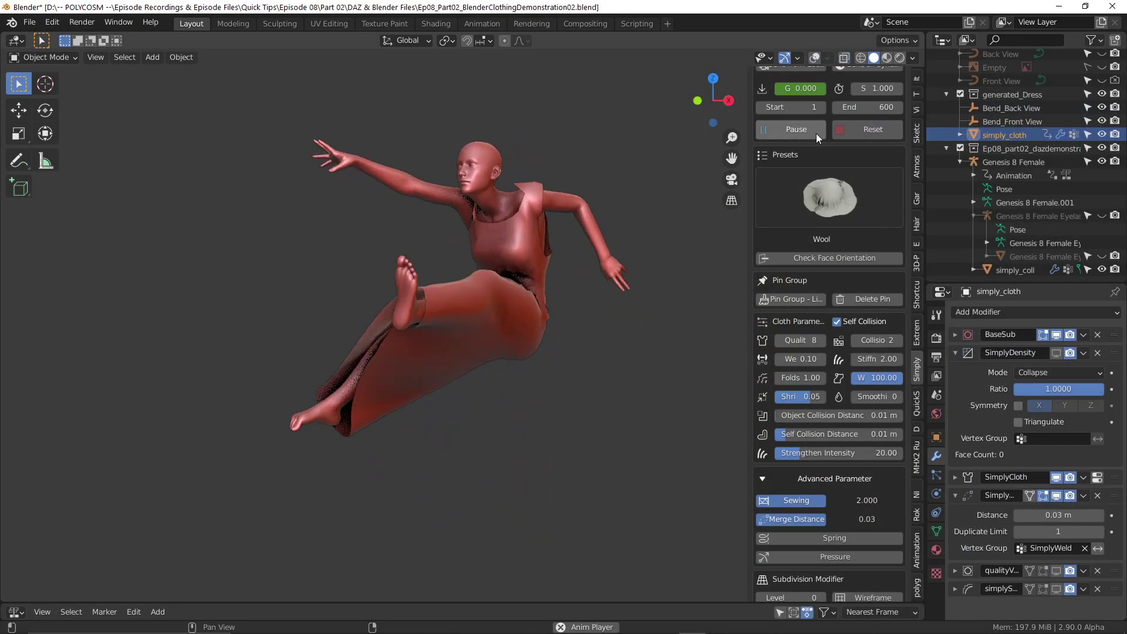
- Pause the running cloth simulation and examine how the dress drapes on the falling figure
{"action": "left_click", "coordinate": [816, 129]}
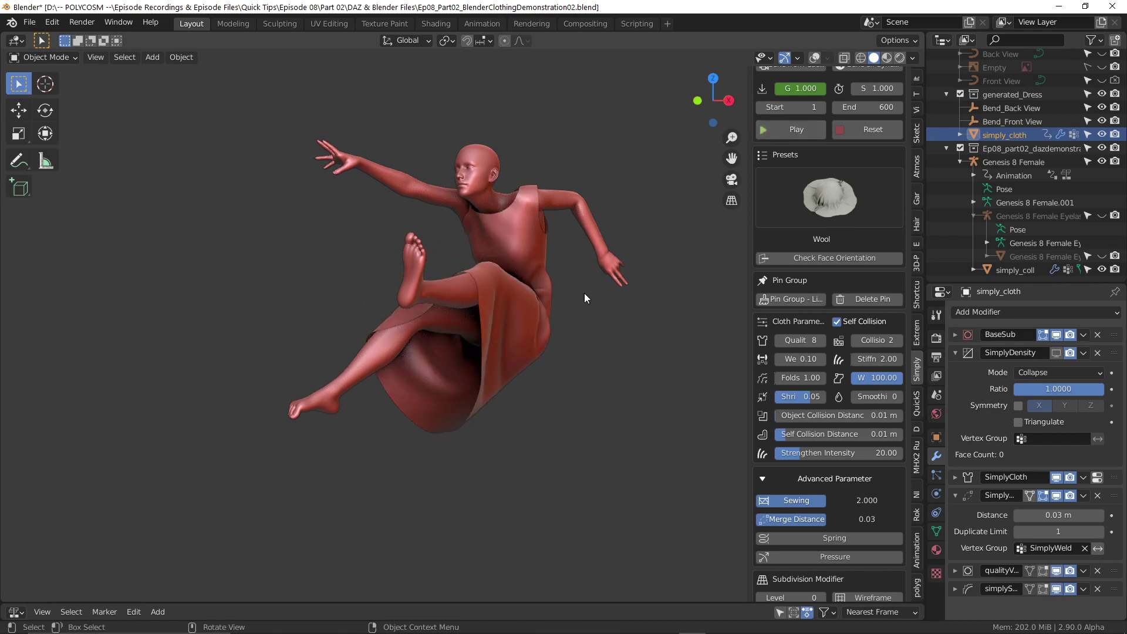
{"action": "middle_click_drag", "start_coordinate": [584, 297], "coordinate": [625, 316]}
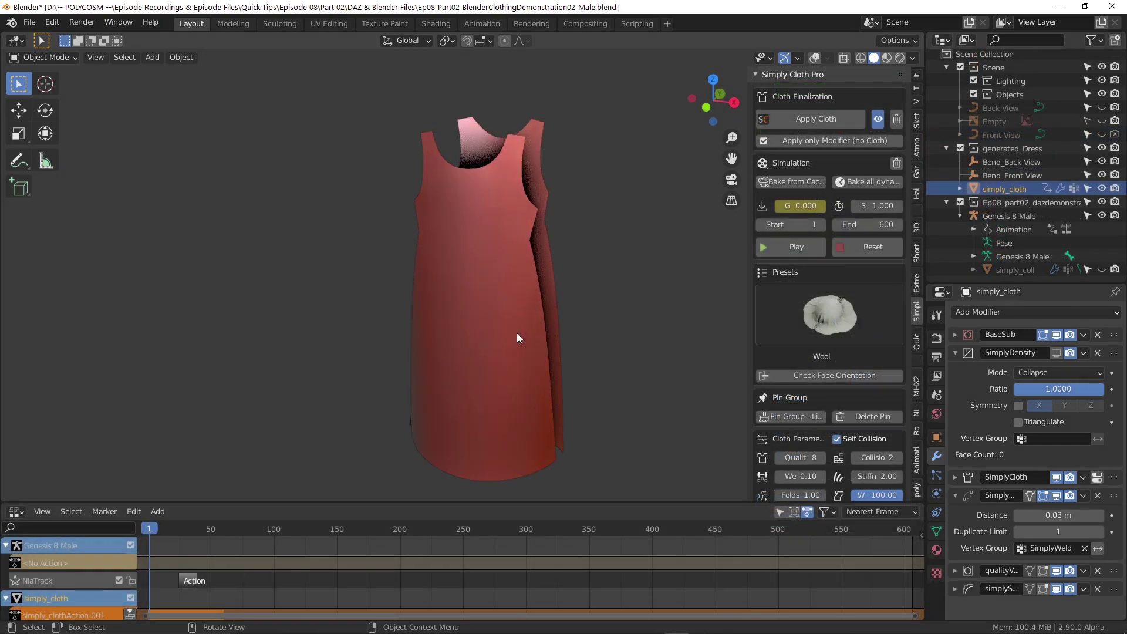
{"action": "middle_click_drag", "start_coordinate": [516, 333], "coordinate": [657, 367]}
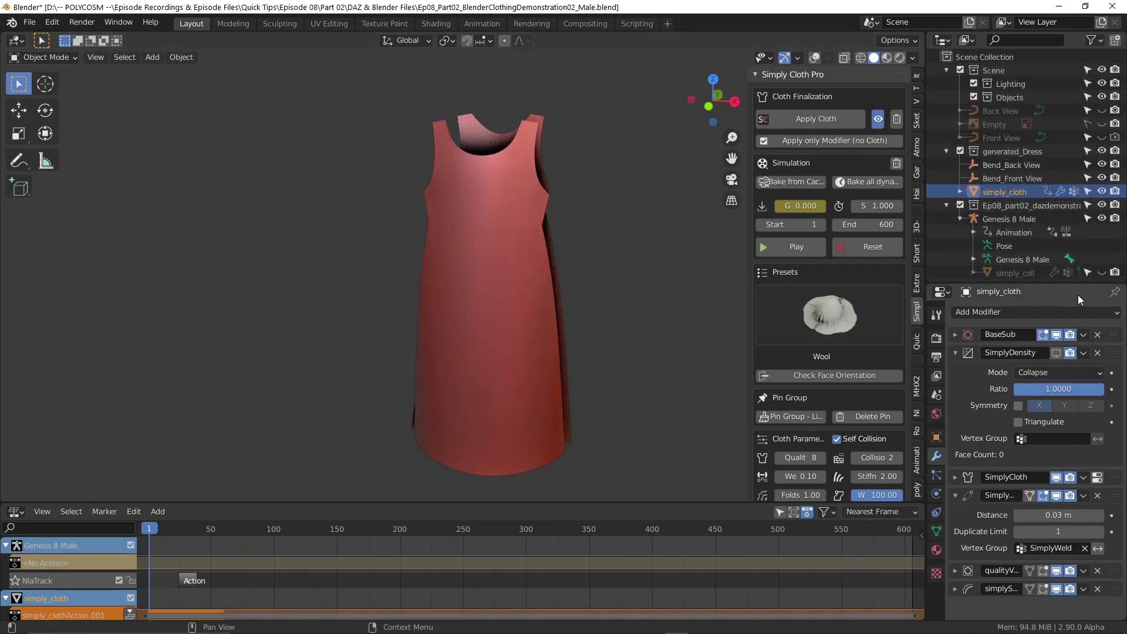
- Make the simply_coll figure visible and run the cloth simulation, pausing it once the figure reaches the falling pose
{"action": "left_click", "coordinate": [1102, 273]}
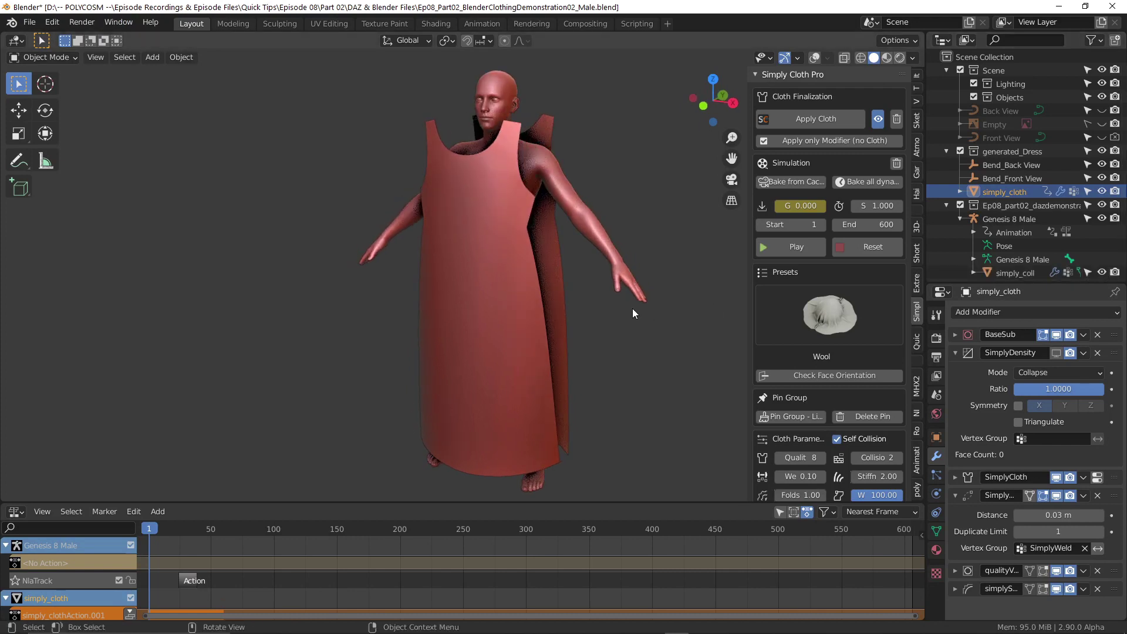
{"action": "left_click", "coordinate": [801, 248]}
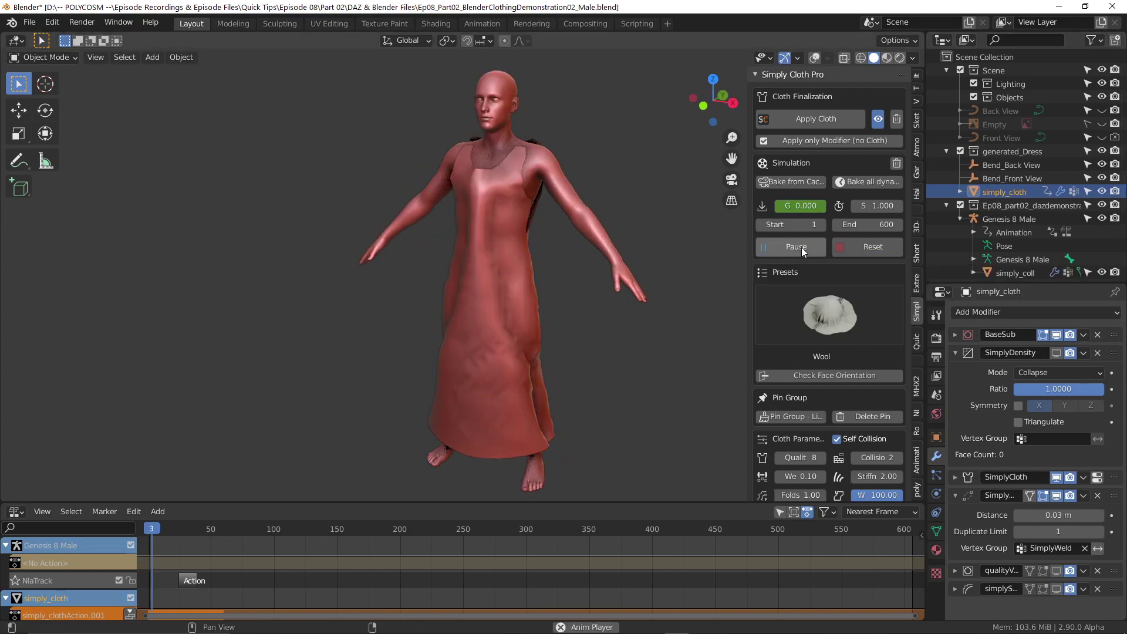
{"action": "left_click", "coordinate": [802, 248]}
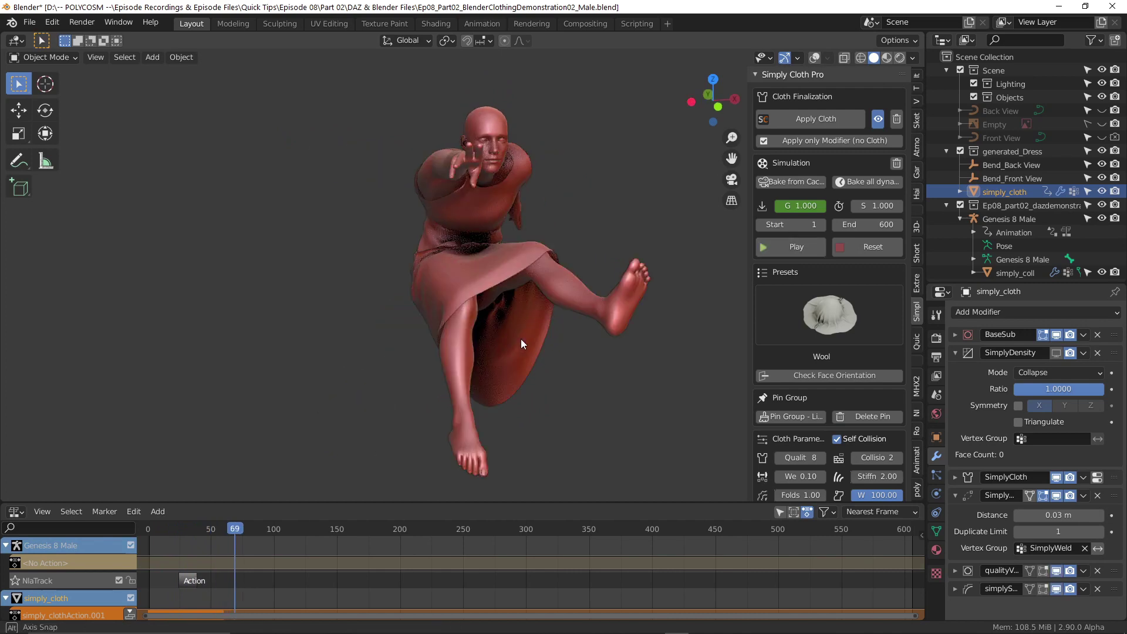
- Examine the simulated dress from several angles, checking the waist folds for inverted faces with the Face Orientation overlay
{"action": "middle_click_drag", "start_coordinate": [410, 337], "coordinate": [452, 326]}
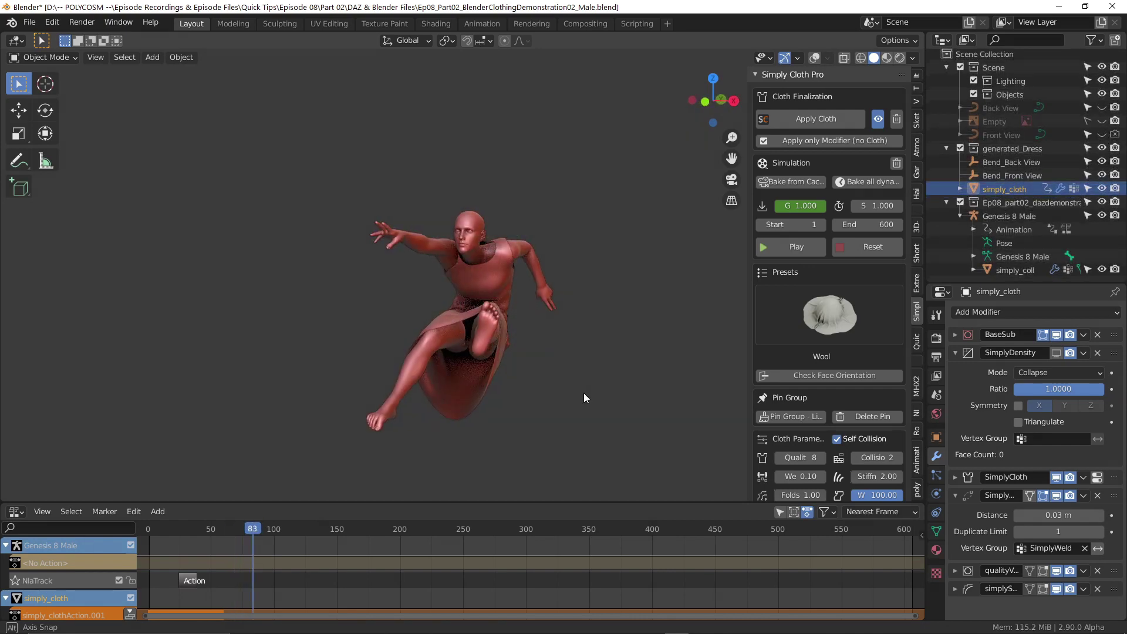
{"action": "middle_click_drag", "start_coordinate": [560, 394], "coordinate": [542, 394]}
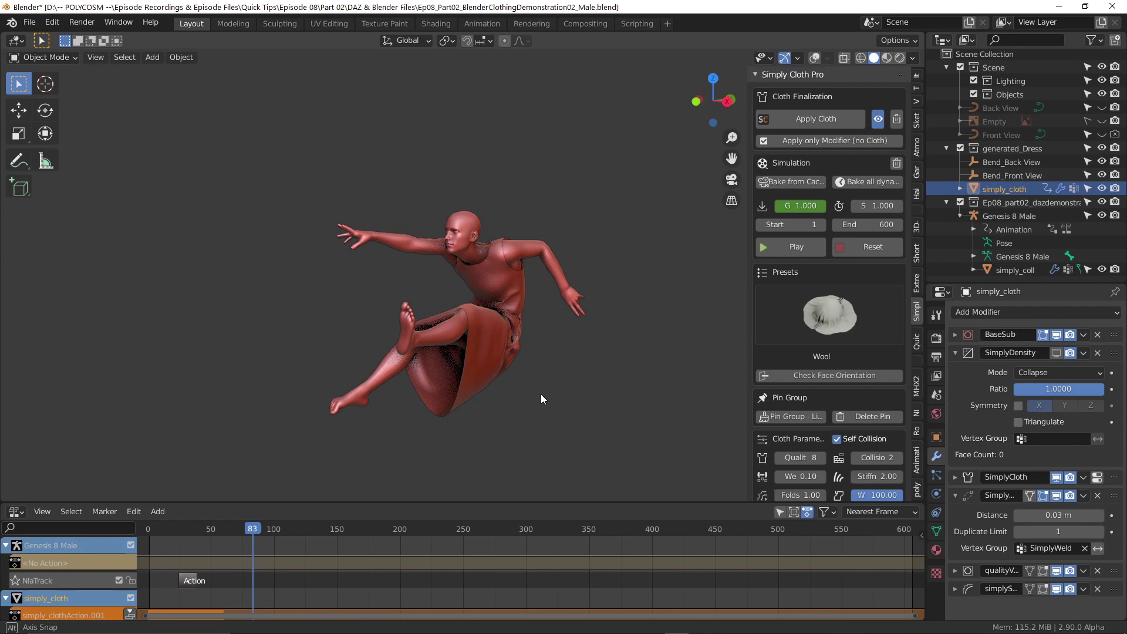
{"action": "scroll", "coordinate": [541, 394], "scroll_direction": "up", "scroll_amount": 8}
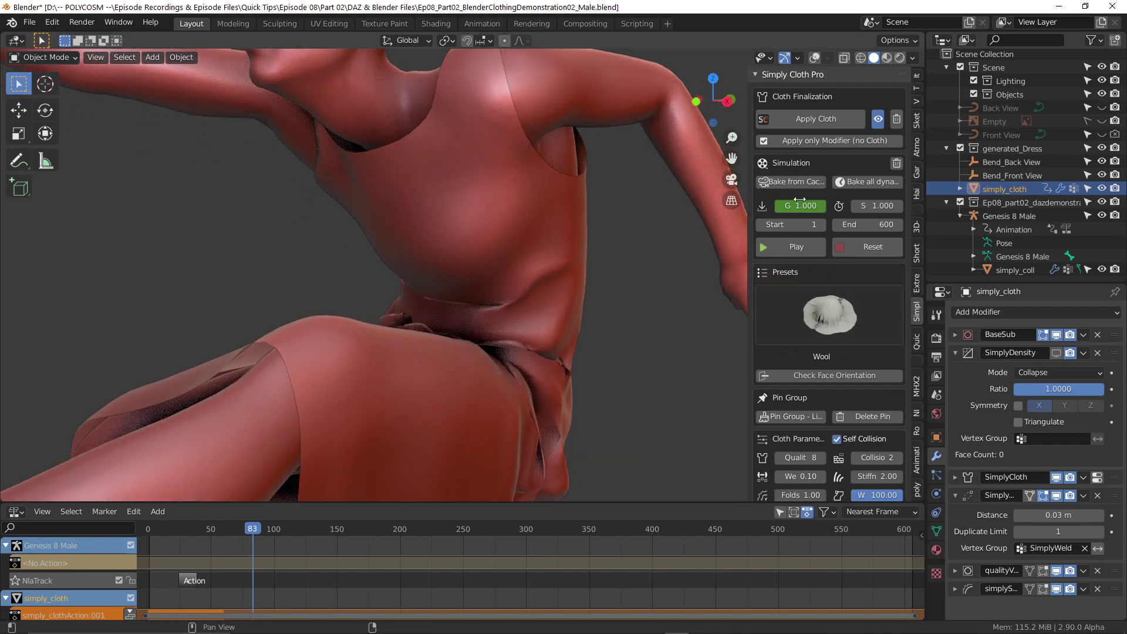
{"action": "scroll", "coordinate": [863, 391], "scroll_direction": "down", "scroll_amount": 8}
{"action": "scroll", "coordinate": [863, 392], "scroll_direction": "down", "scroll_amount": 3}
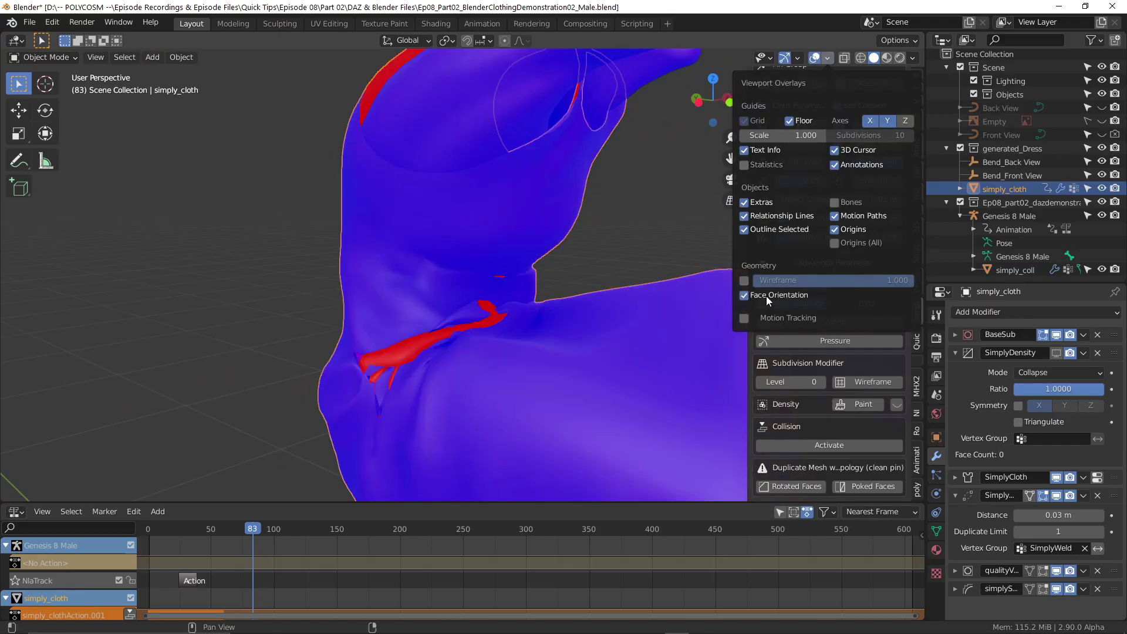
{"action": "middle_click_drag", "start_coordinate": [495, 354], "coordinate": [540, 340]}
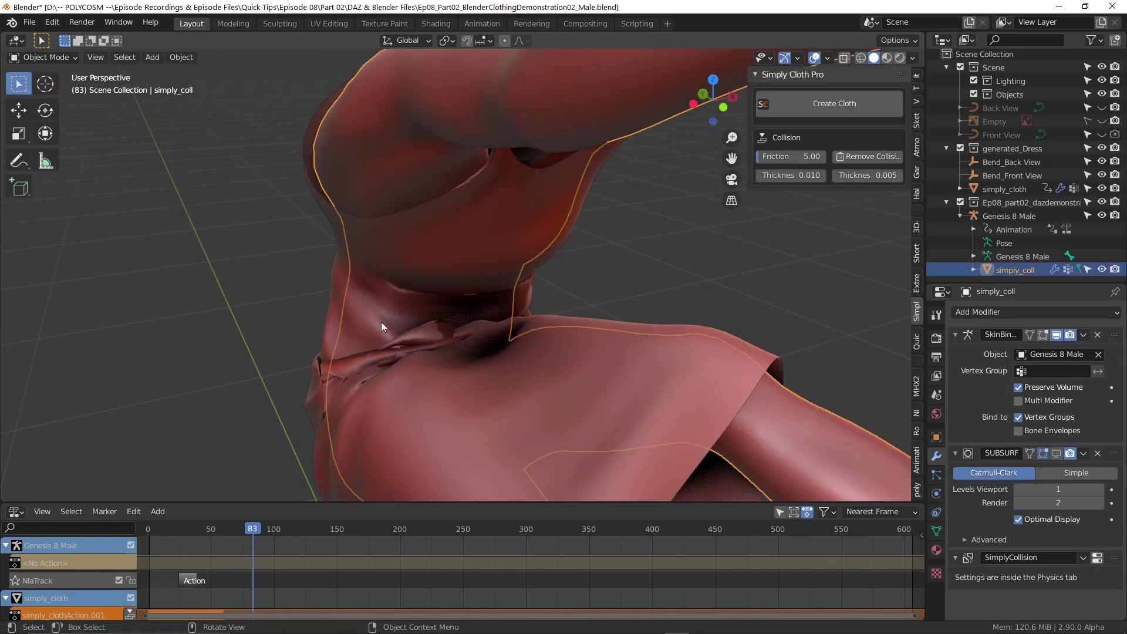
- Select the simply_cloth dress and apply all its modifiers below BaseSub, making the simulated shape permanent
{"action": "left_click", "coordinate": [336, 312]}
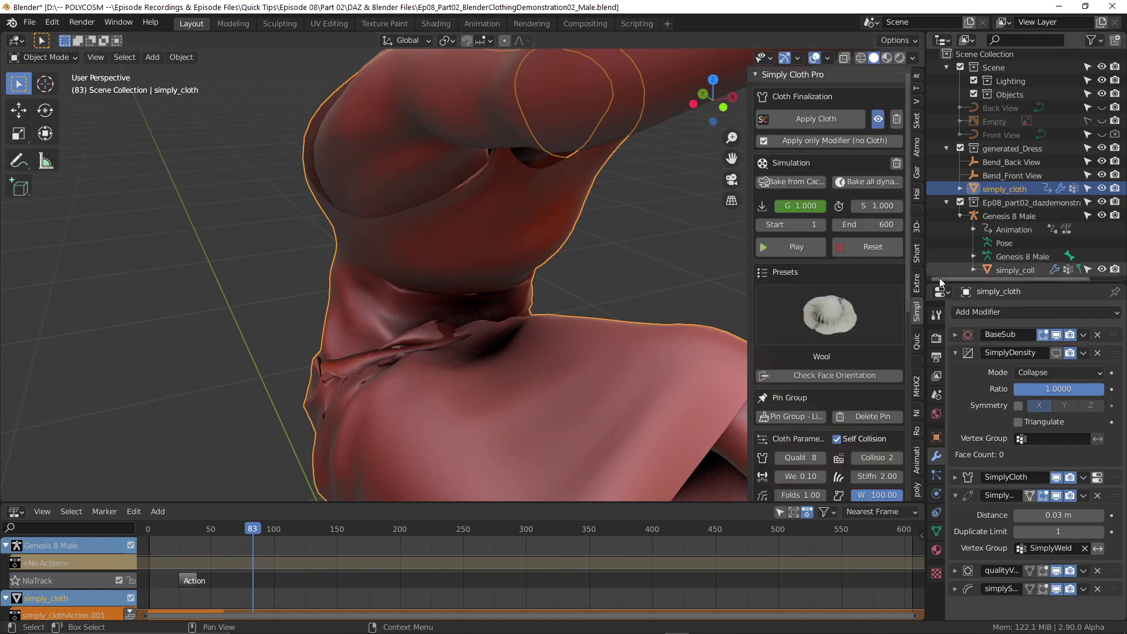
{"action": "left_click", "coordinate": [1084, 334]}
{"action": "left_click", "coordinate": [1073, 347]}
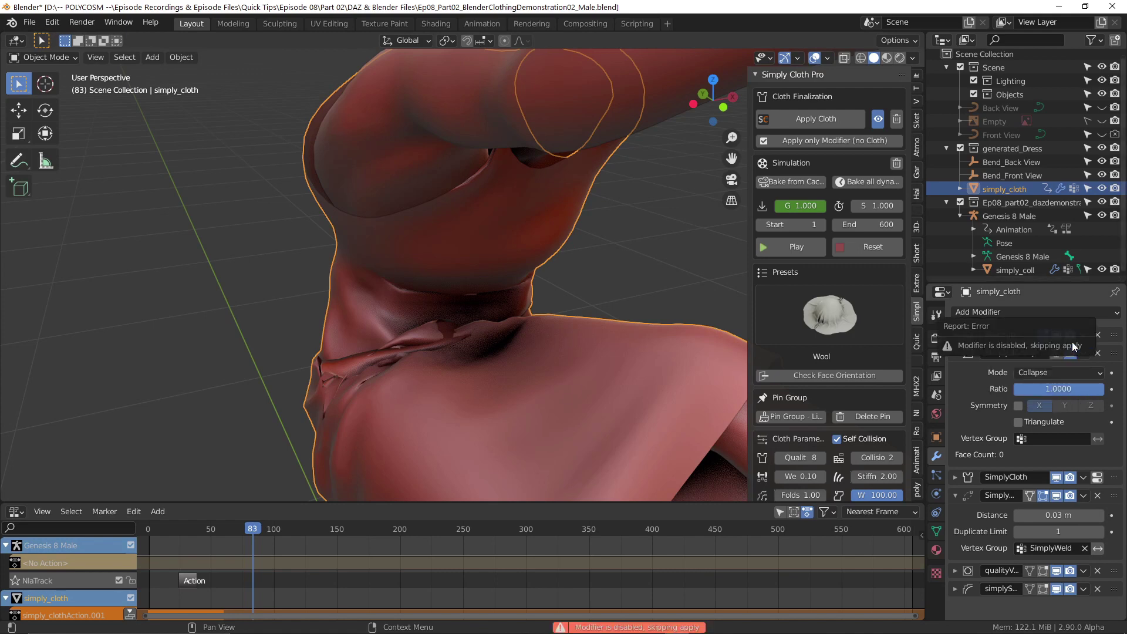
{"action": "left_click", "coordinate": [1083, 353]}
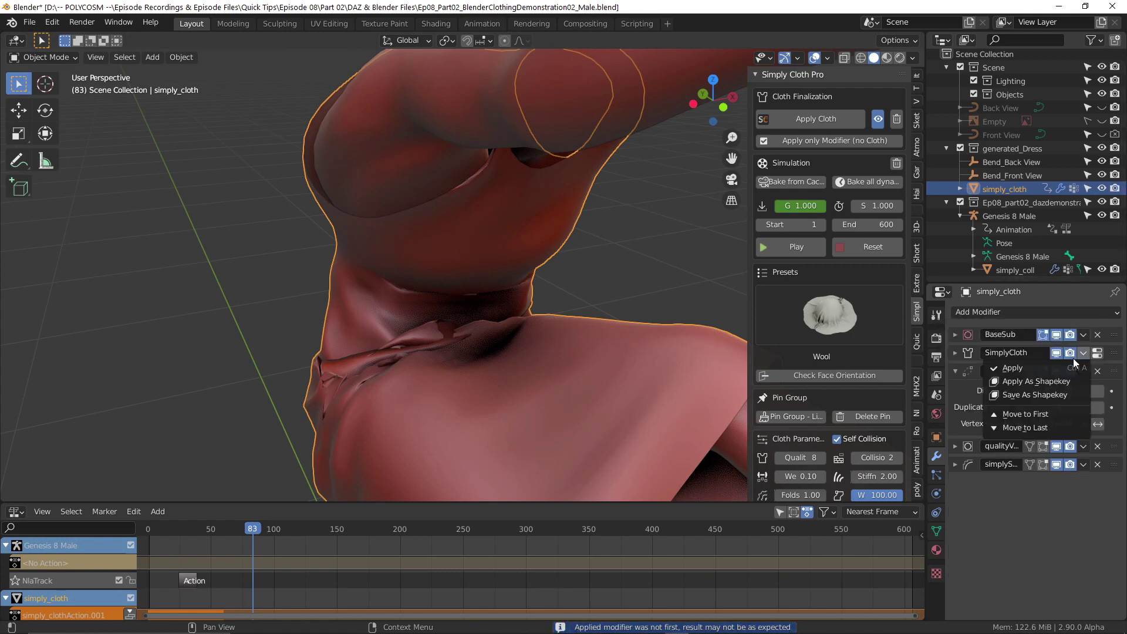
{"action": "left_click", "coordinate": [1072, 369]}
{"action": "left_click", "coordinate": [1083, 353]}
{"action": "left_click", "coordinate": [1071, 369]}
{"action": "left_click", "coordinate": [1083, 353]}
{"action": "left_click", "coordinate": [1071, 368]}
{"action": "left_click", "coordinate": [1083, 353]}
{"action": "left_click", "coordinate": [1064, 370]}
- Set up sculpting on the dress with the Smooth brush, X symmetry off and the Face Orientation overlay shown
{"action": "mouse_move", "coordinate": [300, 383]}
{"action": "middle_mouse_down", "text": "shift"}
{"action": "mouse_move", "coordinate": [381, 332]}
{"action": "mouse_move", "coordinate": [407, 330]}
{"action": "middle_mouse_up", "text": "shift"}
{"action": "left_click", "coordinate": [45, 178]}
{"action": "scroll", "coordinate": [446, 294], "scroll_direction": "up", "scroll_amount": 2}
{"action": "left_click", "coordinate": [722, 41]}
{"action": "left_click", "coordinate": [827, 58]}
{"action": "left_click", "coordinate": [783, 298]}
- Smooth out the intersecting folds and creases around the dress's waist and hip with the Smooth brush
{"action": "scroll", "coordinate": [499, 305], "scroll_direction": "up", "scroll_amount": 4}
{"action": "left_click_drag", "start_coordinate": [364, 352], "coordinate": [270, 376]}
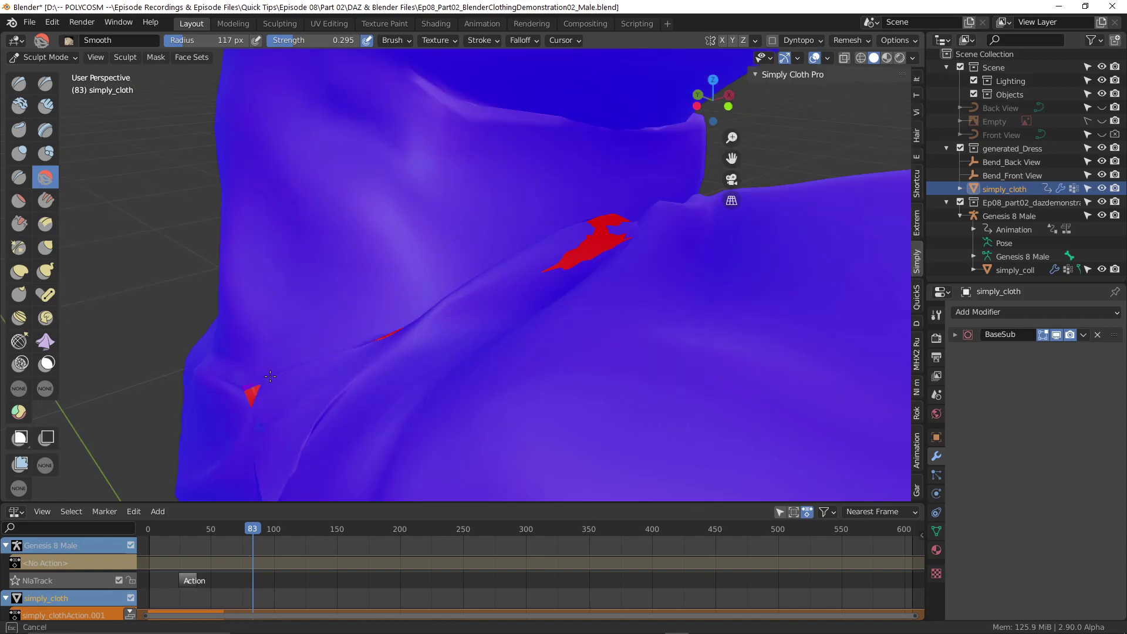
{"action": "middle_click_drag", "start_coordinate": [605, 226], "coordinate": [583, 353]}
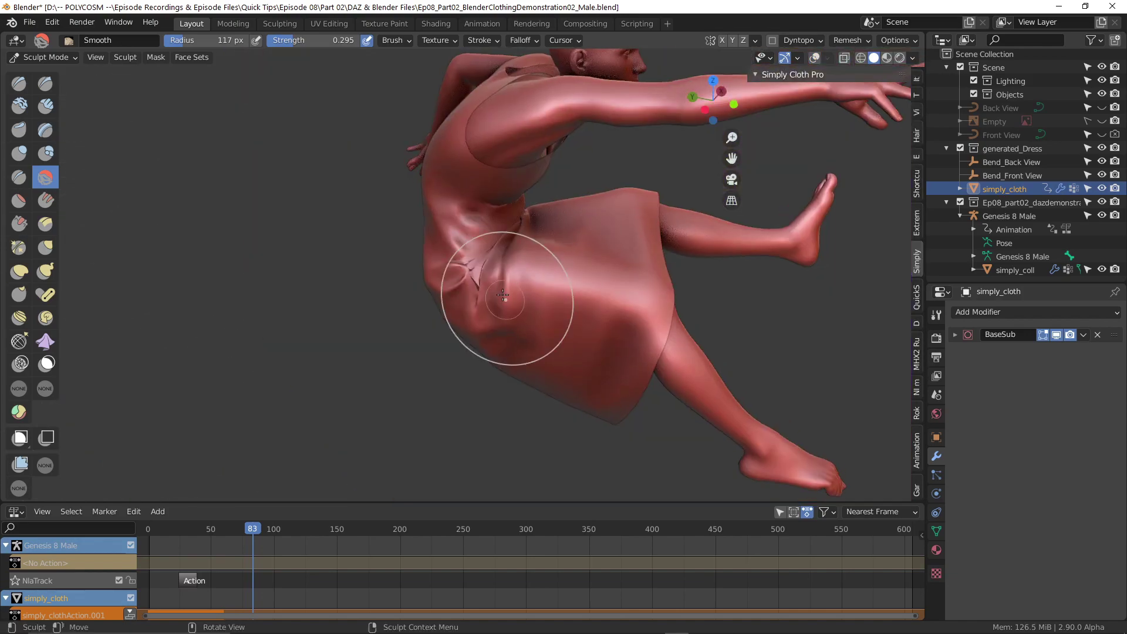
{"action": "scroll", "coordinate": [490, 277], "scroll_direction": "up", "scroll_amount": 5}
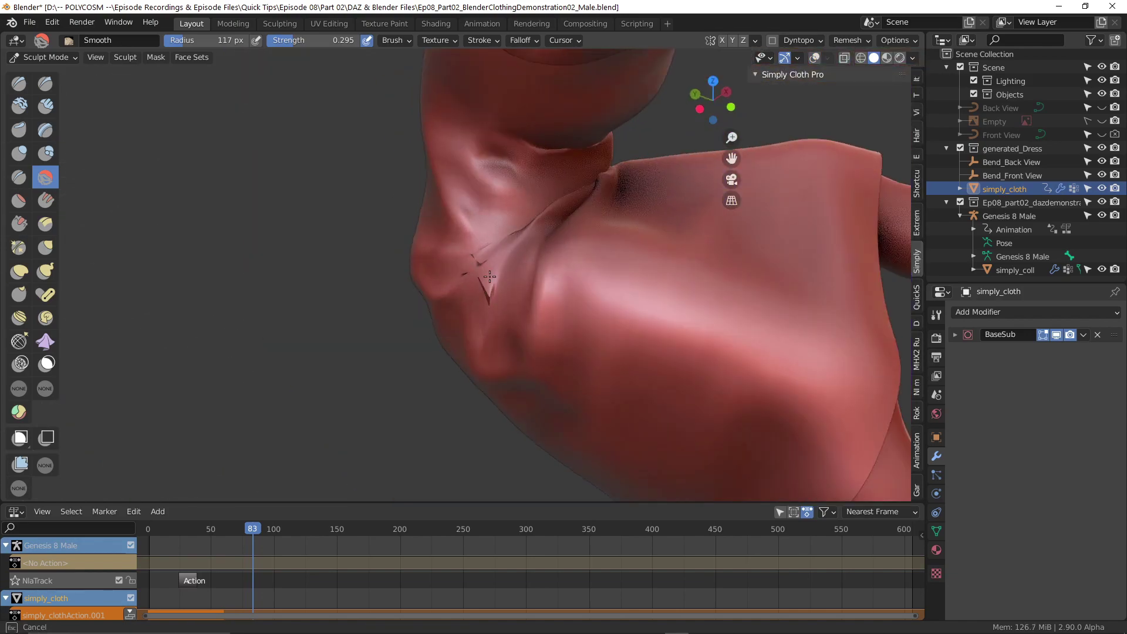
{"action": "left_click_drag", "start_coordinate": [490, 276], "coordinate": [478, 265], "text": "shift"}
{"action": "middle_click_drag", "start_coordinate": [478, 264], "coordinate": [505, 258]}
{"action": "scroll", "coordinate": [637, 266], "scroll_direction": "down", "scroll_amount": 3}
{"action": "middle_click_drag", "start_coordinate": [637, 267], "coordinate": [499, 247]}
{"action": "scroll", "coordinate": [471, 170], "scroll_direction": "up", "scroll_amount": 6}
{"action": "left_click_drag", "start_coordinate": [478, 176], "coordinate": [471, 170]}
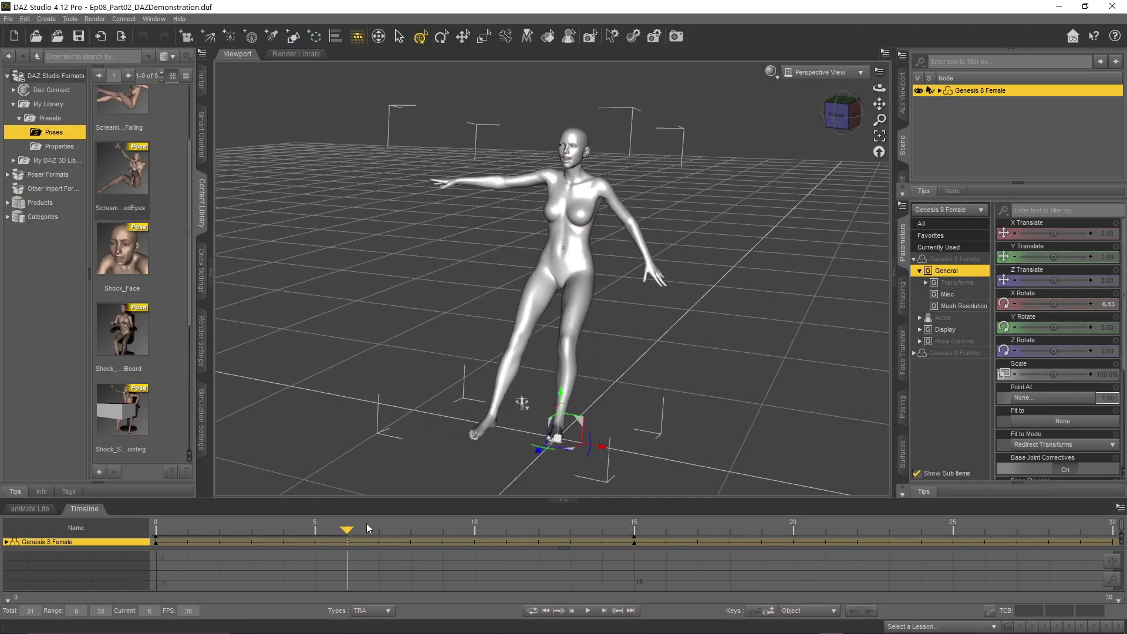
- Switch to DAZ Studio, move the timeline to frame 15 and select the Genesis 8 Female figure
{"action": "left_click_drag", "start_coordinate": [368, 528], "coordinate": [631, 532]}
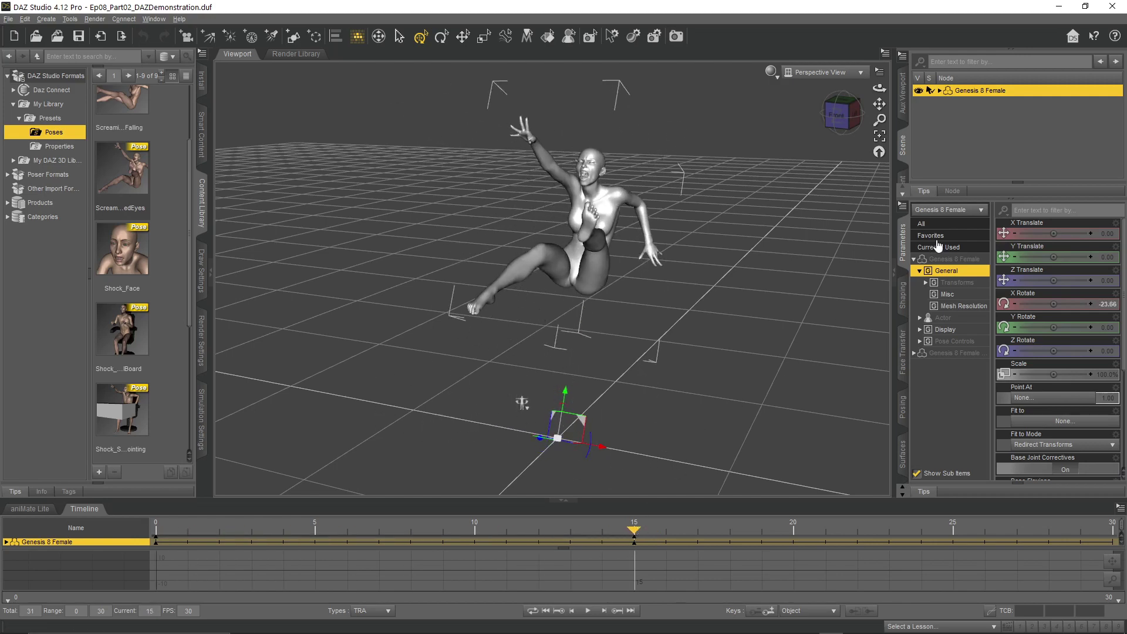
{"action": "mouse_move", "coordinate": [798, 255]}
{"action": "middle_mouse_down"}
{"action": "mouse_move", "coordinate": [741, 261]}
{"action": "mouse_move", "coordinate": [783, 254]}
{"action": "middle_mouse_up"}
{"action": "left_click", "coordinate": [971, 89]}
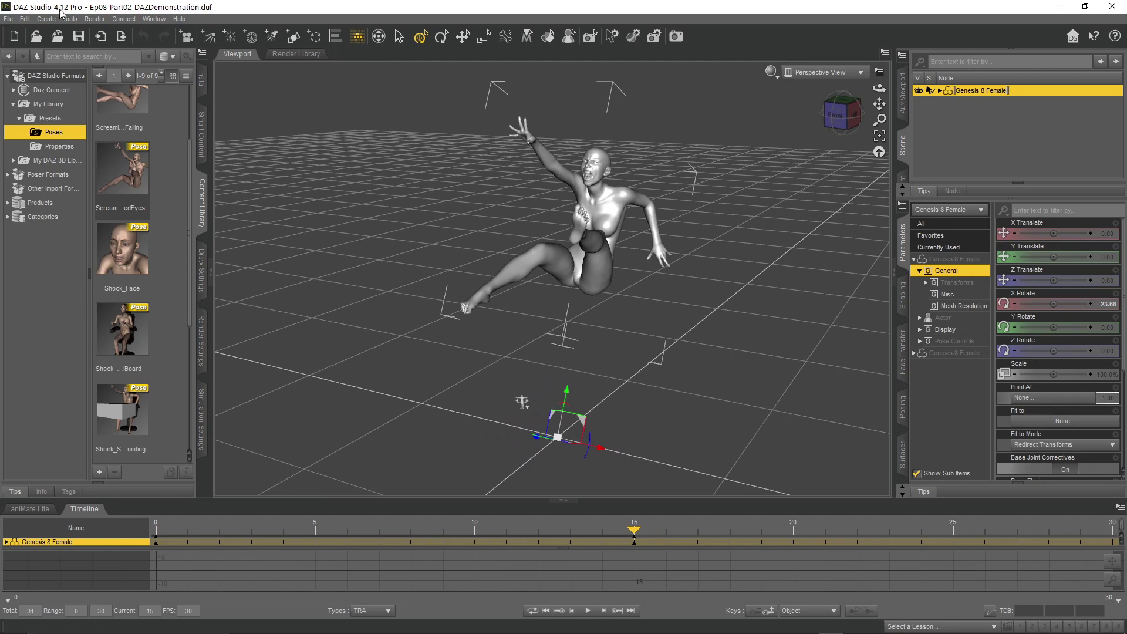
- Save the figure's current pose as a pose preset named Example in the Poses folder
{"action": "left_click", "coordinate": [9, 18]}
{"action": "mouse_move", "coordinate": [35, 104]}
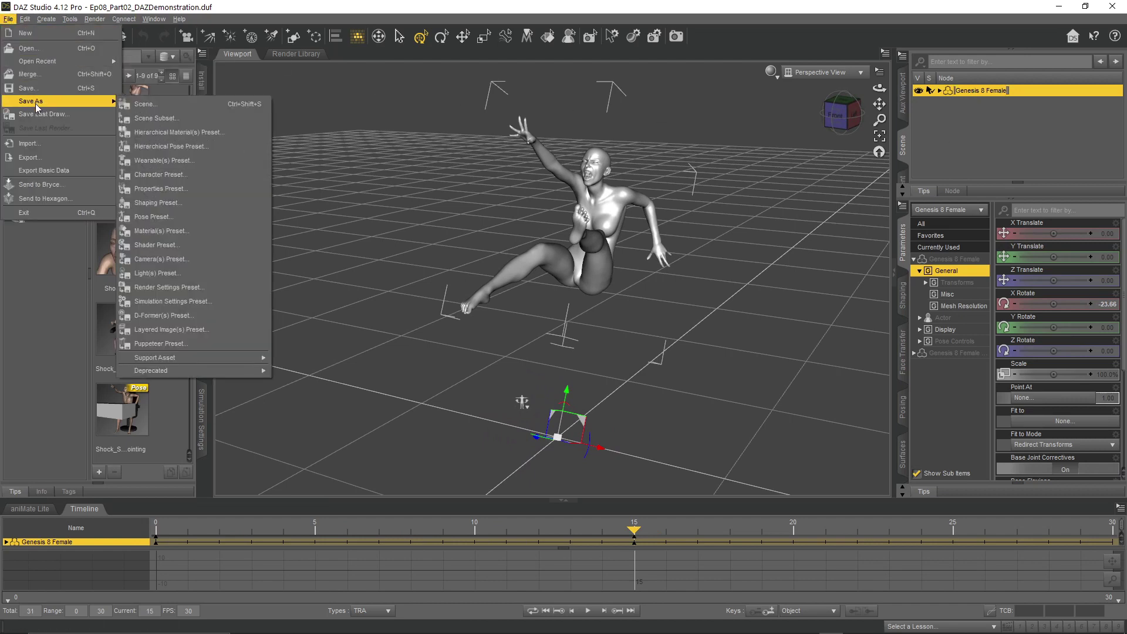
{"action": "left_click", "coordinate": [148, 222]}
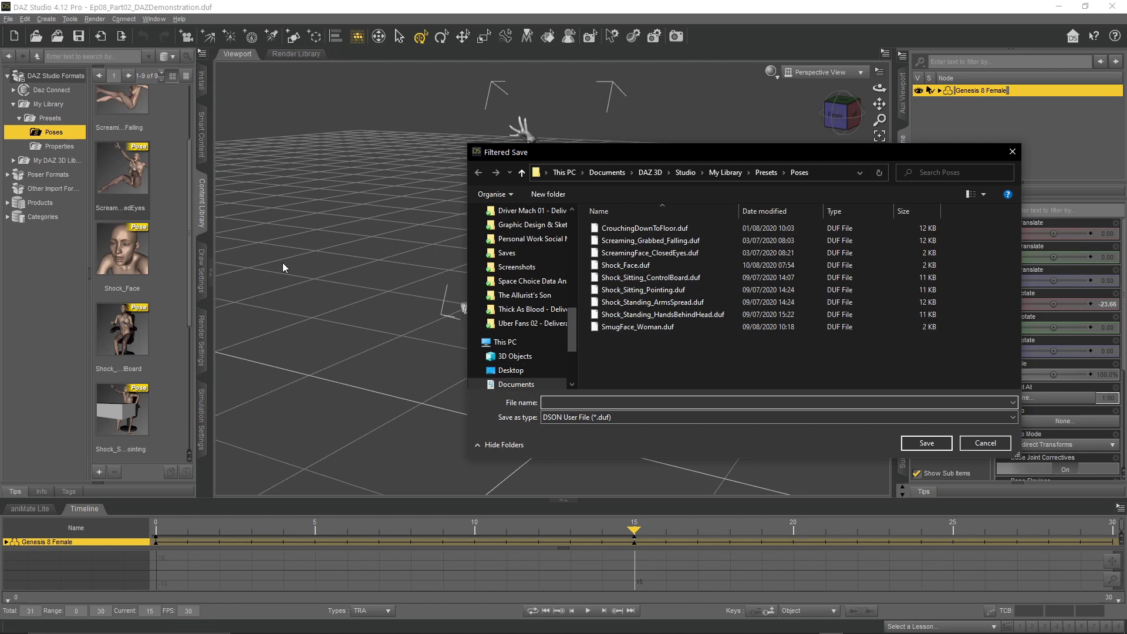
{"action": "type", "text": "Example"}
{"action": "key", "text": "Return"}
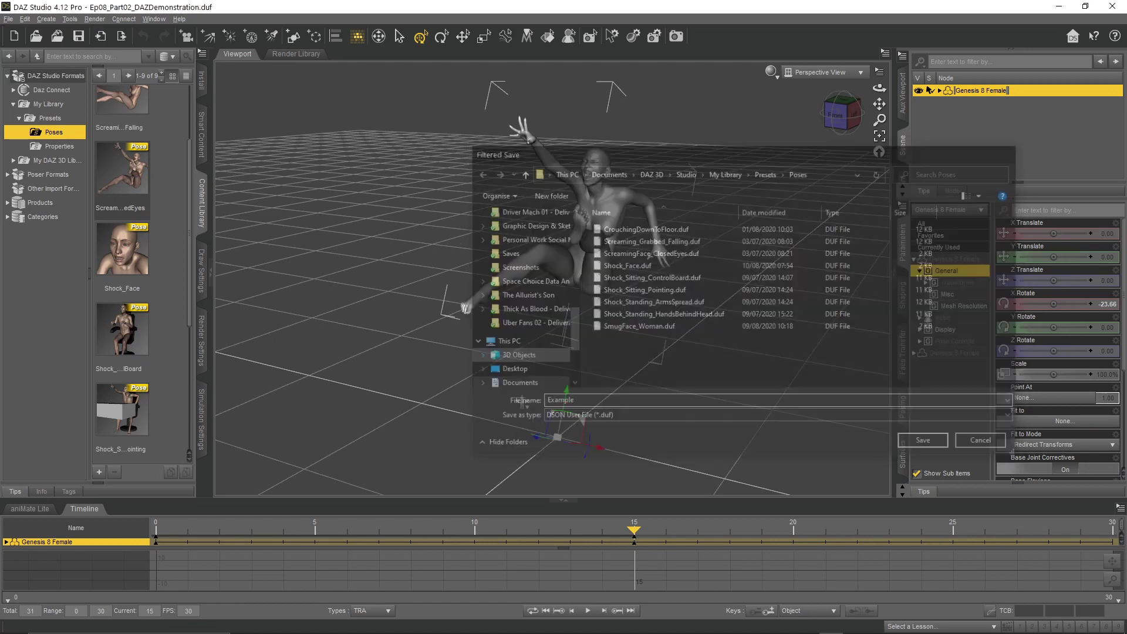
- Expand the preset's property groups, leave only Head enabled under its main Pose Controls, and accept the current-frame save options
{"action": "left_click", "coordinate": [582, 221]}
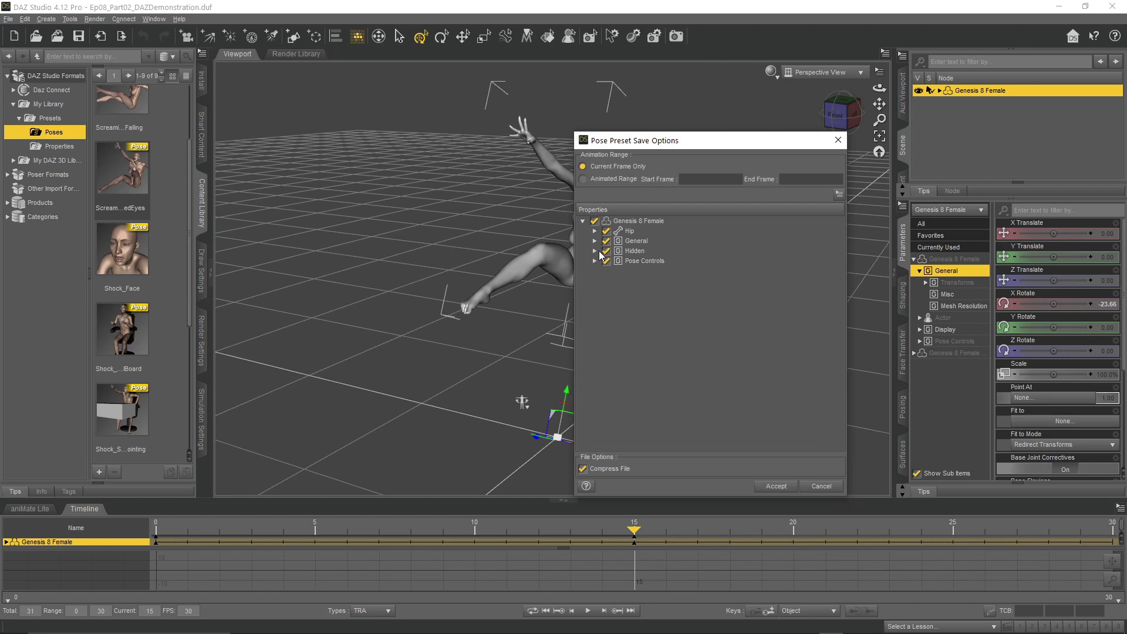
{"action": "left_click", "coordinate": [594, 231]}
{"action": "left_click", "coordinate": [594, 281]}
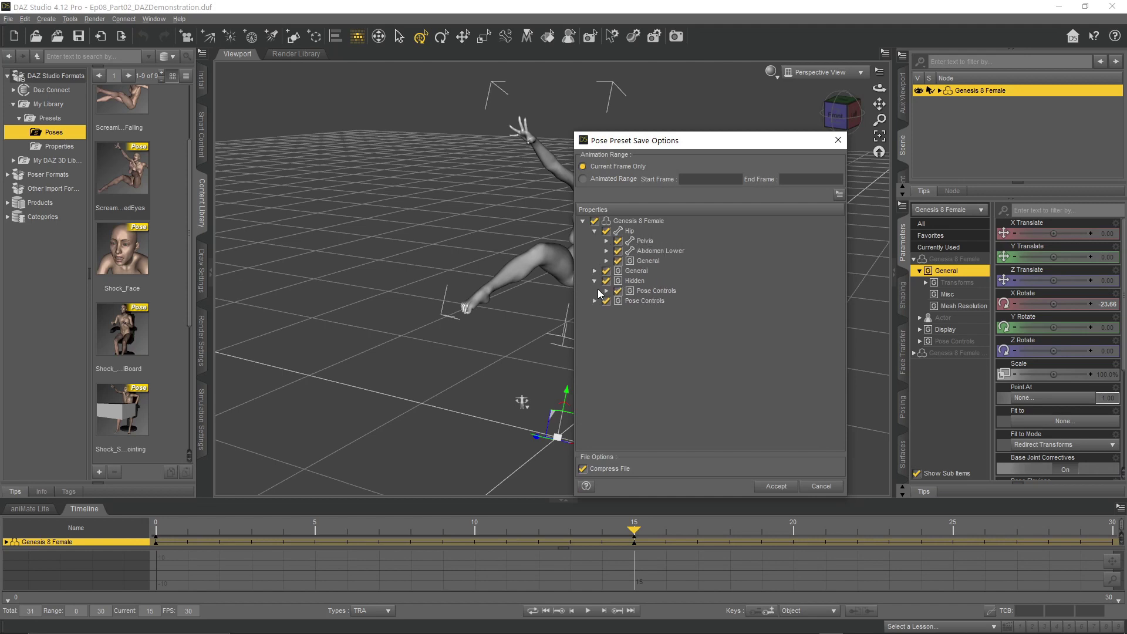
{"action": "left_click", "coordinate": [607, 291]}
{"action": "left_click", "coordinate": [594, 311]}
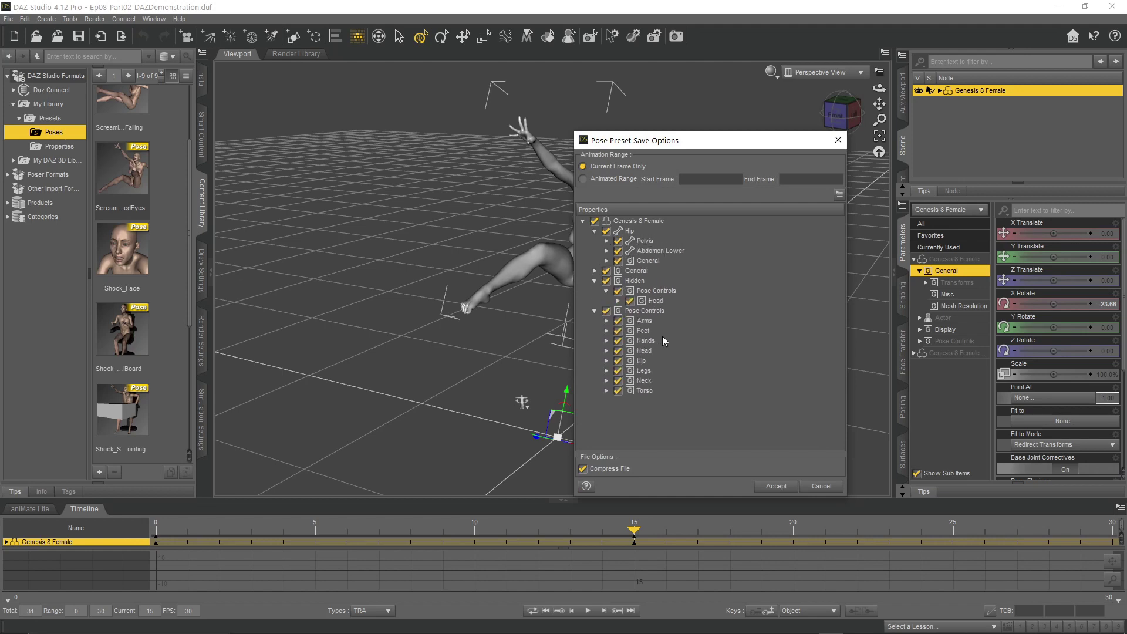
{"action": "left_click_drag", "start_coordinate": [700, 145], "coordinate": [799, 143]}
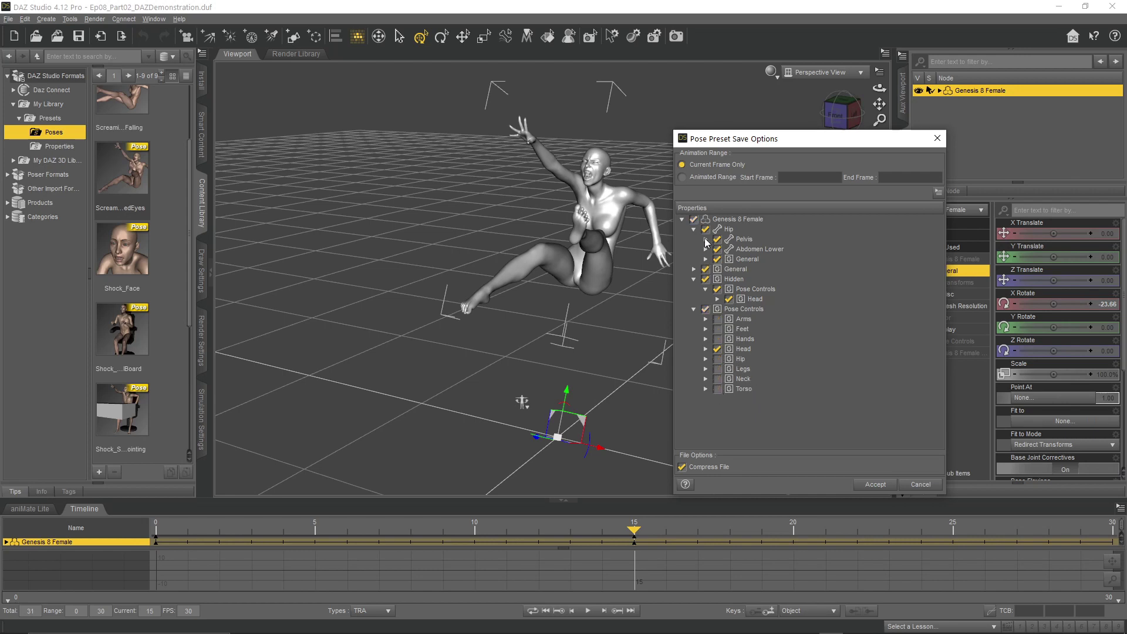
{"action": "left_click", "coordinate": [875, 485]}
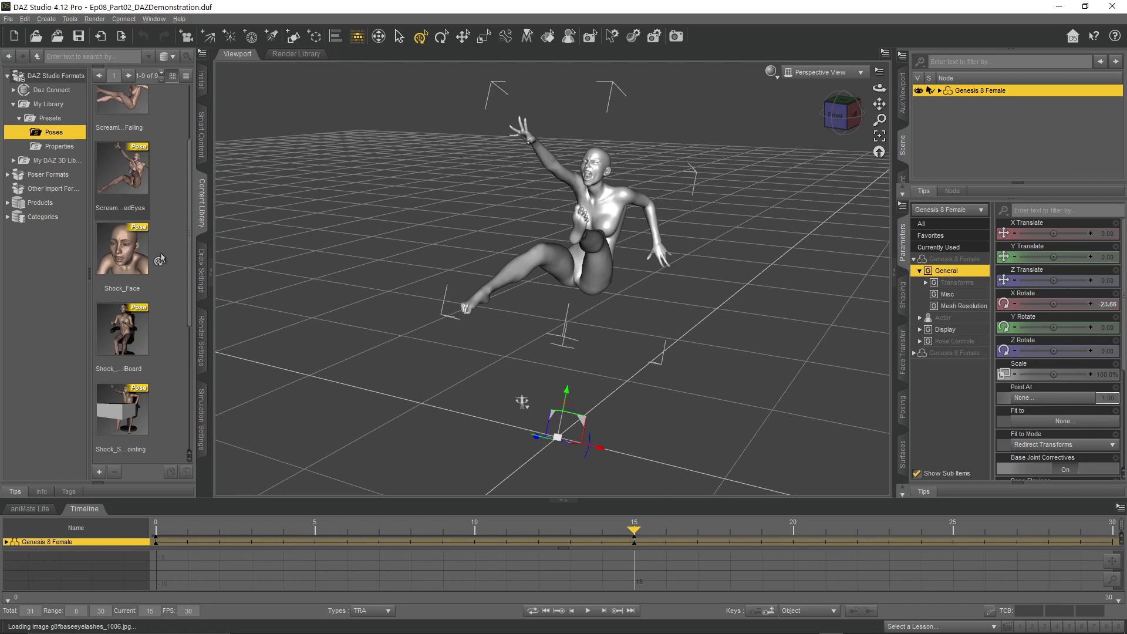
- Reopen My Library's Presets folder and browse through the pose presets stored in Poses
{"action": "left_click", "coordinate": [7, 76]}
{"action": "left_click", "coordinate": [7, 76]}
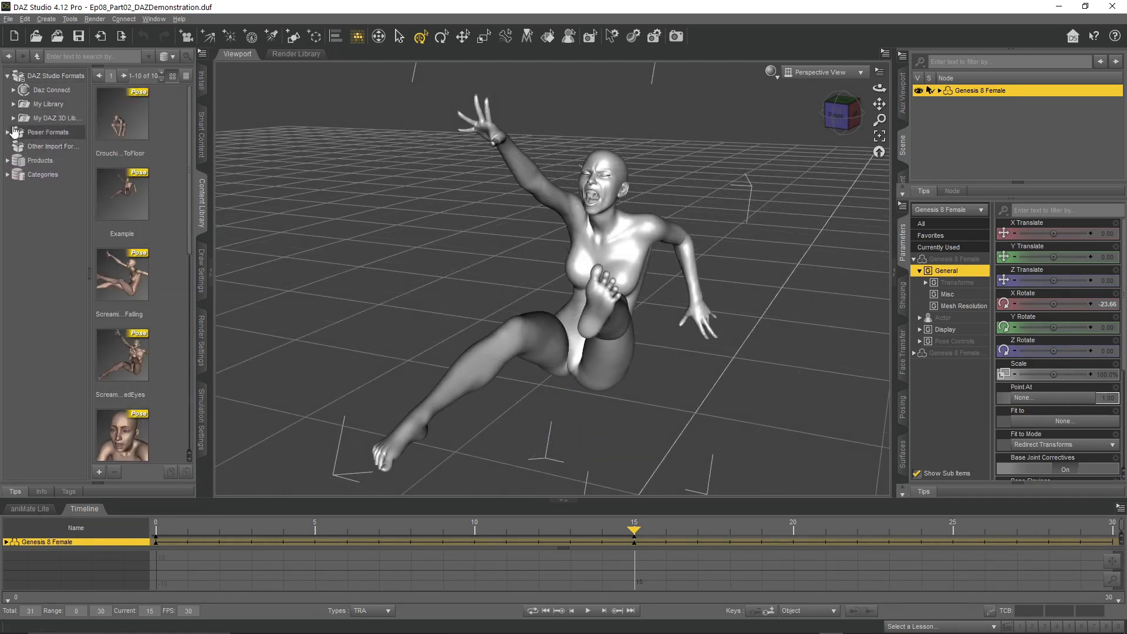
{"action": "left_click", "coordinate": [20, 118]}
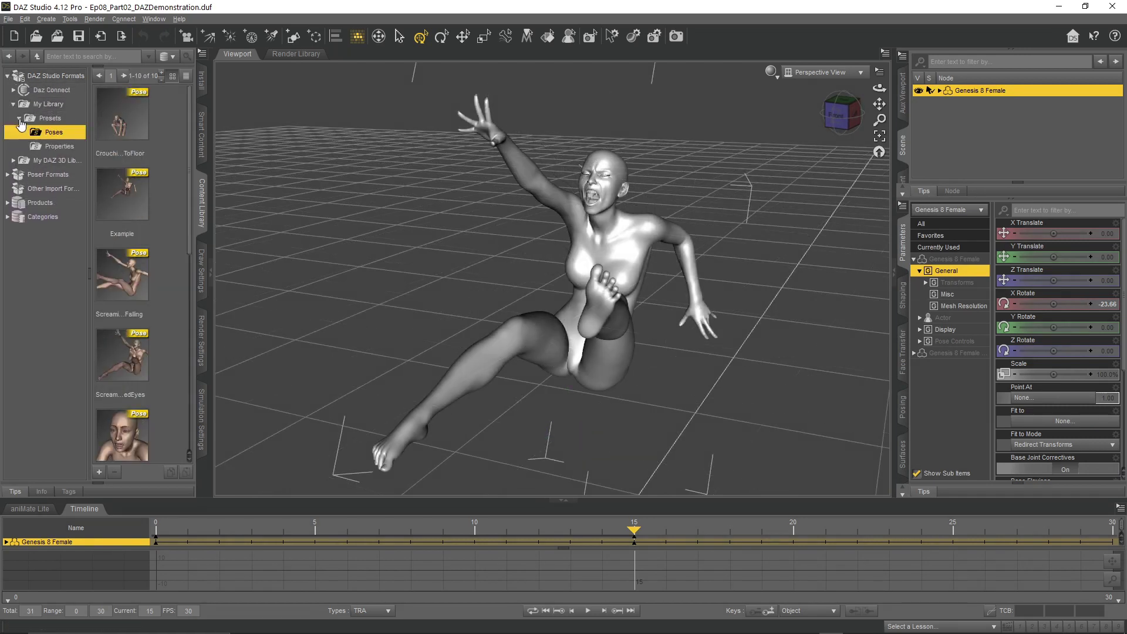
{"action": "scroll", "coordinate": [144, 213], "scroll_direction": "down", "scroll_amount": 10}
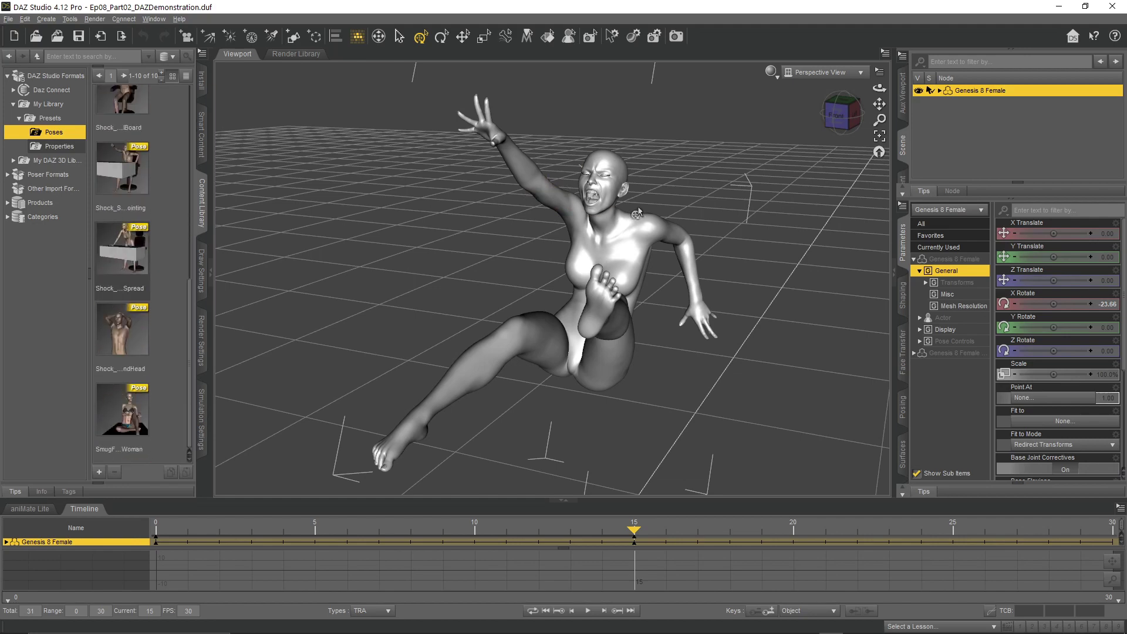
- Examine the posed figure's facial expression up close and its full body pose
{"action": "scroll", "coordinate": [727, 205], "scroll_direction": "up", "scroll_amount": 3}
{"action": "middle_click_drag", "start_coordinate": [710, 162], "coordinate": [664, 294]}
{"action": "scroll", "coordinate": [664, 294], "scroll_direction": "up", "scroll_amount": 4}
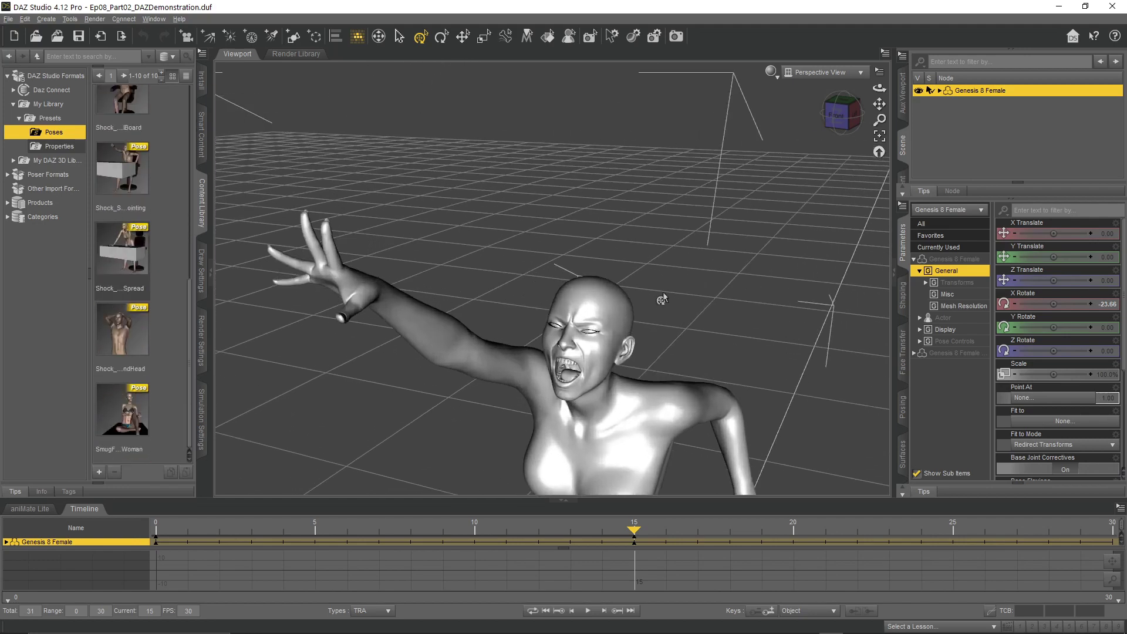
{"action": "scroll", "coordinate": [663, 300], "scroll_direction": "up", "scroll_amount": 8}
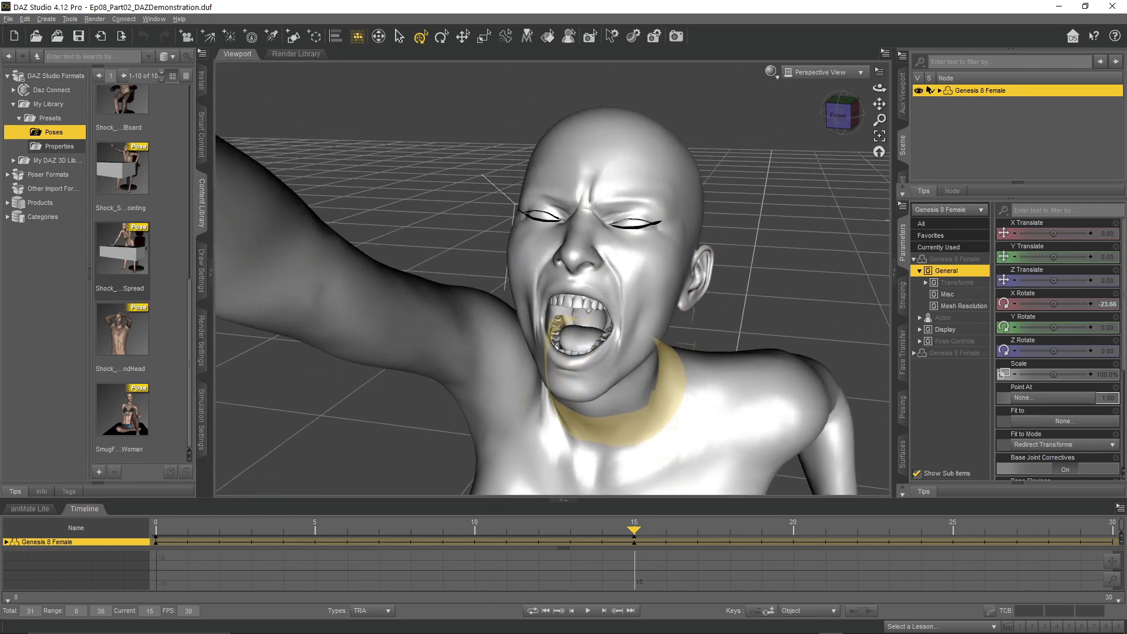
{"action": "mouse_move", "coordinate": [684, 385]}
{"action": "middle_mouse_down"}
{"action": "mouse_move", "coordinate": [675, 393]}
{"action": "mouse_move", "coordinate": [690, 394]}
{"action": "middle_mouse_up"}
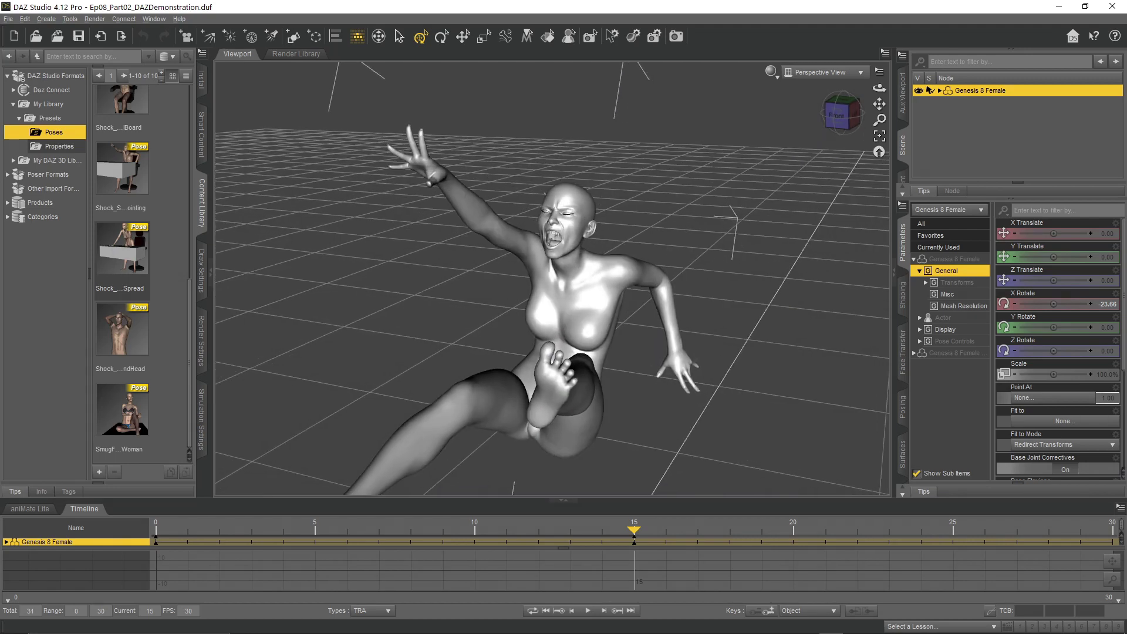
{"action": "left_click_drag", "start_coordinate": [879, 88], "coordinate": [892, 93]}
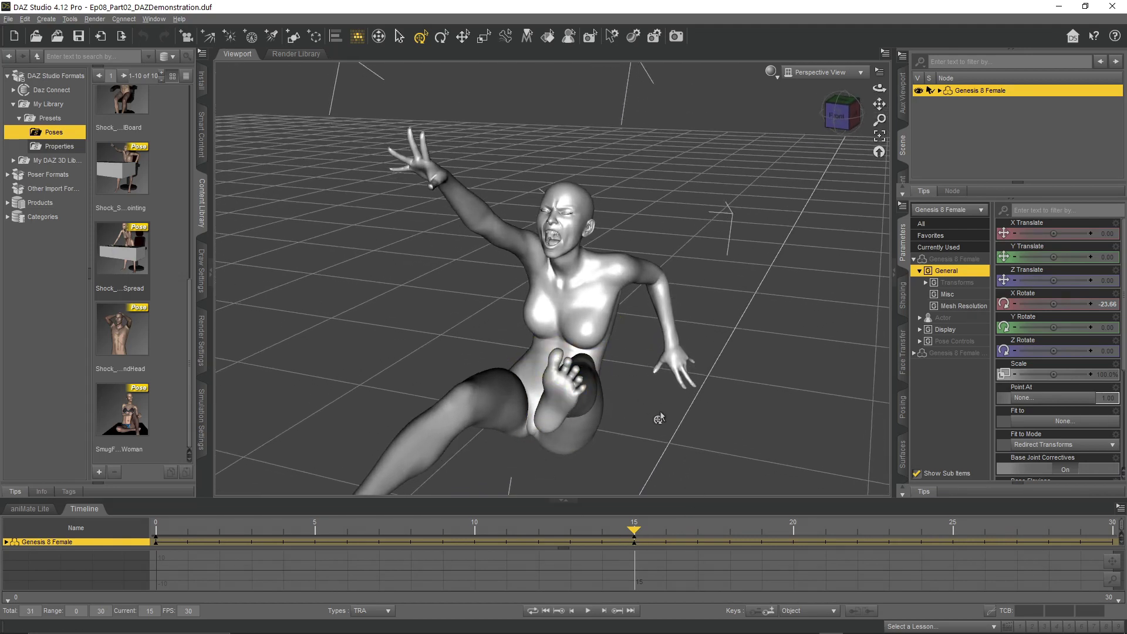
- Return the timeline to frame 0, save the scene, and export its basic data as Ep08_Part02_DAZDemonstration.dbz
{"action": "left_click_drag", "start_coordinate": [630, 534], "coordinate": [136, 544]}
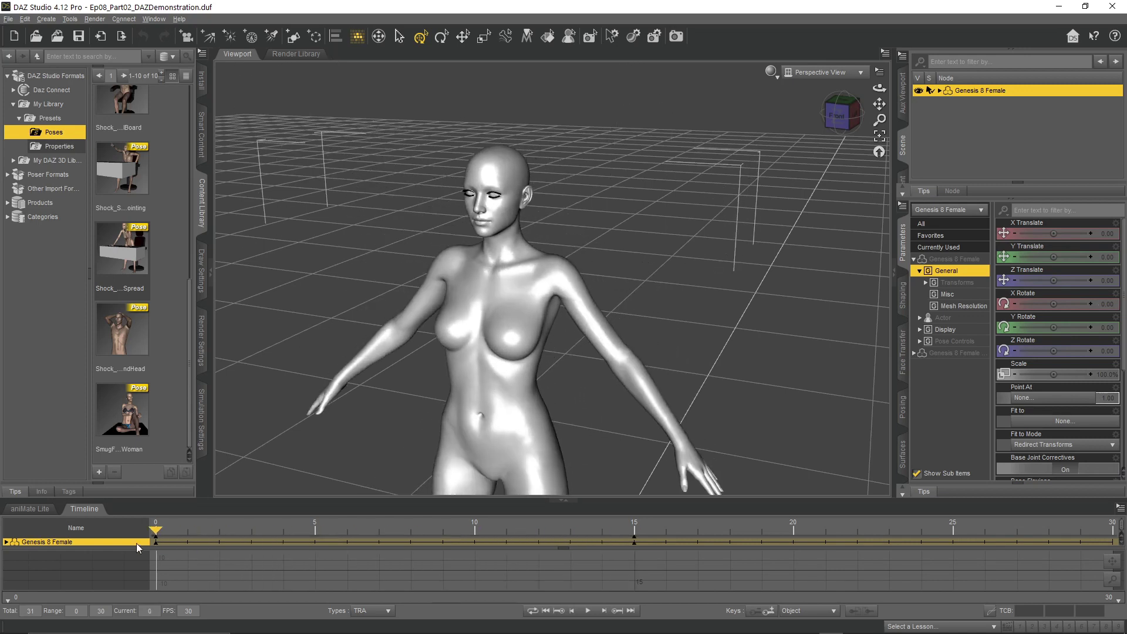
{"action": "key", "text": "ctrl+s"}
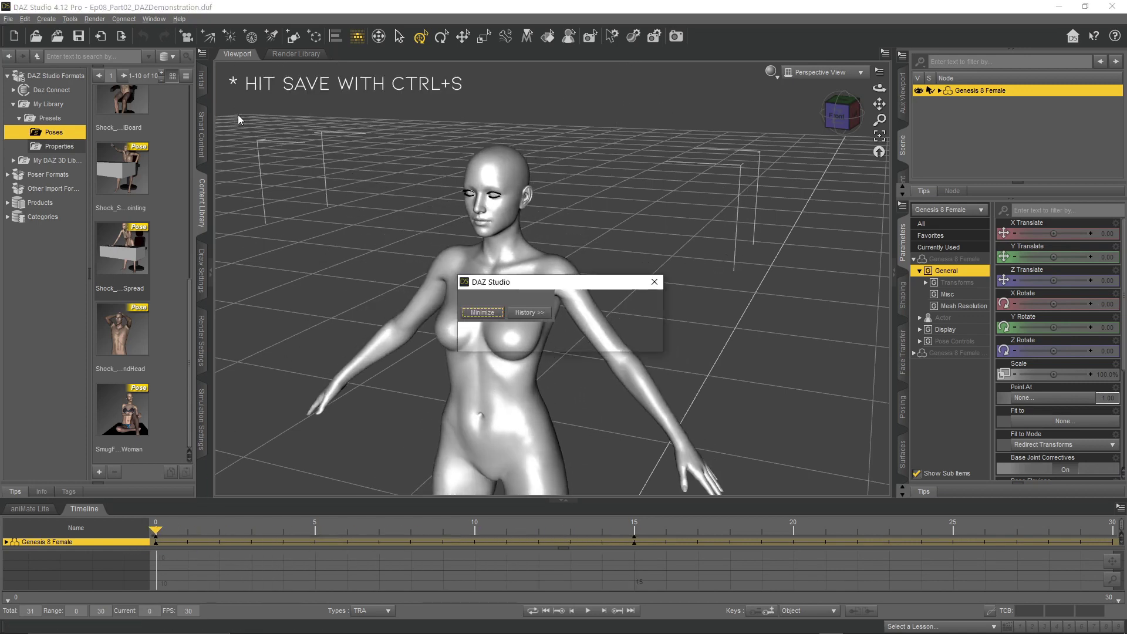
{"action": "left_click", "coordinate": [8, 19]}
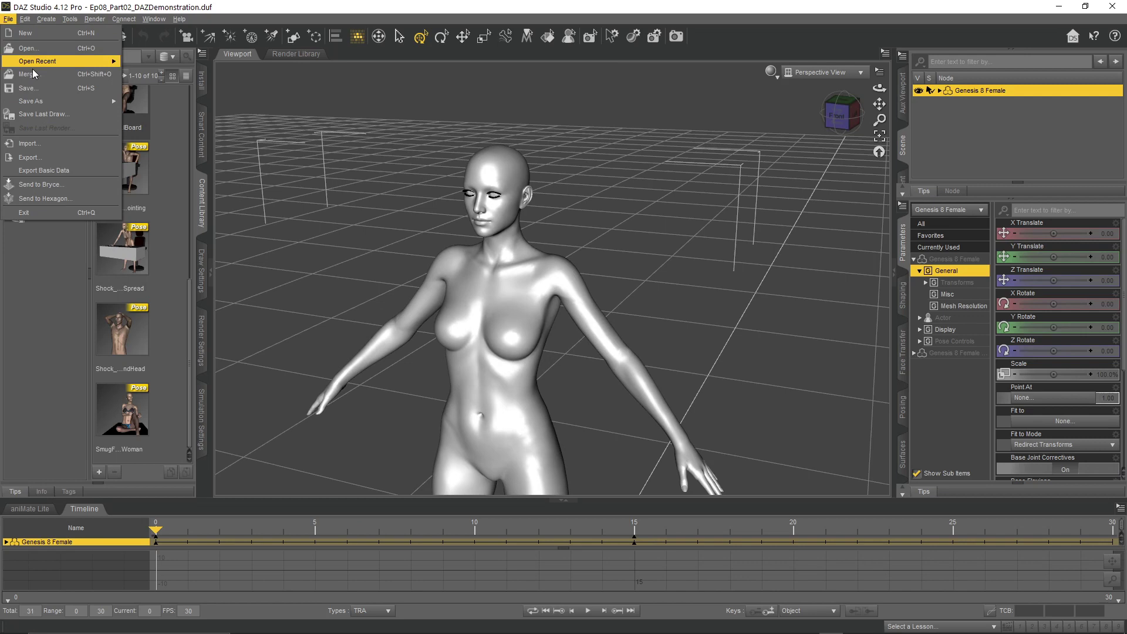
{"action": "left_click", "coordinate": [56, 171]}
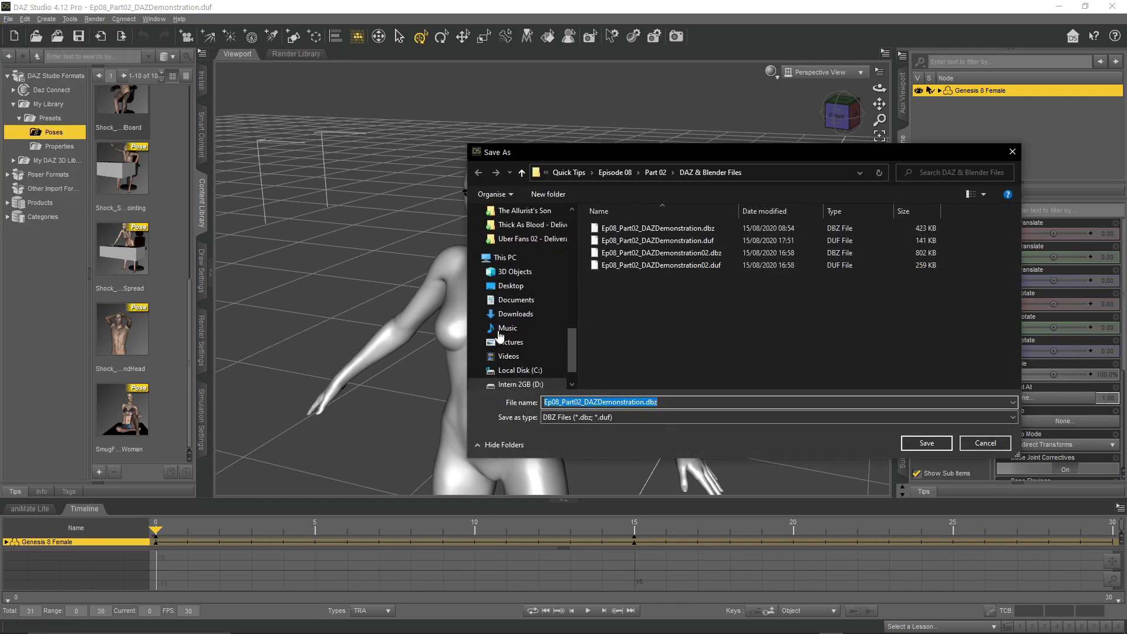
{"action": "key", "text": "Return"}
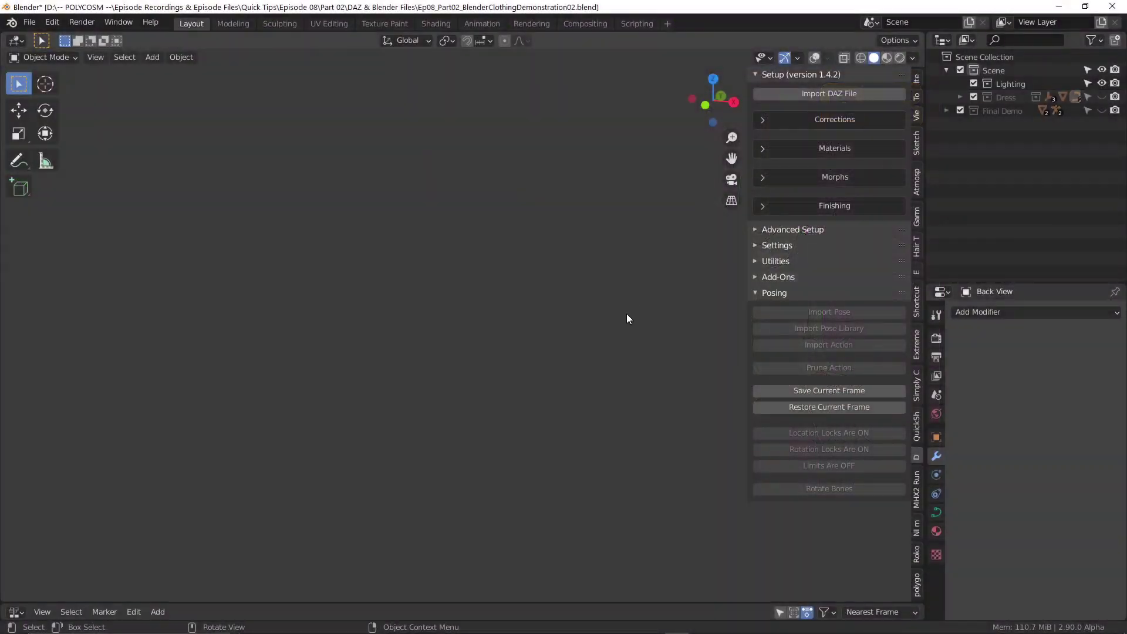
- Switch to Blender and import Ep08_Part02_DAZDemonstration.duf using DBZ (JSON) File mesh fitting
{"action": "left_click", "coordinate": [816, 97]}
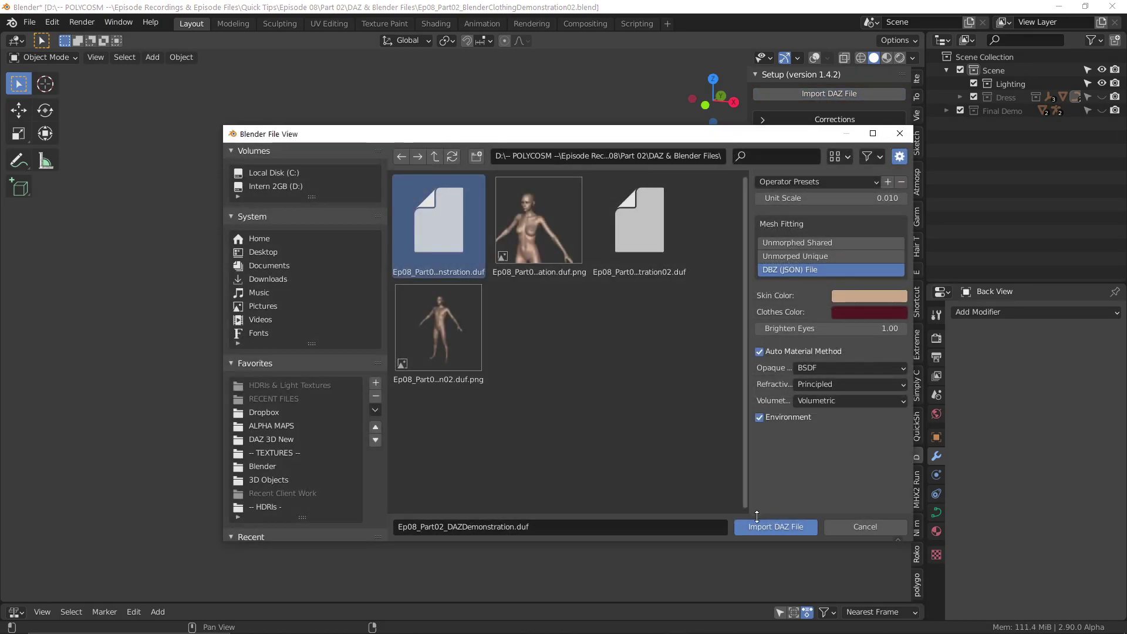
{"action": "left_click", "coordinate": [762, 526]}
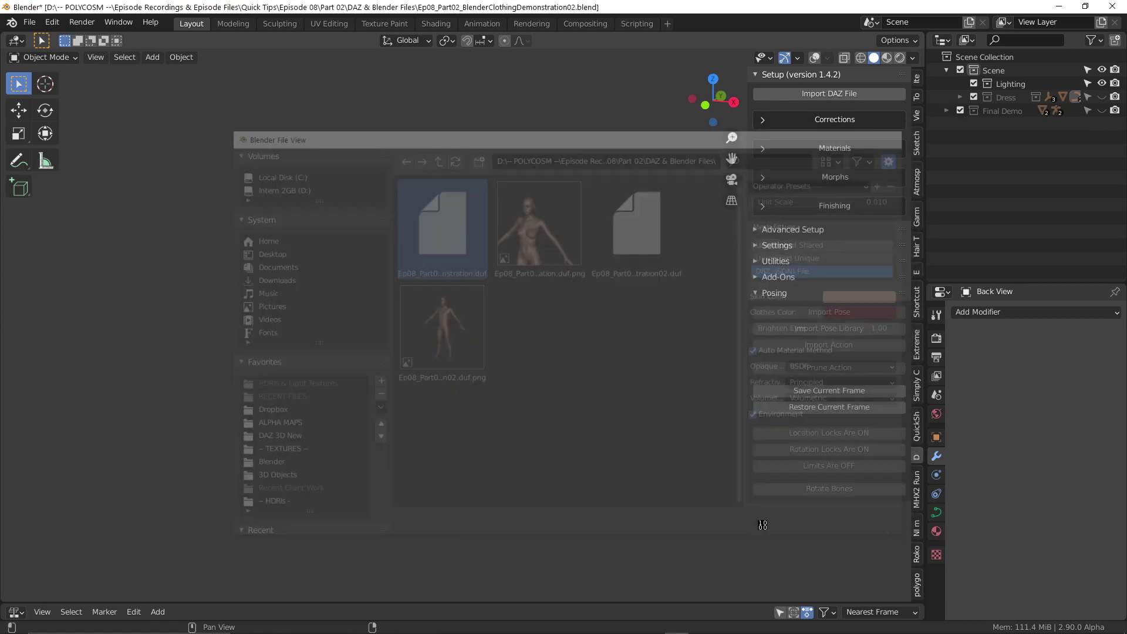
- Enlarge the area below the viewport and make it a Nonlinear Animation editor
{"action": "left_click_drag", "start_coordinate": [40, 605], "coordinate": [13, 467]}
{"action": "left_click", "coordinate": [16, 475]}
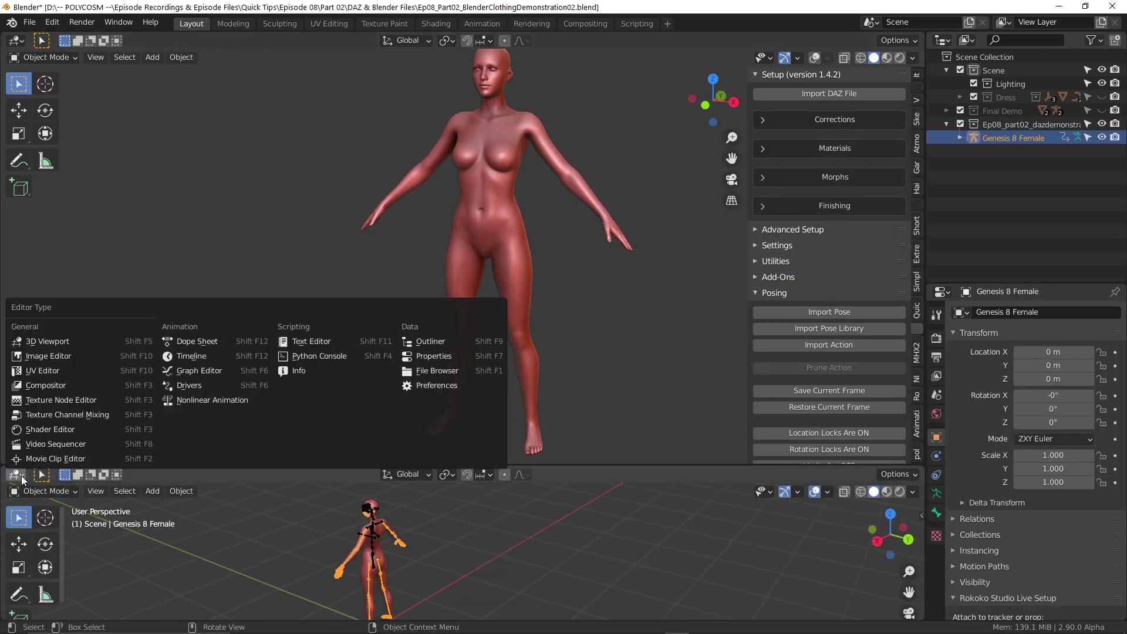
{"action": "left_click", "coordinate": [187, 400]}
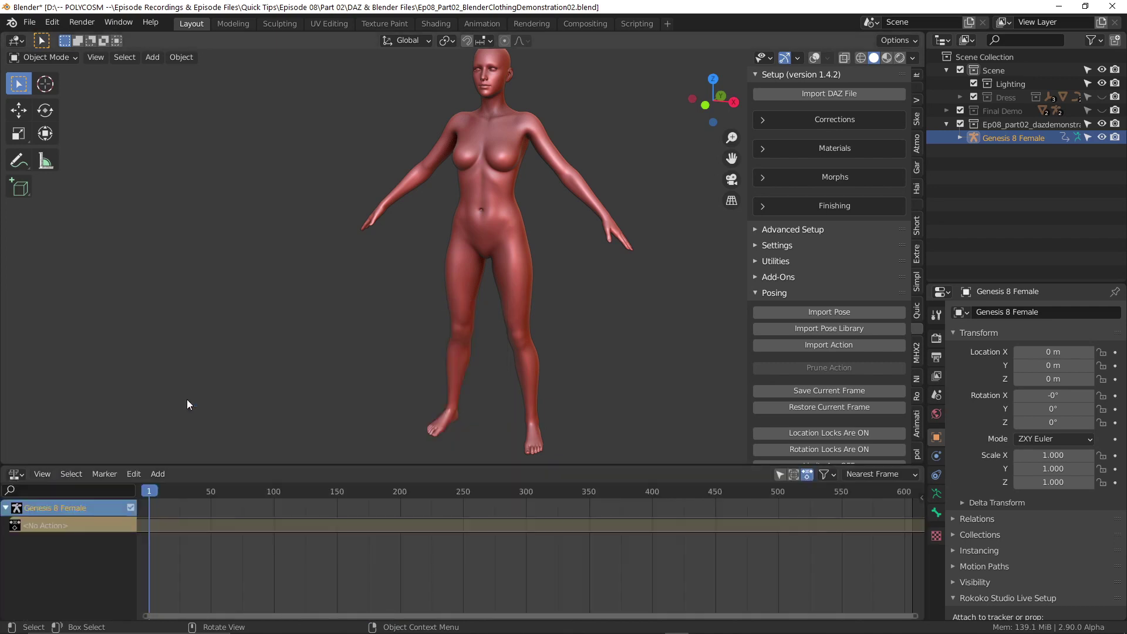
{"action": "left_click_drag", "start_coordinate": [276, 490], "coordinate": [209, 502]}
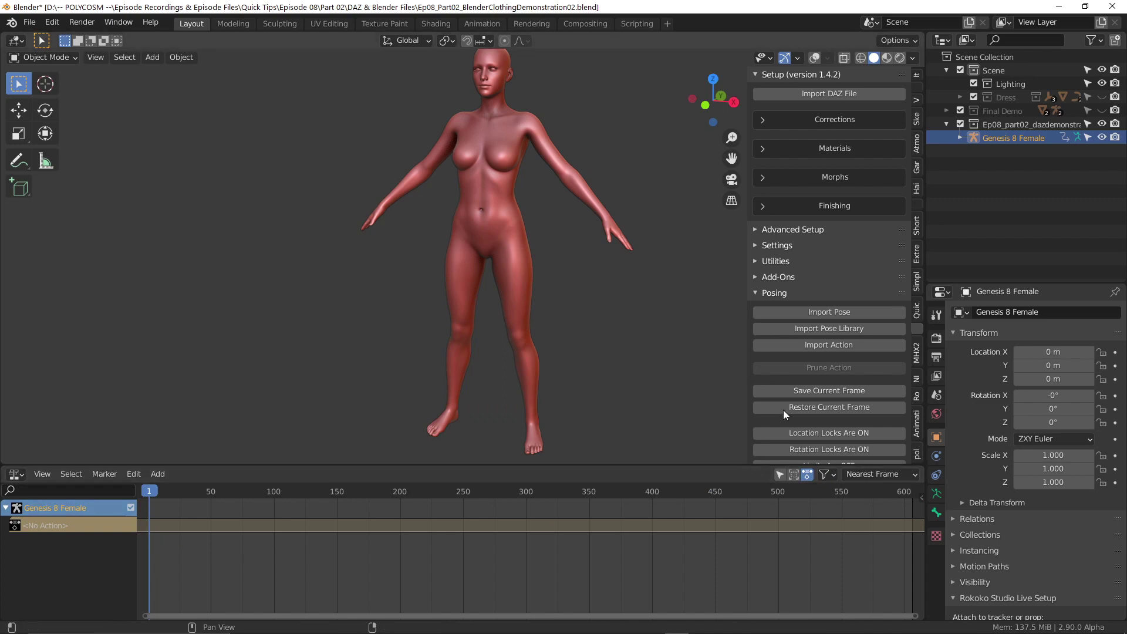
- Import the action from Ep08_Part02_DAZDemonstration.duf onto the Genesis 8 Female rig with the New Action option enabled
{"action": "scroll", "coordinate": [798, 371], "scroll_direction": "down", "scroll_amount": 1}
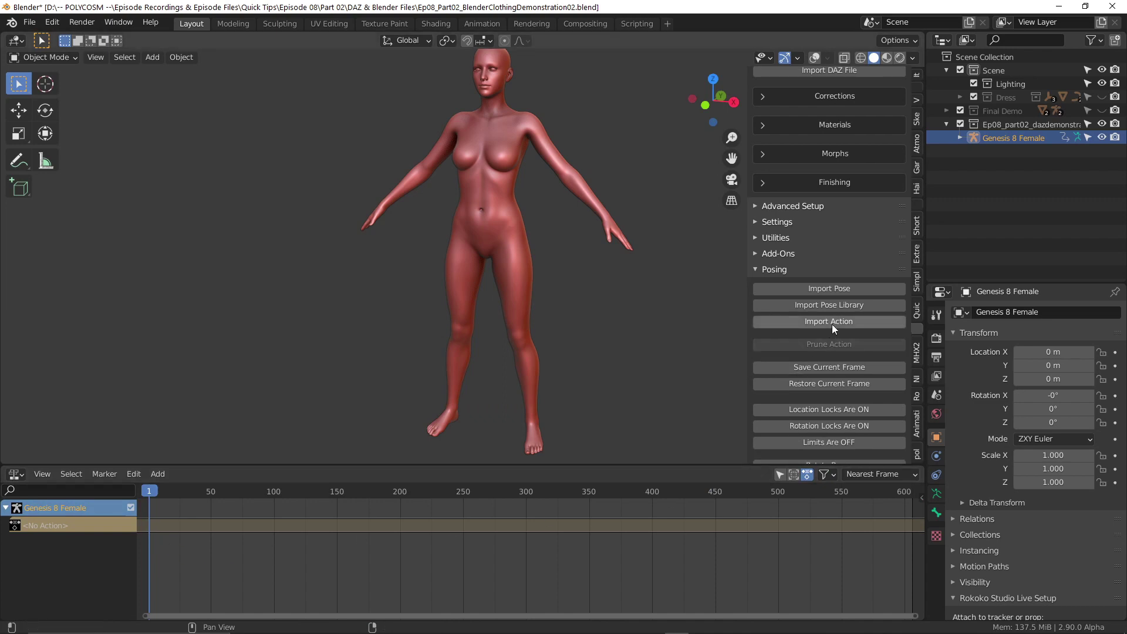
{"action": "left_click", "coordinate": [833, 324]}
{"action": "left_click", "coordinate": [439, 250]}
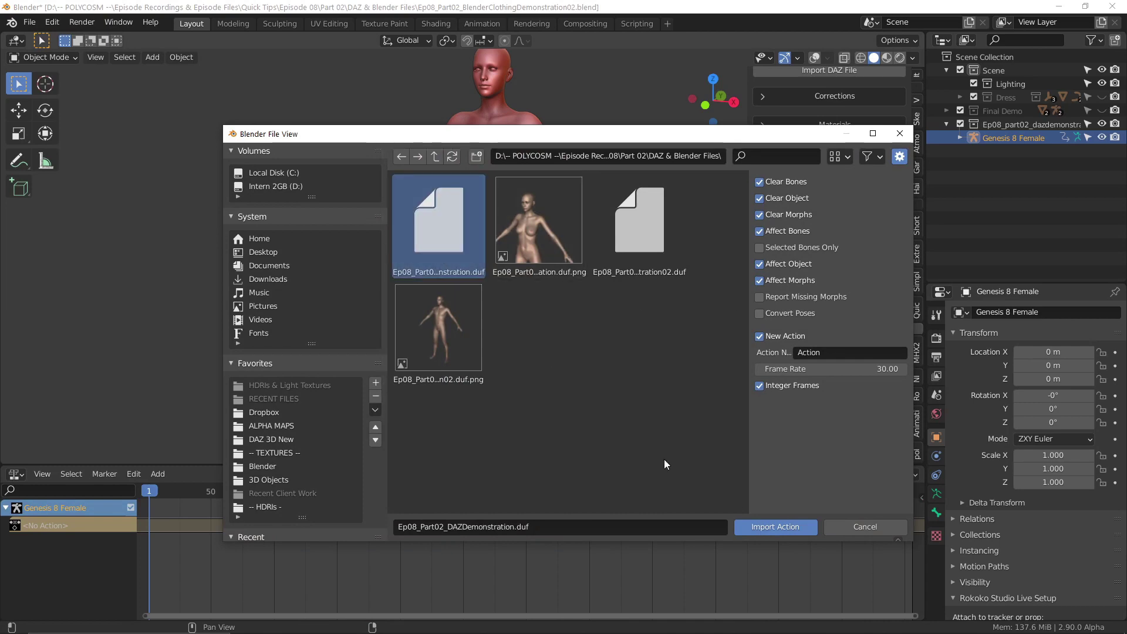
{"action": "left_click", "coordinate": [750, 527]}
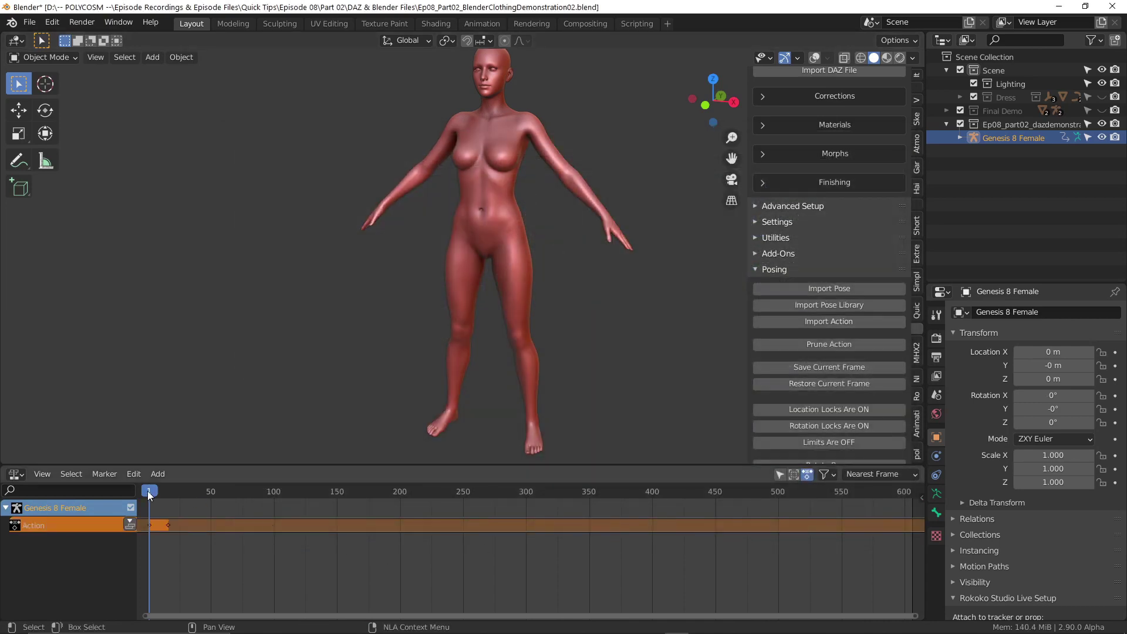
- Push the imported action down into an NLA strip, move it to start around frame 50, and scrub through the motion
{"action": "mouse_move", "coordinate": [149, 494]}
{"action": "left_mouse_down"}
{"action": "mouse_move", "coordinate": [174, 495]}
{"action": "mouse_move", "coordinate": [150, 495]}
{"action": "left_mouse_up"}
{"action": "left_click", "coordinate": [130, 523]}
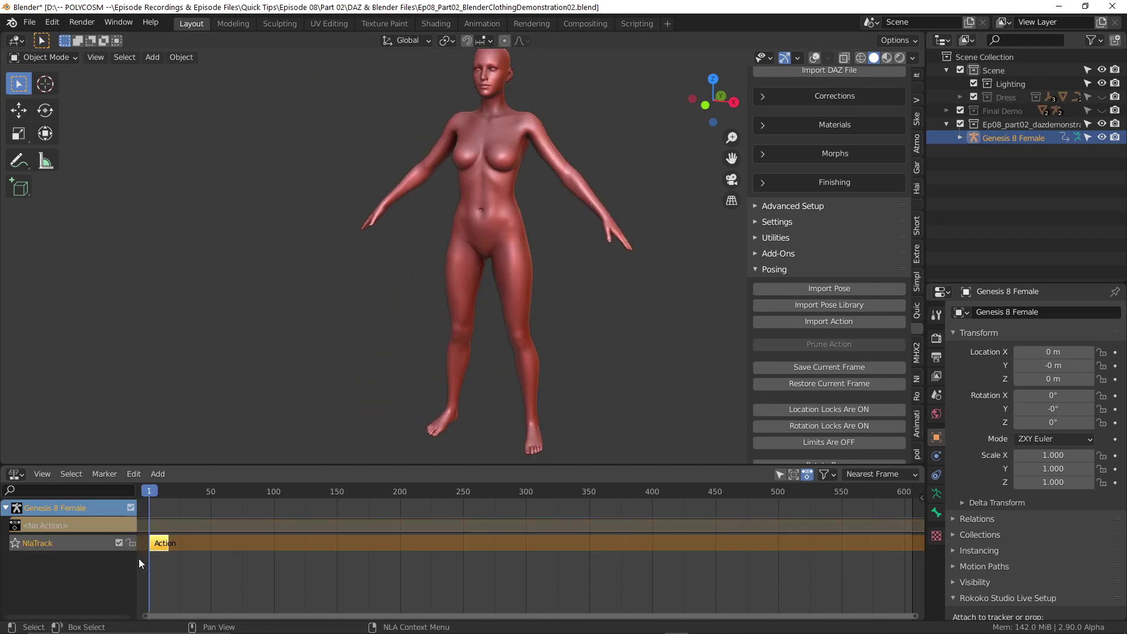
{"action": "mouse_move", "coordinate": [149, 494]}
{"action": "left_mouse_down"}
{"action": "mouse_move", "coordinate": [169, 489]}
{"action": "mouse_move", "coordinate": [150, 498]}
{"action": "left_mouse_up"}
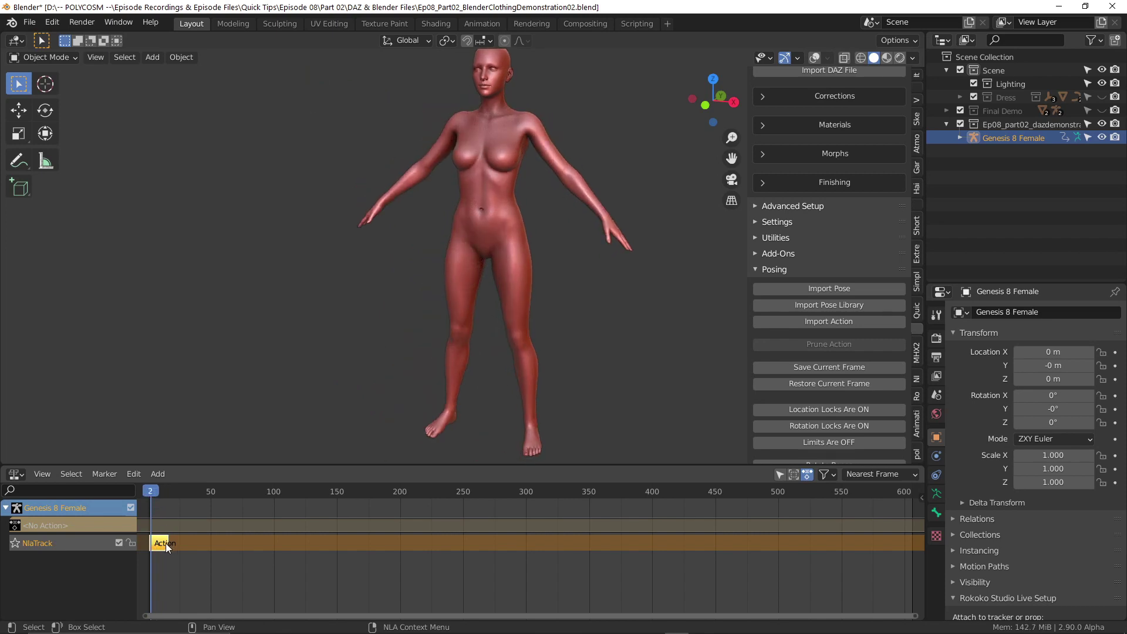
{"action": "left_click_drag", "start_coordinate": [166, 544], "coordinate": [243, 539]}
{"action": "left_click_drag", "start_coordinate": [173, 492], "coordinate": [144, 494]}
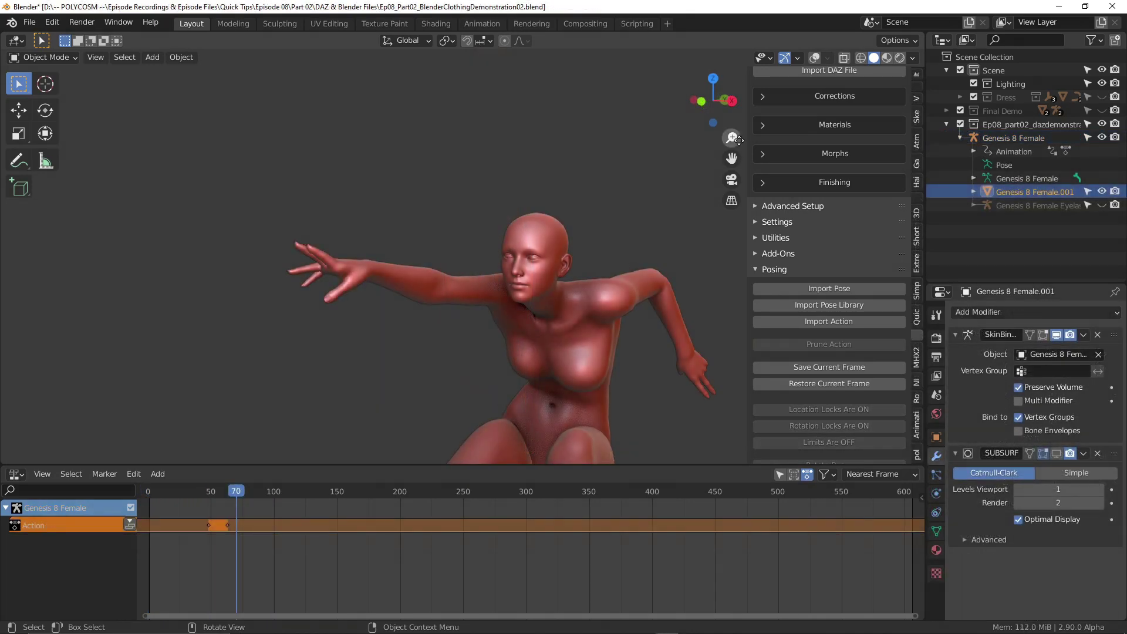
- Compare the posed figure's face in Blender with the same pose's facial expression and body in DAZ Studio
{"action": "mouse_move", "coordinate": [697, 316]}
{"action": "middle_mouse_down"}
{"action": "mouse_move", "coordinate": [745, 309]}
{"action": "mouse_move", "coordinate": [703, 327]}
{"action": "mouse_move", "coordinate": [703, 342]}
{"action": "mouse_move", "coordinate": [702, 315]}
{"action": "middle_mouse_up"}
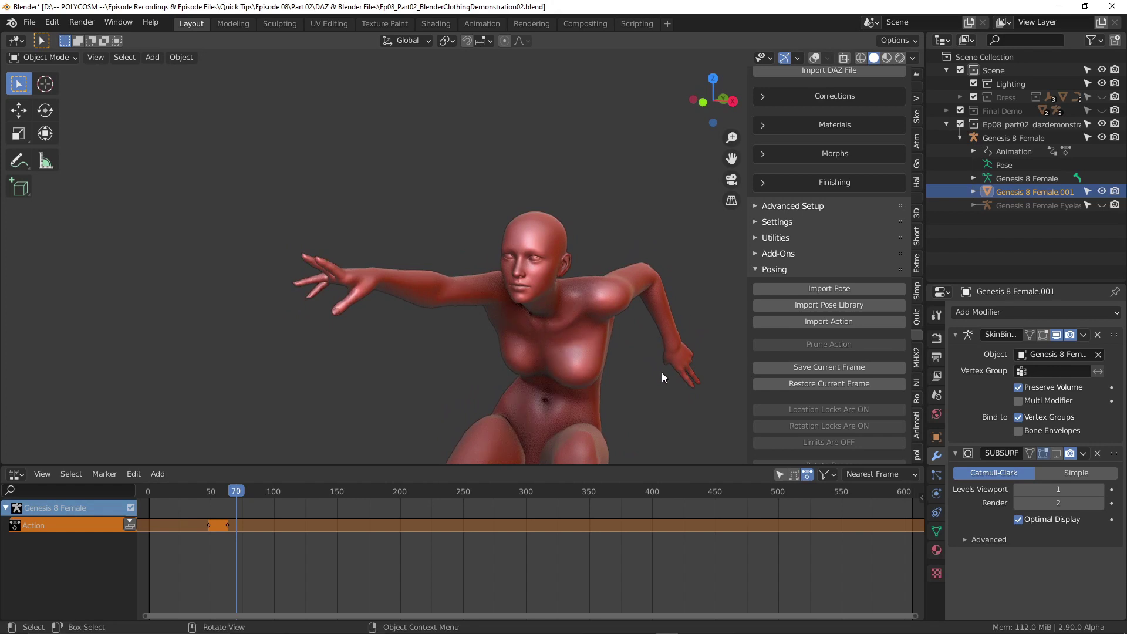
{"action": "mouse_move", "coordinate": [662, 372]}
{"action": "middle_mouse_down"}
{"action": "mouse_move", "coordinate": [664, 392]}
{"action": "mouse_move", "coordinate": [709, 388]}
{"action": "mouse_move", "coordinate": [643, 382]}
{"action": "middle_mouse_up"}
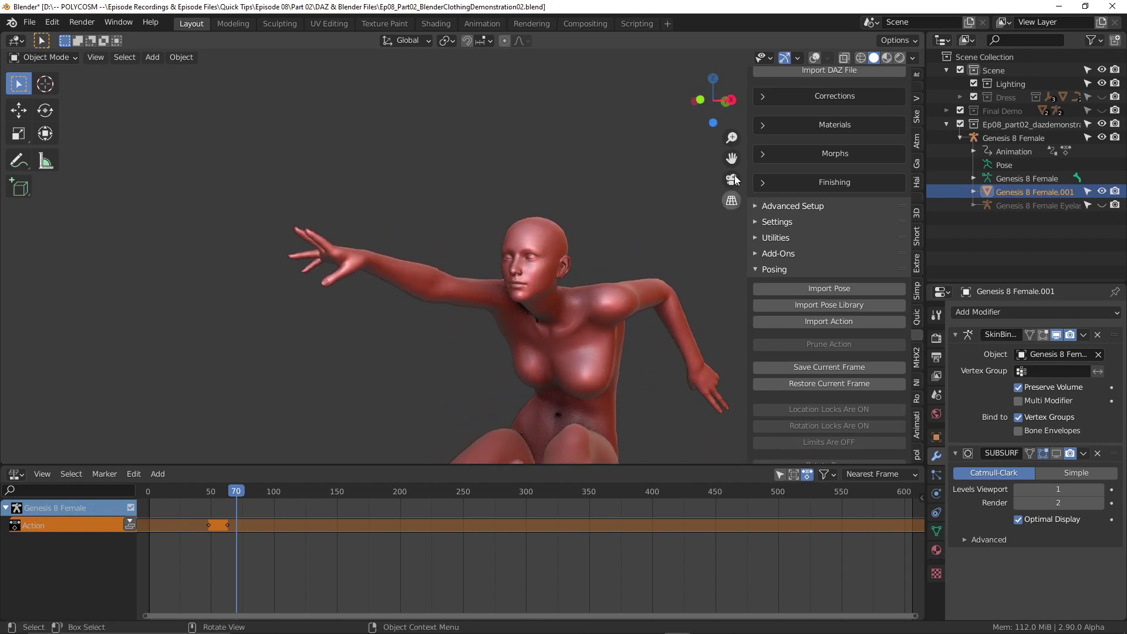
{"action": "left_click_drag", "start_coordinate": [732, 138], "coordinate": [732, 182]}
{"action": "middle_click_drag", "start_coordinate": [722, 200], "coordinate": [632, 264]}
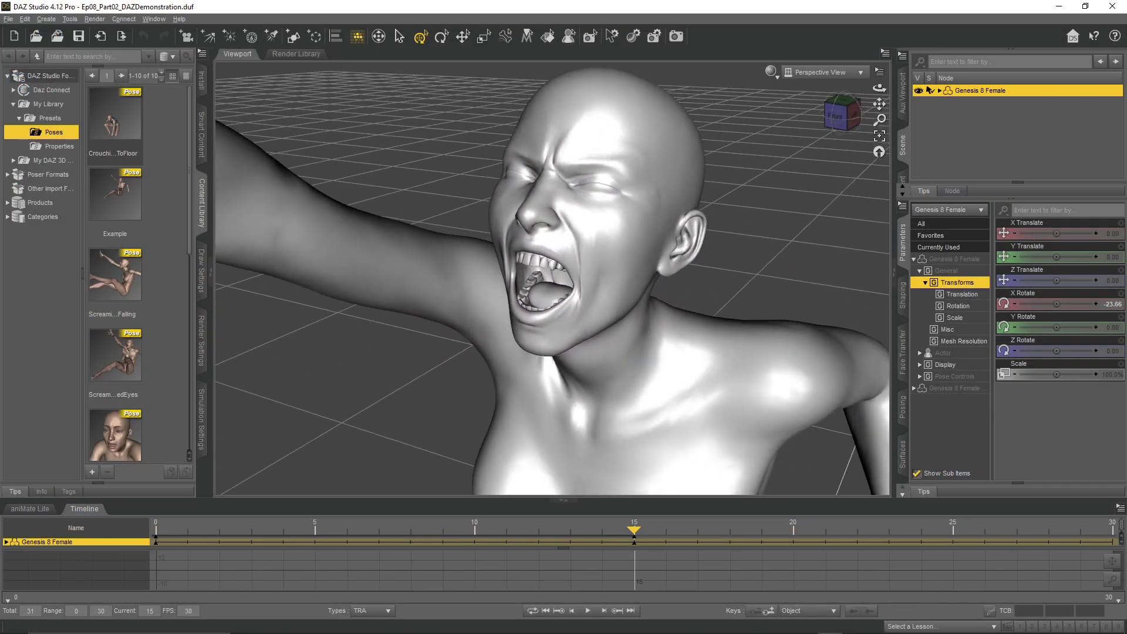
{"action": "left_click_drag", "start_coordinate": [880, 88], "coordinate": [904, 90]}
{"action": "scroll", "coordinate": [699, 251], "scroll_direction": "down", "scroll_amount": 2}
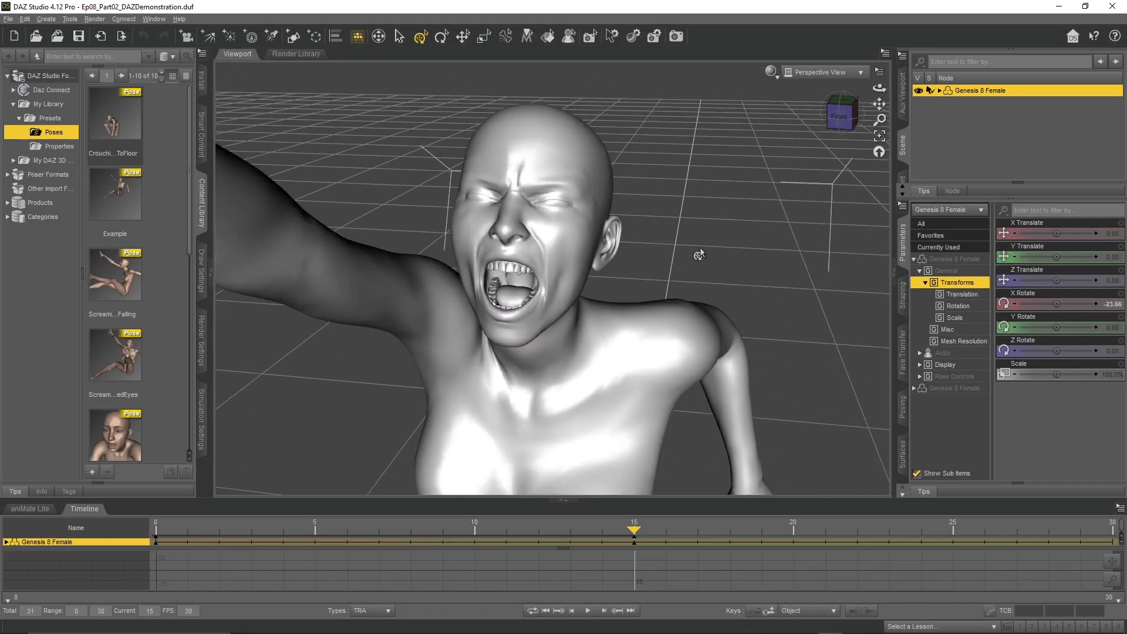
{"action": "left_click_drag", "start_coordinate": [699, 251], "coordinate": [754, 271], "text": "ctrl+alt"}
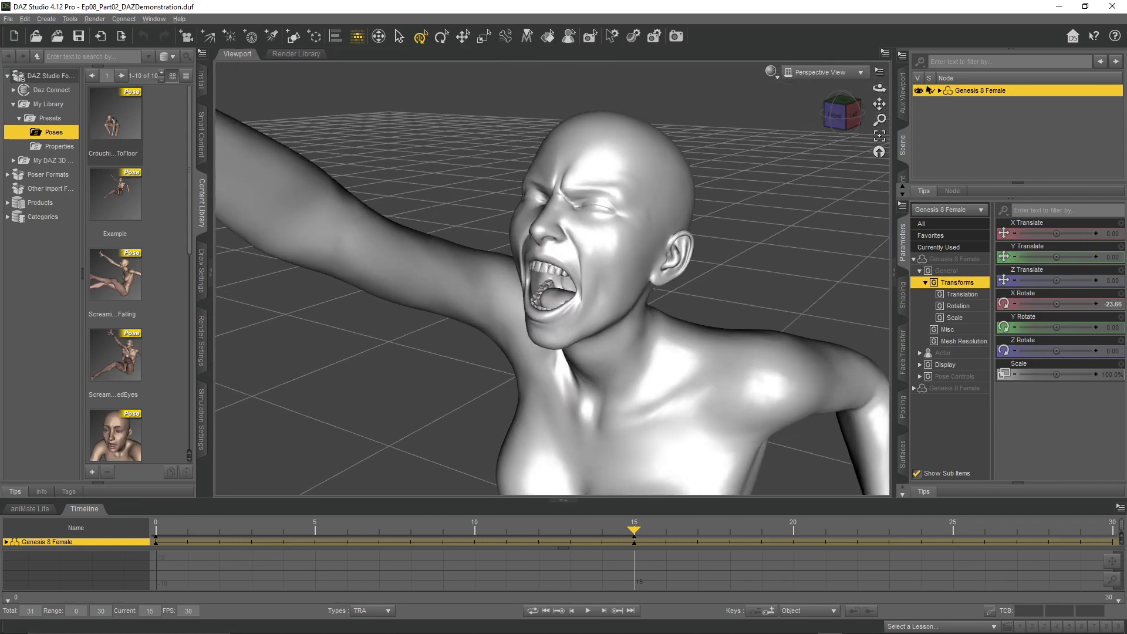
{"action": "left_click_drag", "start_coordinate": [718, 362], "coordinate": [736, 418], "text": "ctrl+alt"}
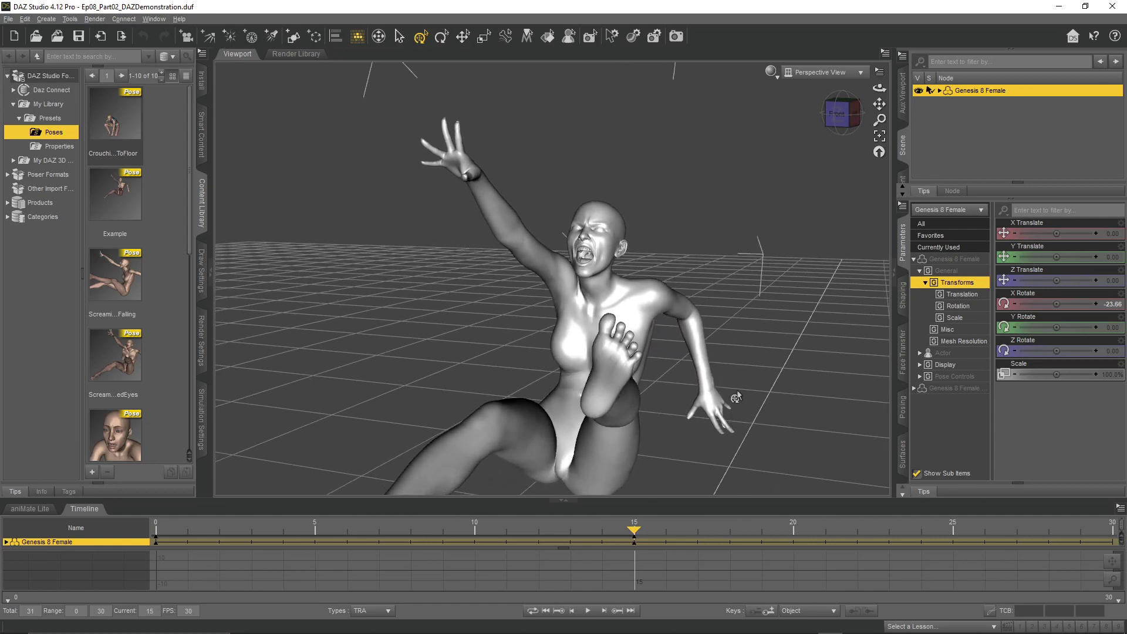
- Frame the figure's face and save a pose preset as FaceExample in the Poses folder, replacing the existing file
{"action": "scroll", "coordinate": [738, 395], "scroll_direction": "up", "scroll_amount": 9}
{"action": "right_click_drag", "start_coordinate": [785, 255], "coordinate": [719, 394], "text": "ctrl+alt"}
{"action": "left_click", "coordinate": [8, 21]}
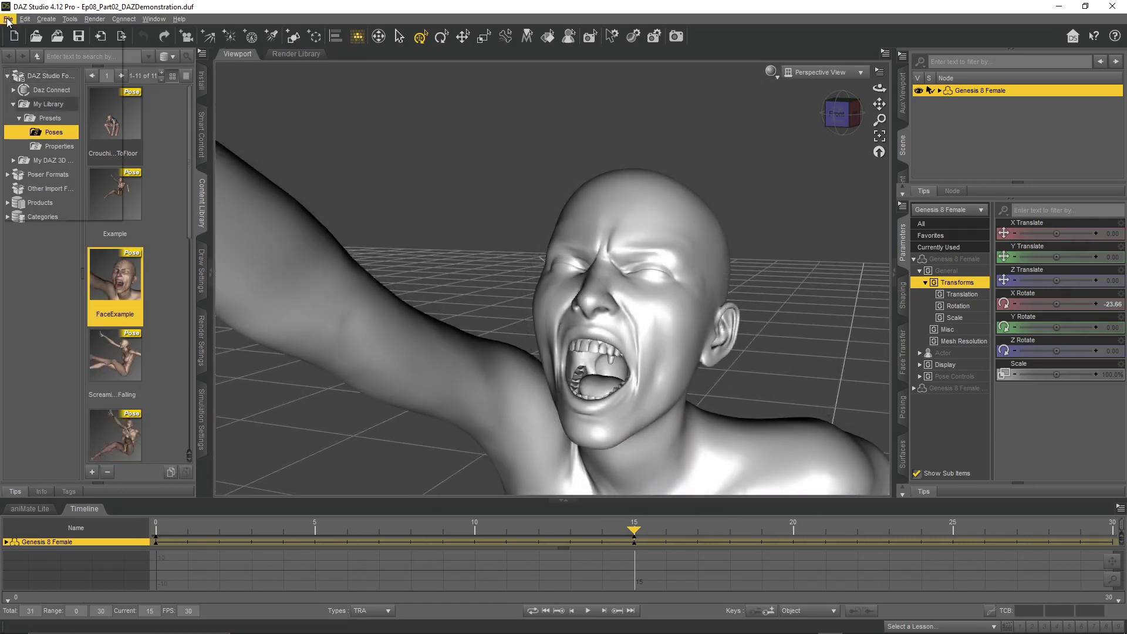
{"action": "left_click", "coordinate": [8, 19]}
{"action": "mouse_move", "coordinate": [59, 127]}
{"action": "left_click", "coordinate": [176, 217]}
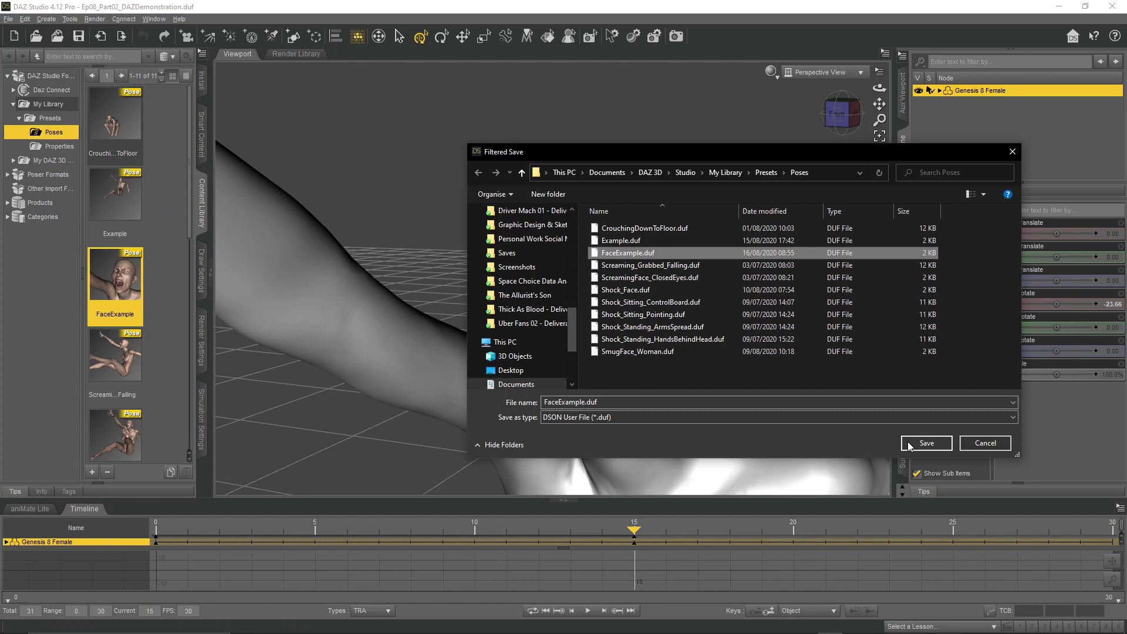
{"action": "left_click", "coordinate": [926, 442]}
{"action": "left_click", "coordinate": [535, 331]}
- Expand the preset's property groups and leave only Head enabled under the main Pose Controls
{"action": "left_click", "coordinate": [682, 218]}
{"action": "left_click", "coordinate": [694, 279]}
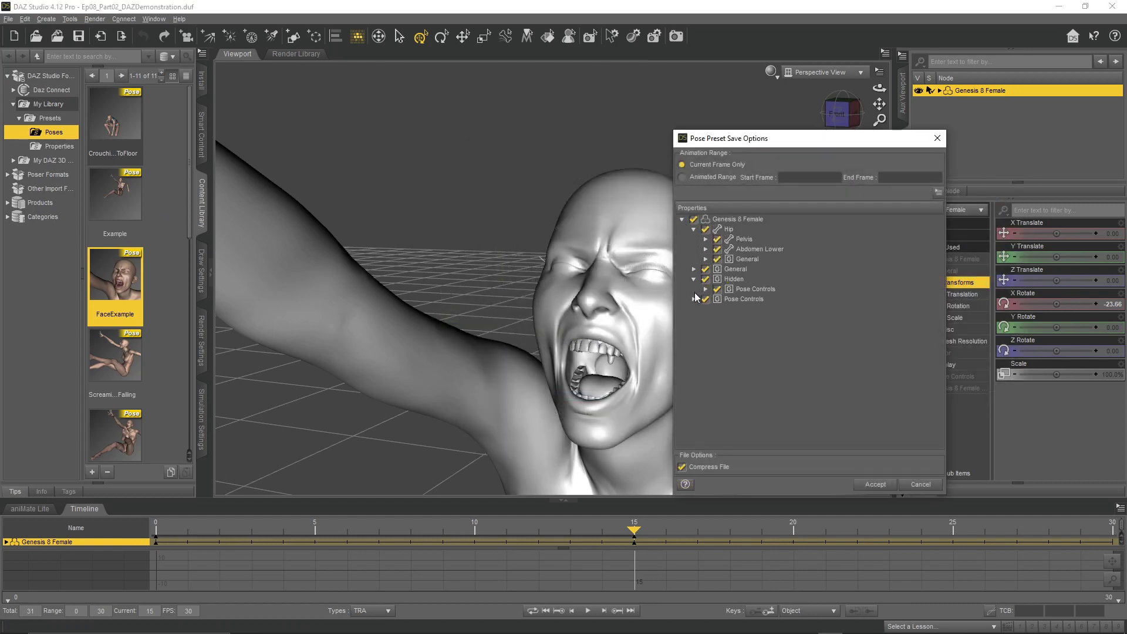
{"action": "left_click", "coordinate": [694, 299]}
{"action": "left_click", "coordinate": [705, 288]}
{"action": "left_click", "coordinate": [717, 339]}
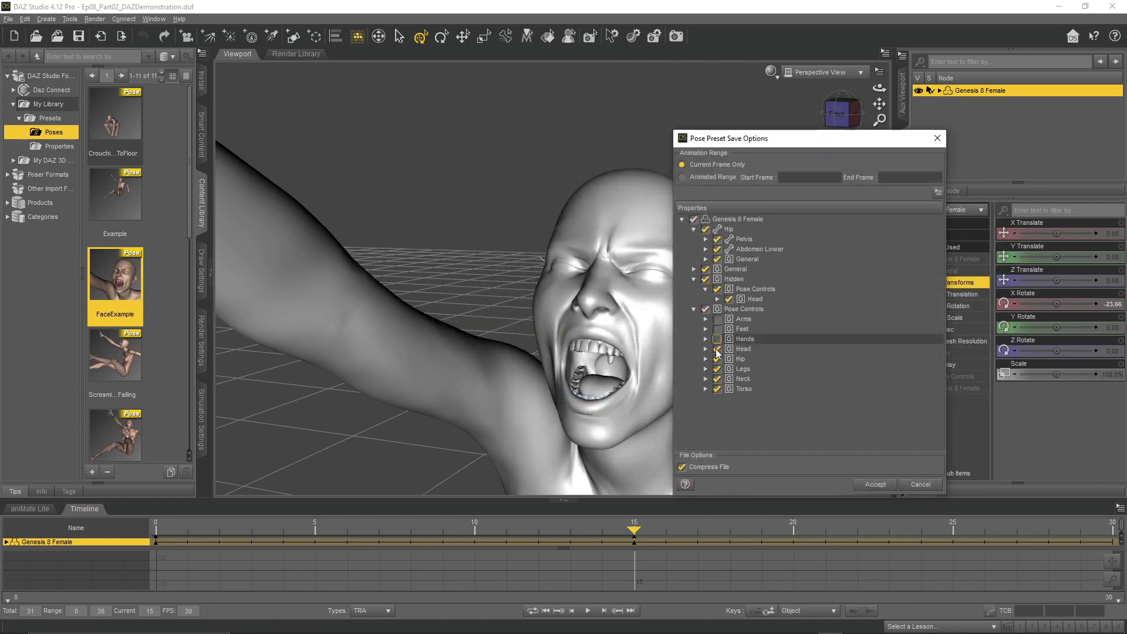
{"action": "left_click", "coordinate": [717, 358]}
{"action": "left_click", "coordinate": [717, 369]}
{"action": "left_click", "coordinate": [717, 389]}
{"action": "left_click", "coordinate": [718, 379]}
- Exclude the Hip group from the preset, expand General's Transforms, and accept the current-frame save options
{"action": "left_click", "coordinate": [705, 229]}
{"action": "left_click", "coordinate": [705, 269]}
{"action": "left_click", "coordinate": [694, 269]}
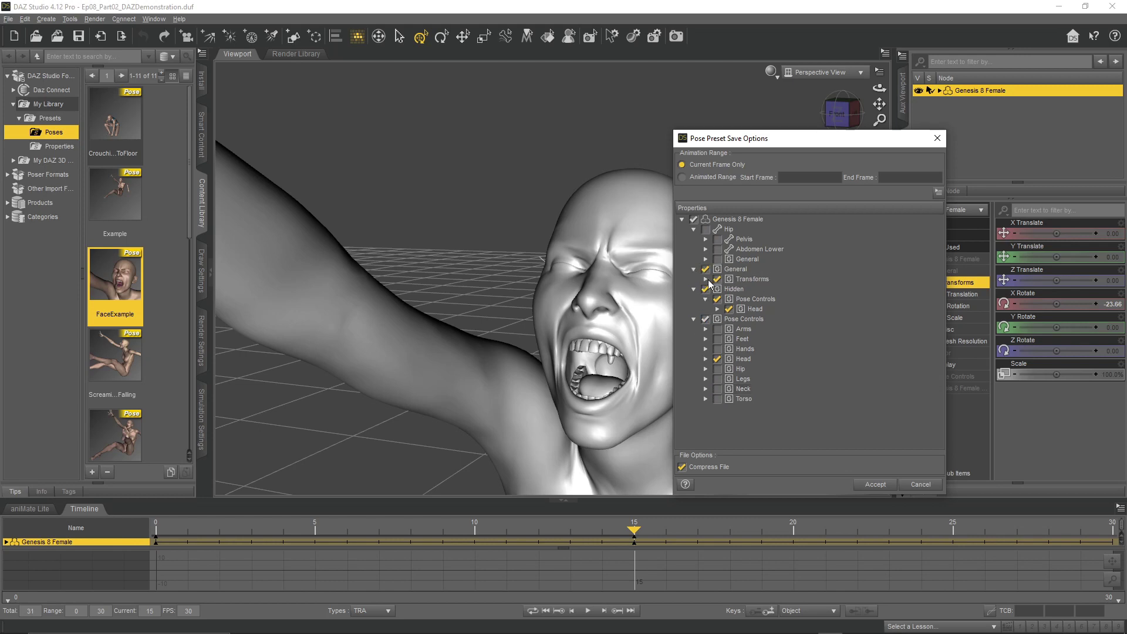
{"action": "left_click", "coordinate": [706, 279]}
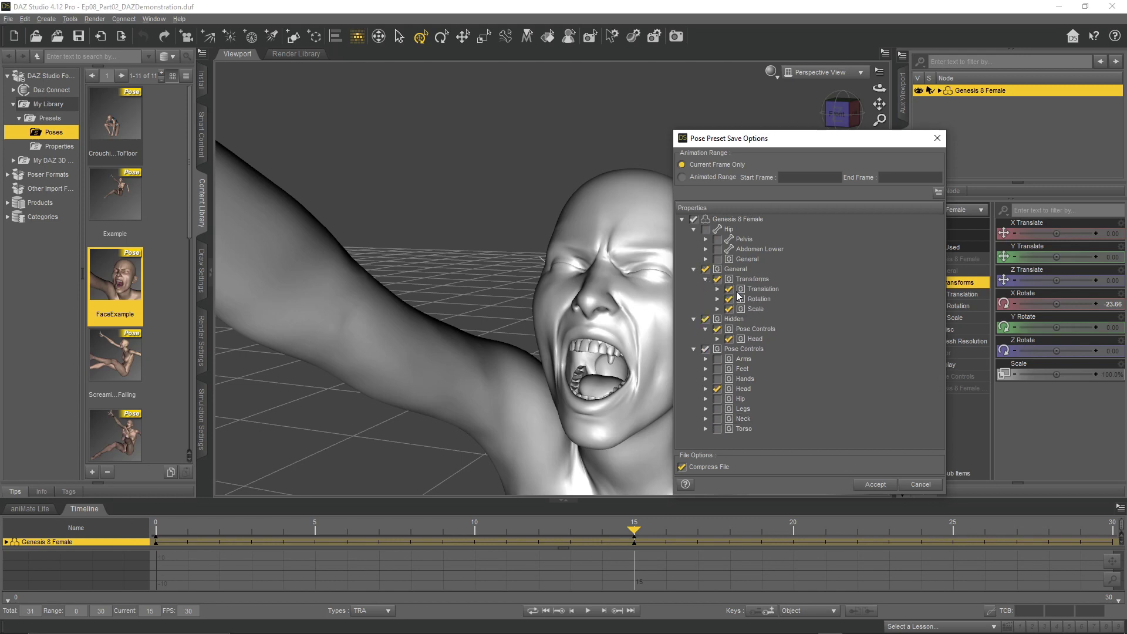
{"action": "left_click", "coordinate": [875, 484]}
- Return the timeline to frame 0 and apply the FaceExample pose preset to the figure
{"action": "left_click", "coordinate": [608, 530]}
{"action": "left_click_drag", "start_coordinate": [607, 531], "coordinate": [155, 530]}
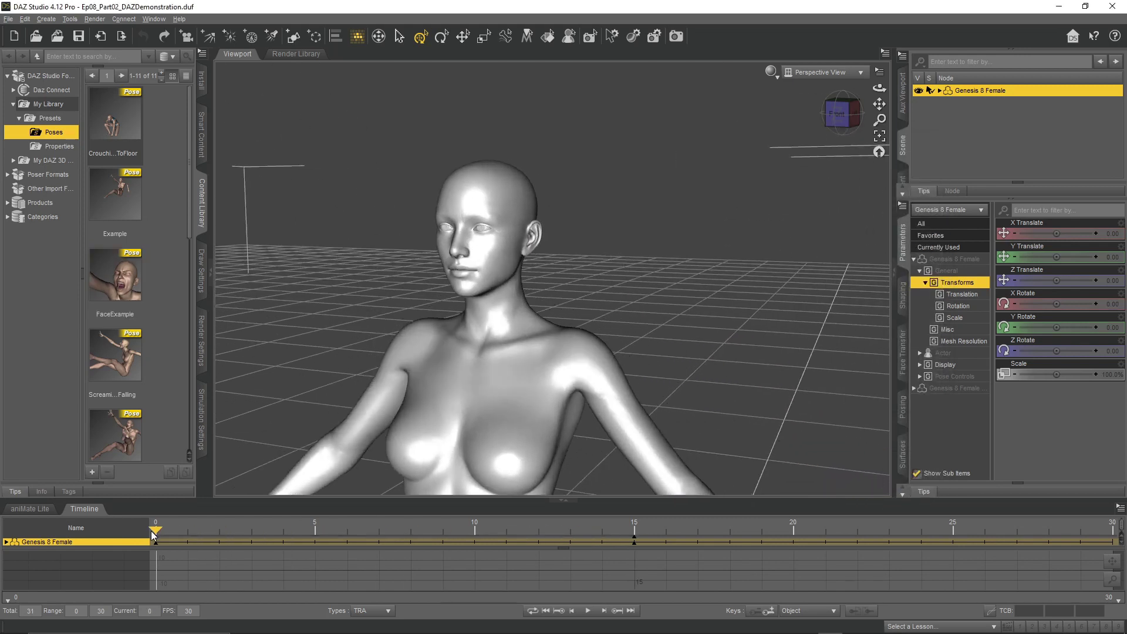
{"action": "double_click", "coordinate": [132, 296]}
{"action": "right_click_drag", "start_coordinate": [627, 328], "coordinate": [717, 301]}
- Save the scene with the facial expression at frame 0 and export its basic data again
{"action": "left_click", "coordinate": [8, 20]}
{"action": "left_click", "coordinate": [24, 82]}
{"action": "left_click", "coordinate": [4, 20]}
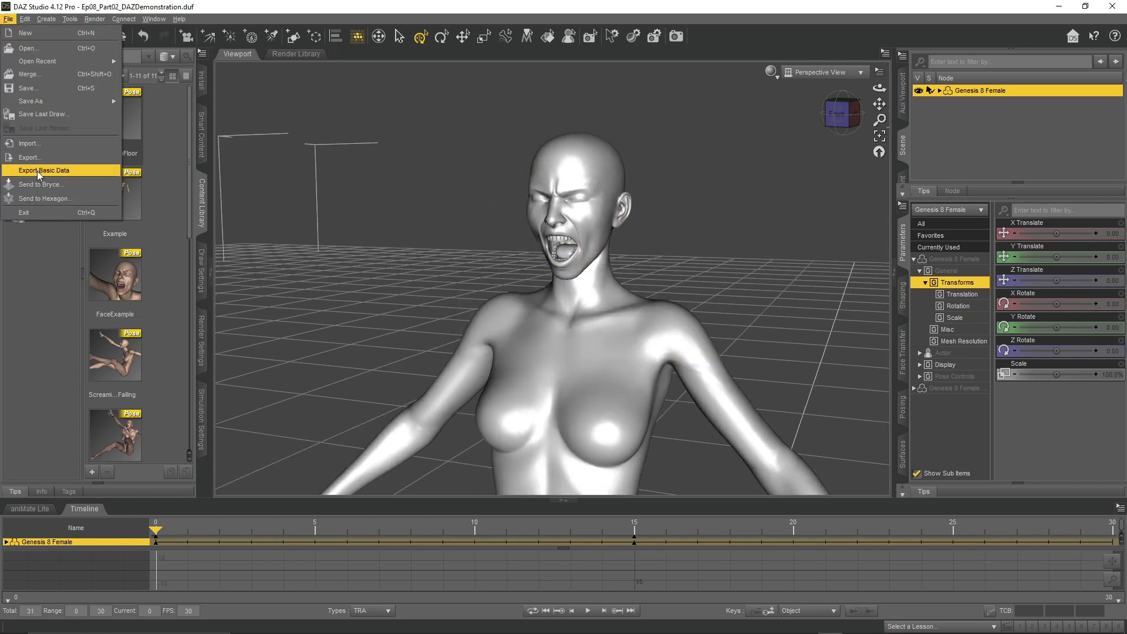
{"action": "left_click", "coordinate": [41, 174]}
{"action": "left_click", "coordinate": [927, 444]}
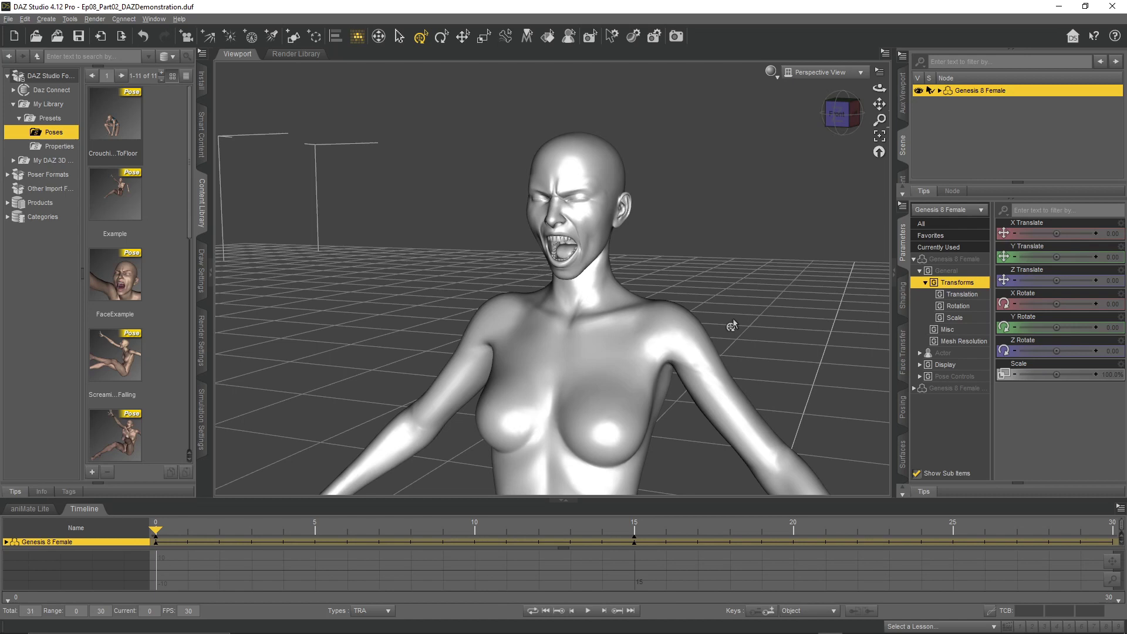
- Switch to Blender, delete the previously imported figure's collection, and import the updated DAZ file in its place
{"action": "left_click", "coordinate": [675, 624]}
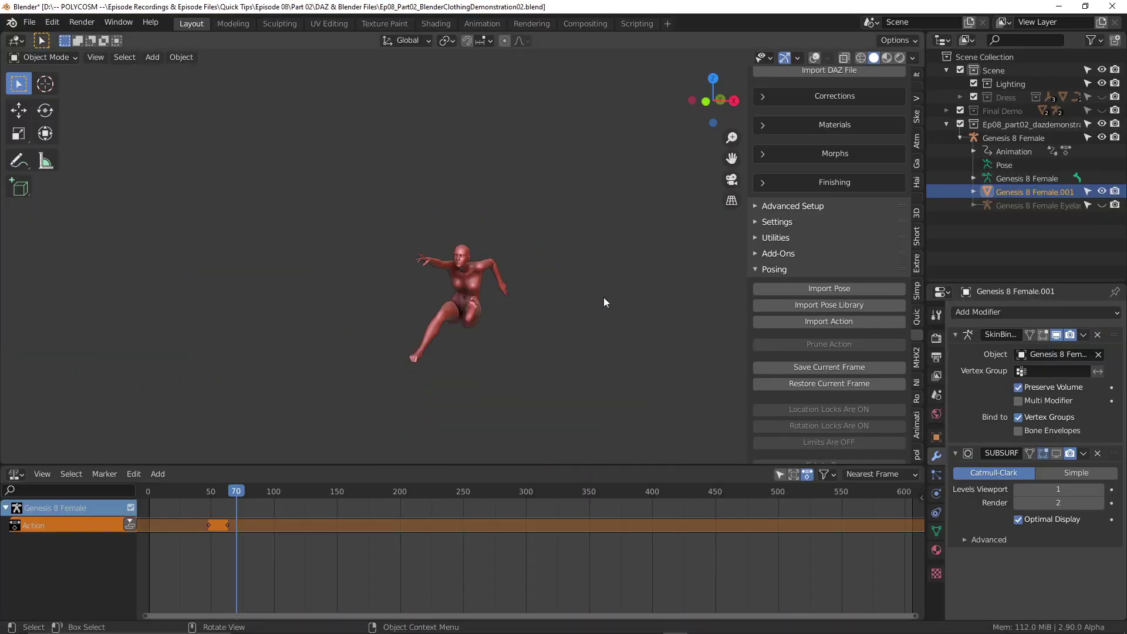
{"action": "middle_click_drag", "start_coordinate": [604, 297], "coordinate": [566, 245]}
{"action": "right_click", "coordinate": [1017, 122]}
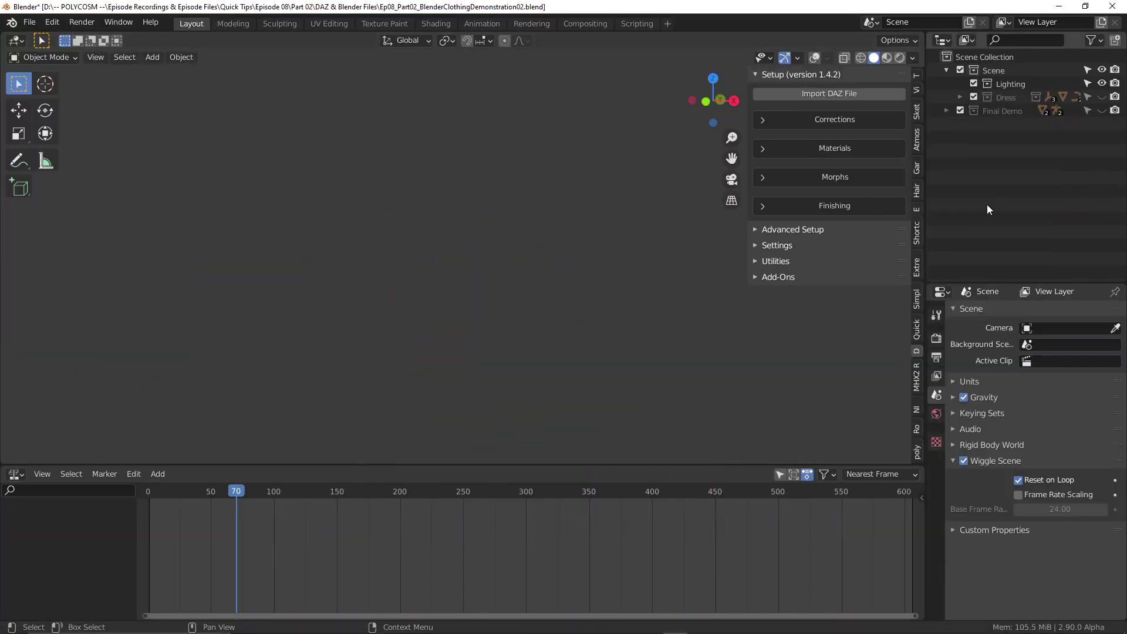
{"action": "left_click", "coordinate": [845, 92]}
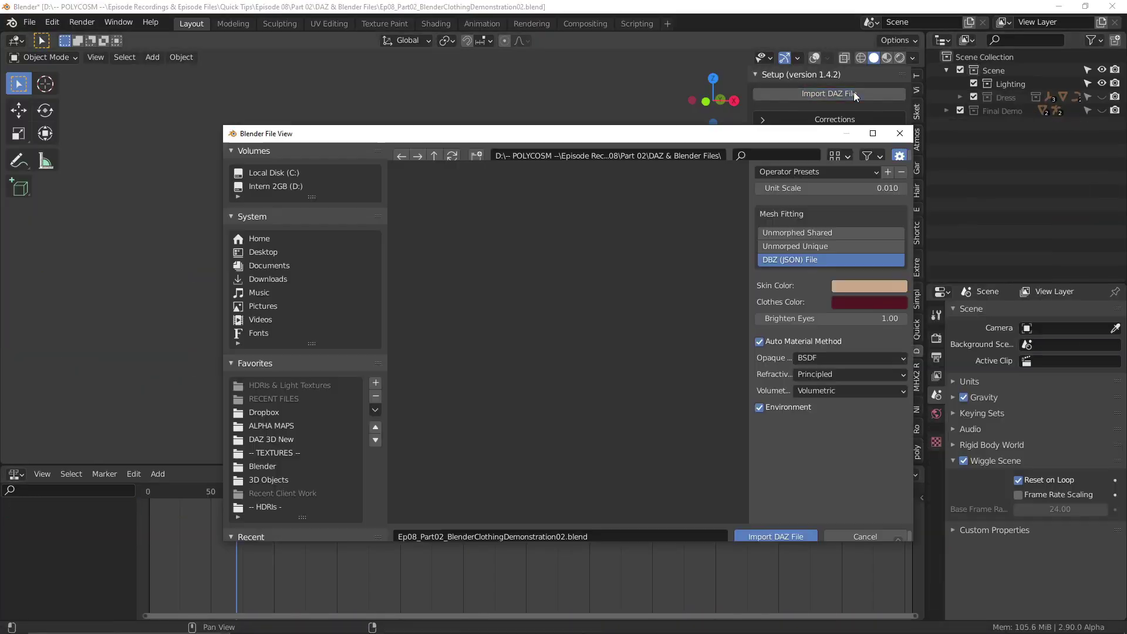
{"action": "left_click", "coordinate": [787, 528]}
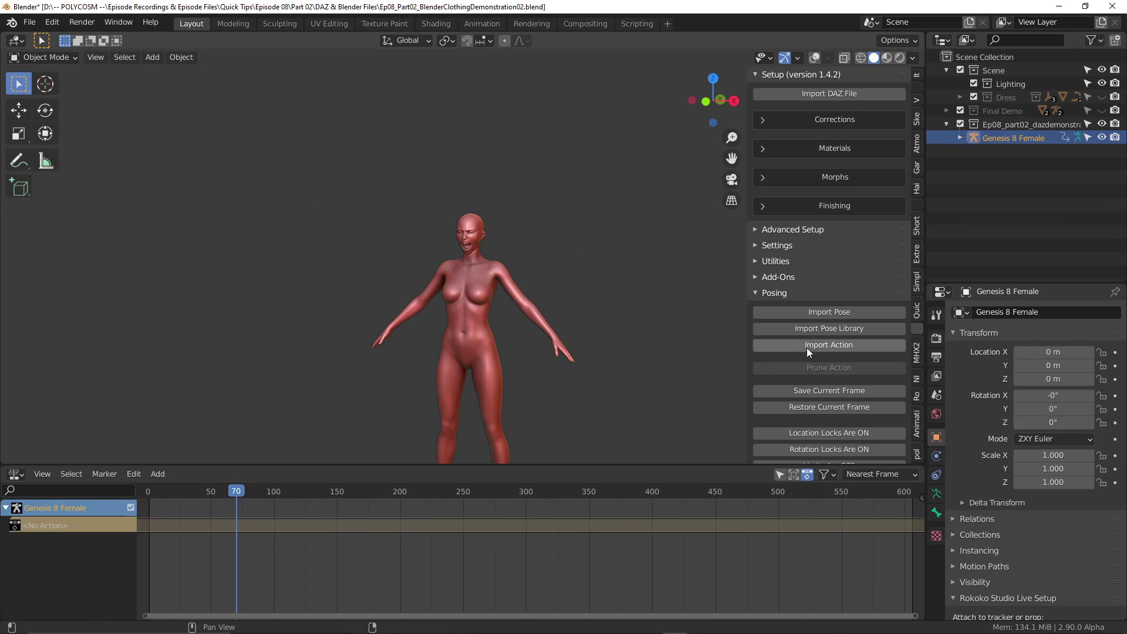
- Import the DAZ pose as an action on the Genesis 8 Female figure and scrub the timeline back before it
{"action": "left_click", "coordinate": [807, 345]}
{"action": "left_click", "coordinate": [770, 523]}
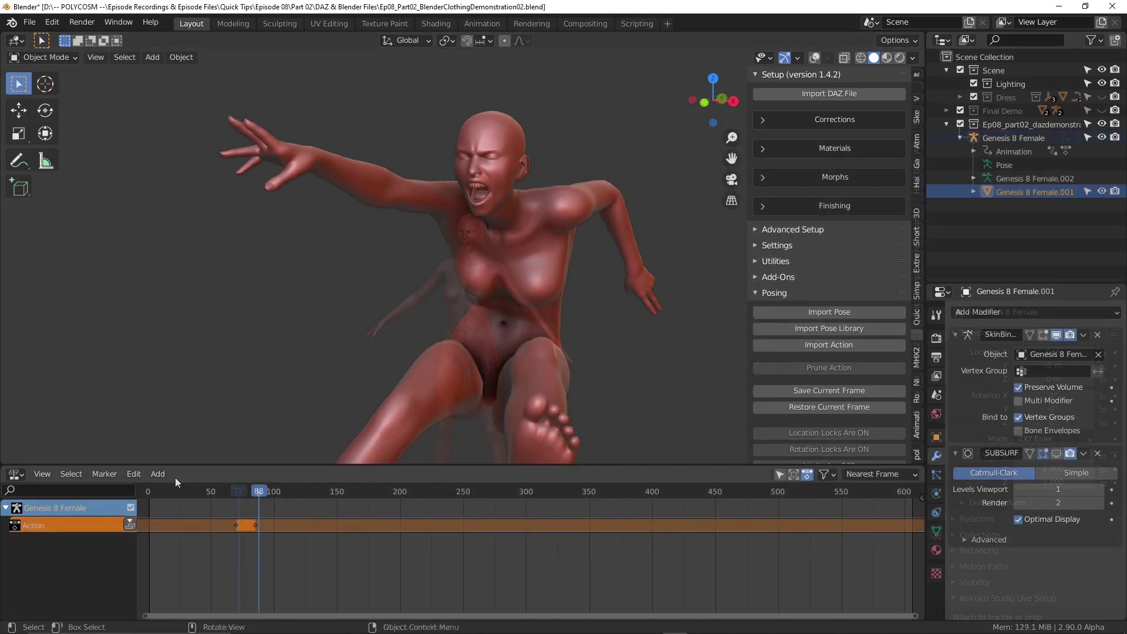
{"action": "left_click_drag", "start_coordinate": [258, 493], "coordinate": [215, 498]}
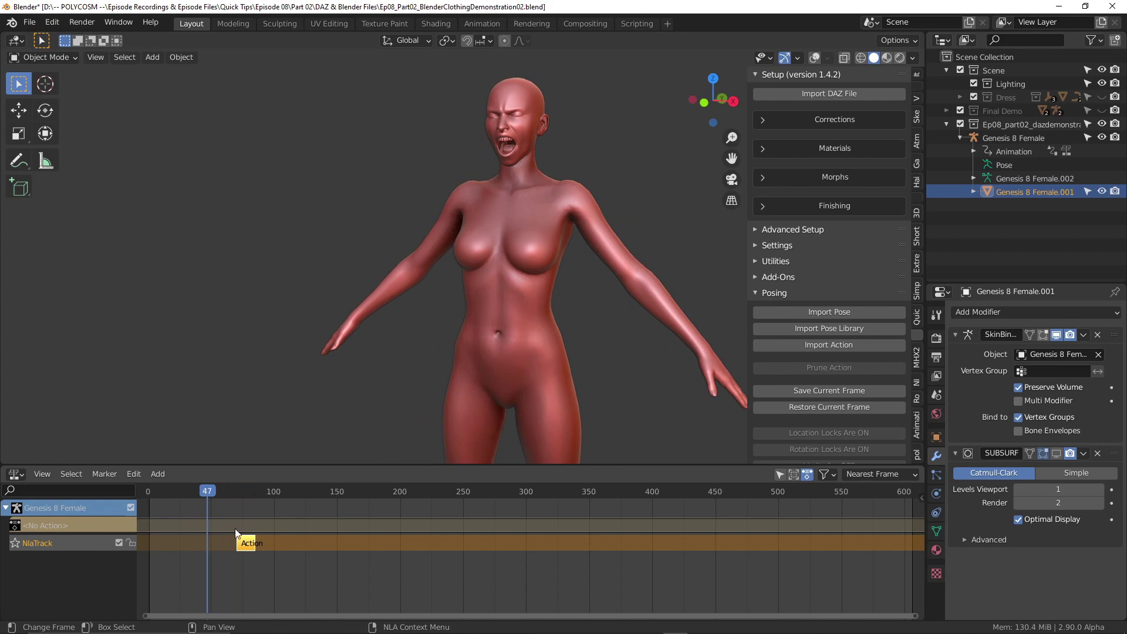
- Move the Action strip earlier on its NLA track, starting at about frame 43, and scrub the playhead before it
{"action": "left_click_drag", "start_coordinate": [242, 540], "coordinate": [207, 536]}
{"action": "left_click_drag", "start_coordinate": [185, 498], "coordinate": [144, 498]}
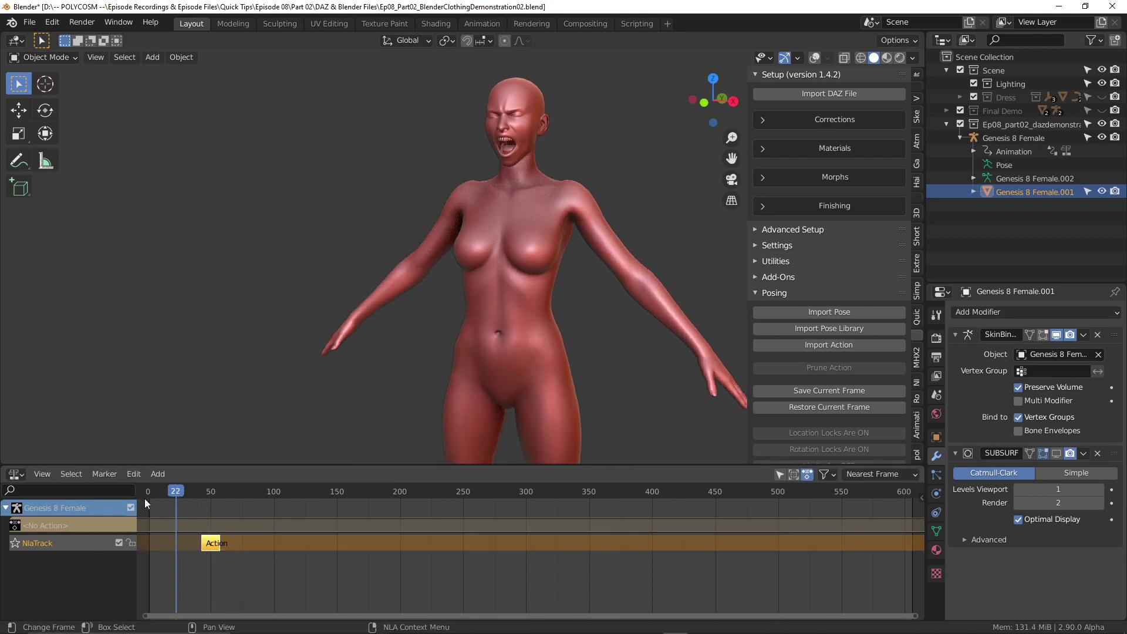
{"action": "mouse_move", "coordinate": [235, 488]}
{"action": "left_mouse_down"}
{"action": "mouse_move", "coordinate": [247, 490]}
{"action": "mouse_move", "coordinate": [195, 496]}
{"action": "mouse_move", "coordinate": [223, 491]}
{"action": "left_mouse_up"}
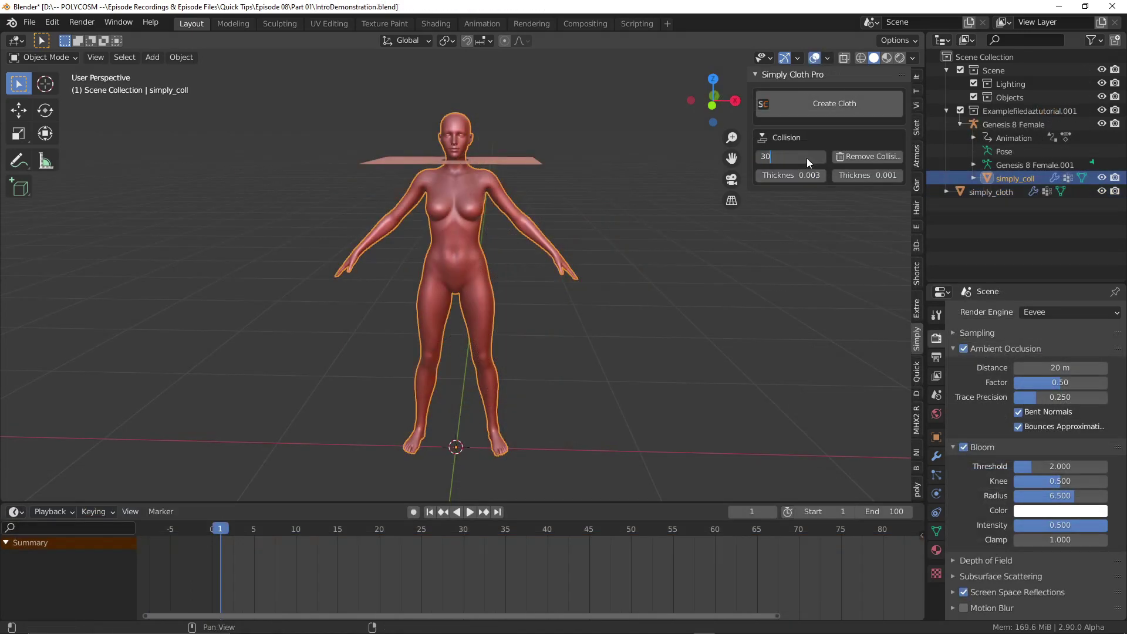
- Enter 30 in the body's collision settings and simulate simply_cloth draping over the figure with the Heavy Silk preset
{"action": "left_click", "coordinate": [806, 158]}
{"action": "left_click", "coordinate": [806, 245]}
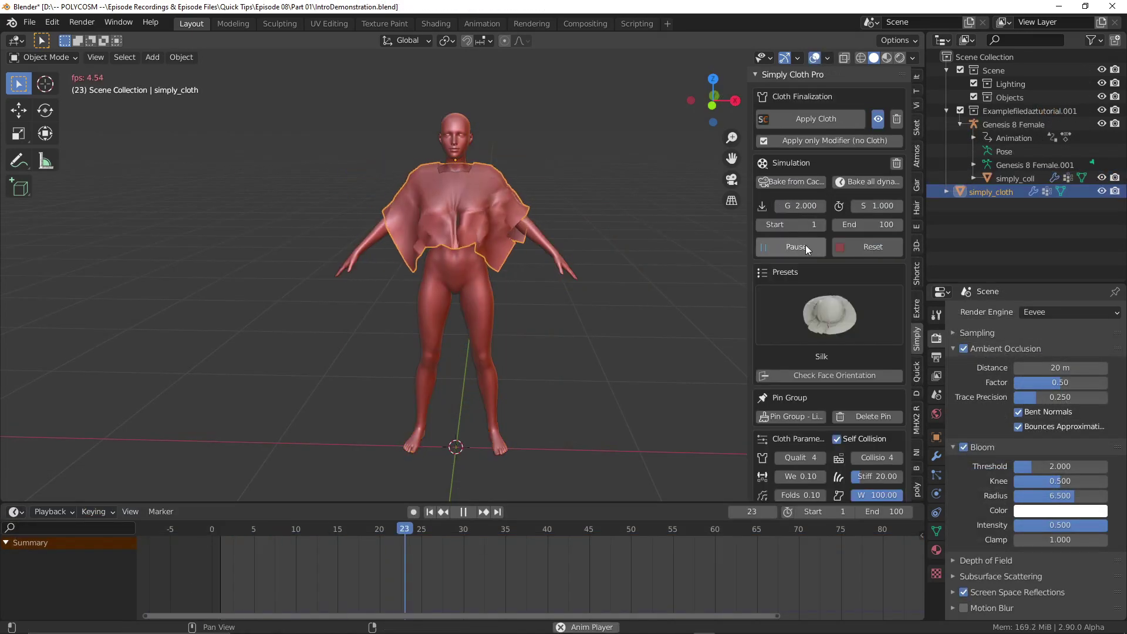
{"action": "left_click", "coordinate": [800, 346]}
{"action": "left_click", "coordinate": [674, 505]}
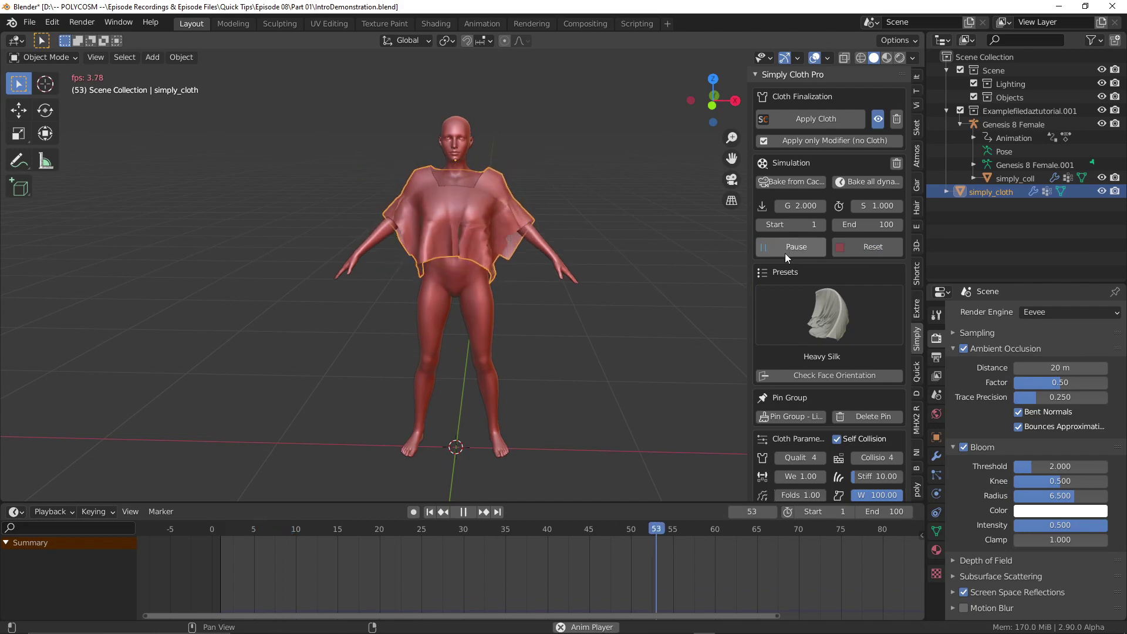
{"action": "left_click", "coordinate": [785, 253]}
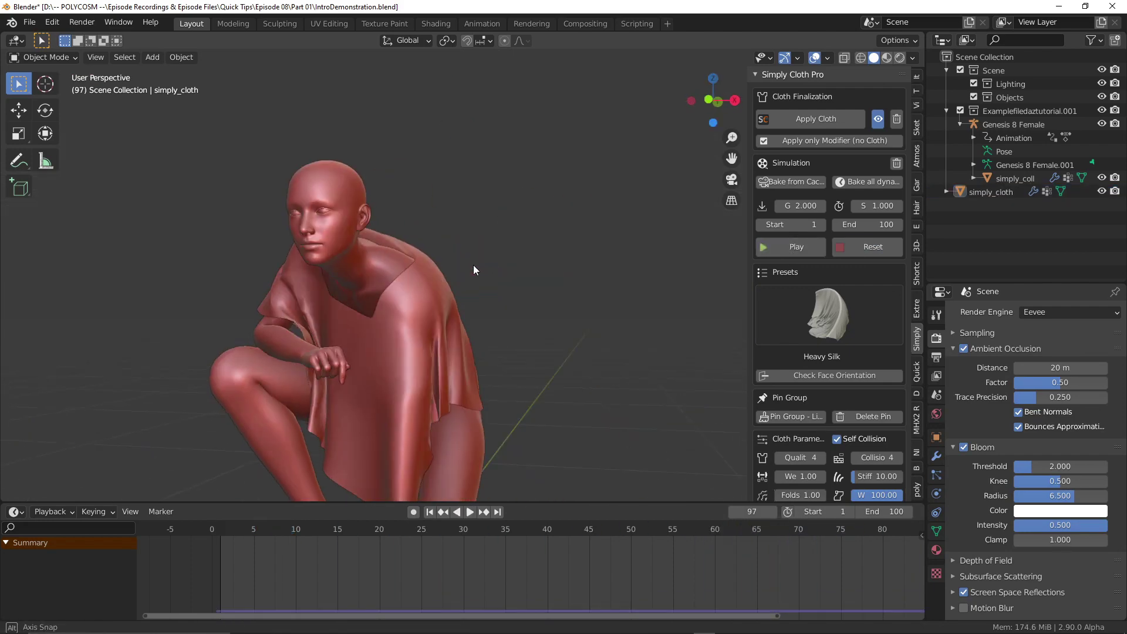
{"action": "left_click", "coordinate": [812, 251]}
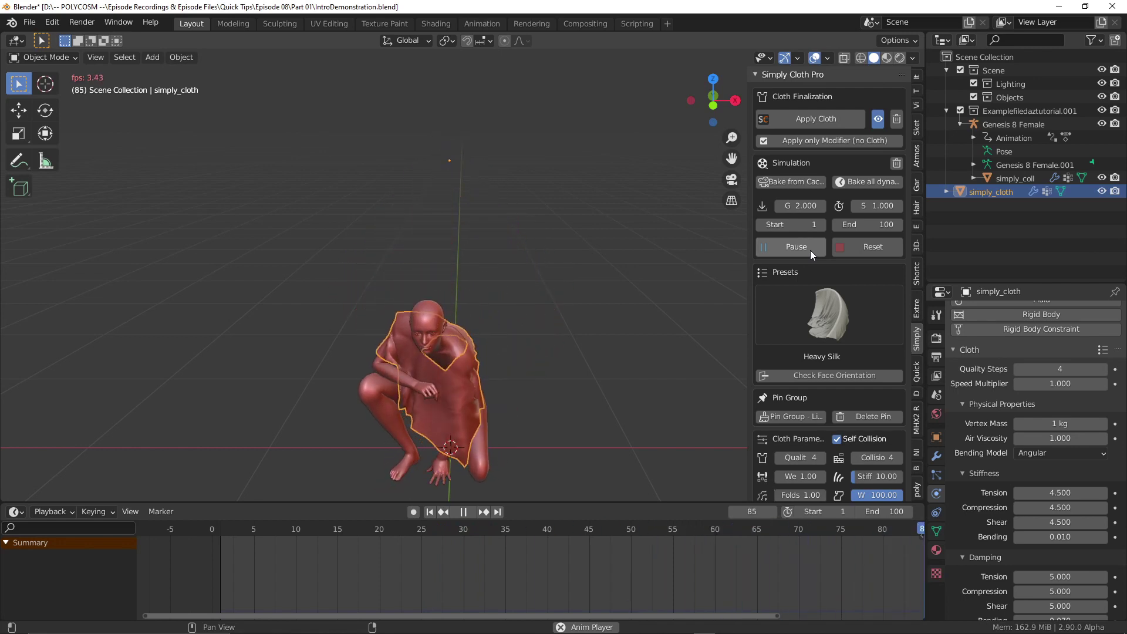
{"action": "left_click", "coordinate": [810, 250]}
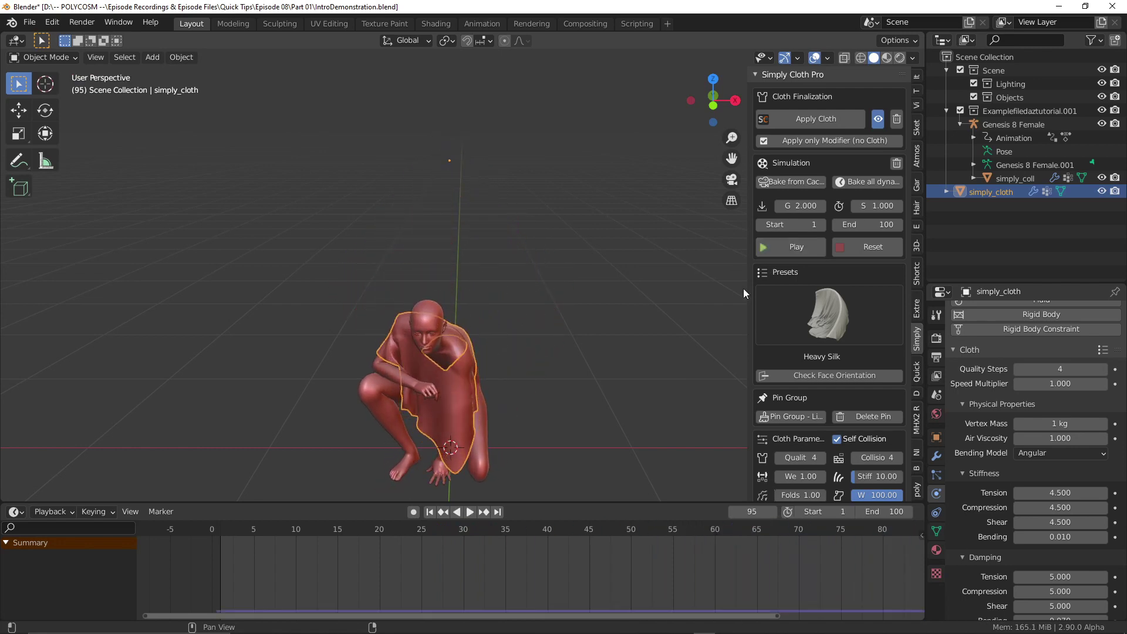
- Adjust the dress pattern curve's armhole handle to the reference drawing and subdivide the outline's long side segment
{"action": "left_click", "coordinate": [511, 362]}
{"action": "scroll", "coordinate": [512, 361], "scroll_direction": "up", "scroll_amount": 3}
{"action": "middle_click_drag", "start_coordinate": [512, 361], "coordinate": [188, 228], "text": "shift"}
{"action": "scroll", "coordinate": [562, 248], "scroll_direction": "up", "scroll_amount": 4}
{"action": "scroll", "coordinate": [613, 253], "scroll_direction": "down", "scroll_amount": 6}
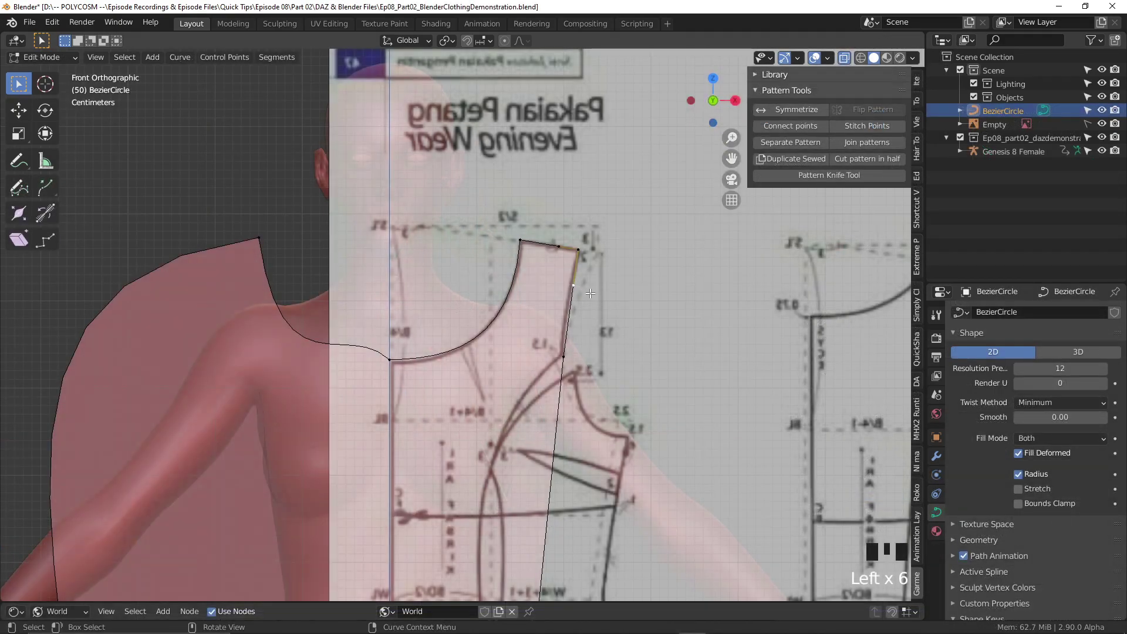
{"action": "key", "text": "g"}
{"action": "left_click", "coordinate": [576, 315]}
{"action": "scroll", "coordinate": [504, 265], "scroll_direction": "down", "scroll_amount": 8}
{"action": "middle_click_drag", "start_coordinate": [499, 263], "coordinate": [523, 89], "text": "shift"}
{"action": "right_click", "coordinate": [516, 81]}
{"action": "left_click", "coordinate": [499, 121]}
{"action": "middle_click_drag", "start_coordinate": [505, 234], "coordinate": [505, 298], "text": "shift"}
- Move the new side point and the bottom point onto the reference hemline, and symmetrize the pattern curve
{"action": "left_click", "coordinate": [503, 365]}
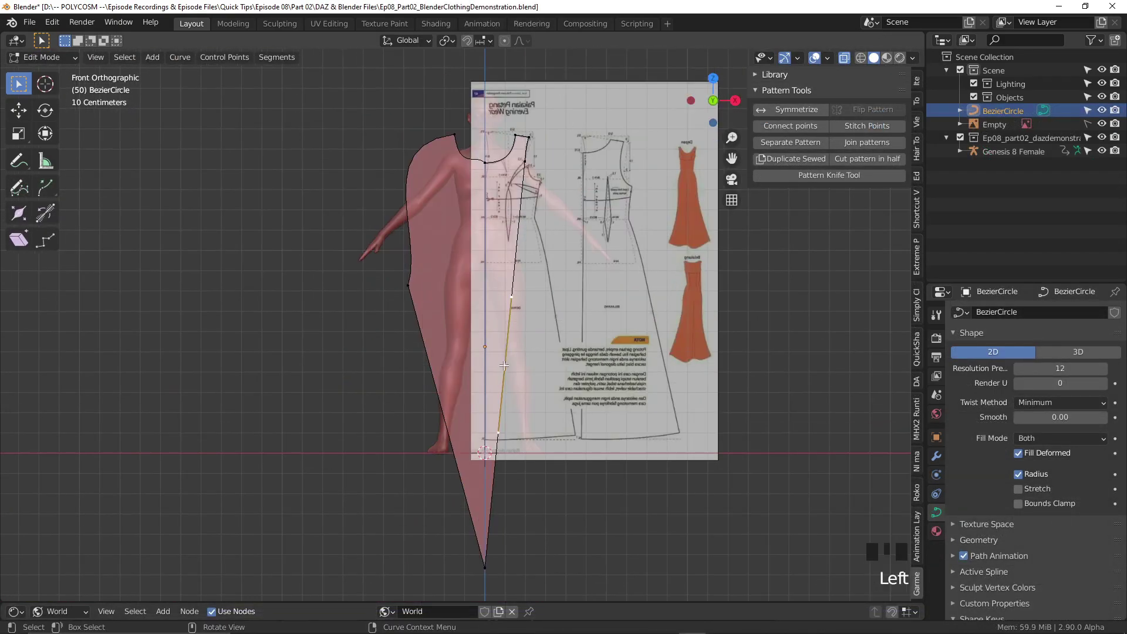
{"action": "key", "text": "g"}
{"action": "left_click", "coordinate": [576, 434]}
{"action": "left_click", "coordinate": [485, 567]}
{"action": "key", "text": "g"}
{"action": "left_click", "coordinate": [485, 443]}
{"action": "left_click", "coordinate": [791, 109]}
- Subdivide the pattern's side edge between armhole and hem, and move the added point up near the reference hip
{"action": "left_click", "coordinate": [540, 228]}
{"action": "right_click", "coordinate": [526, 110]}
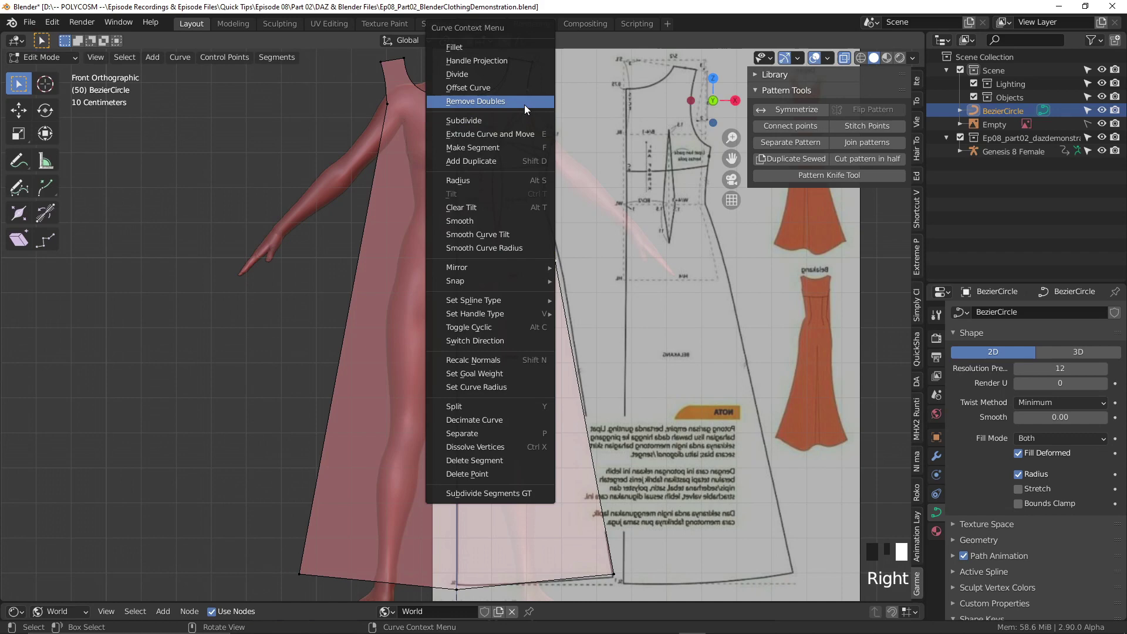
{"action": "left_click", "coordinate": [612, 572], "text": "shift"}
{"action": "right_click", "coordinate": [608, 551]}
{"action": "left_click", "coordinate": [576, 243]}
{"action": "left_click", "coordinate": [570, 339]}
{"action": "key", "text": "g"}
{"action": "left_click", "coordinate": [559, 256]}
- Shape the pattern's underarm point and armhole curve to the reference drawing by repositioning their points and handles
{"action": "left_click", "coordinate": [549, 204]}
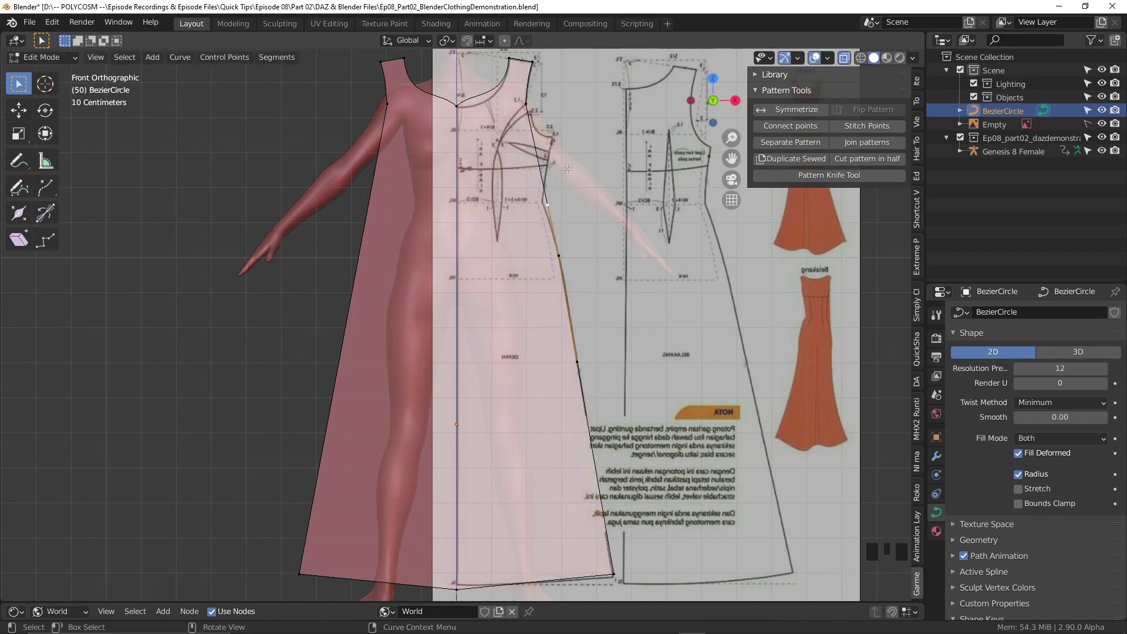
{"action": "key", "text": "g"}
{"action": "left_click", "coordinate": [565, 120]}
{"action": "left_click", "coordinate": [550, 123]}
{"action": "key", "text": "g"}
{"action": "left_click", "coordinate": [536, 93]}
{"action": "key", "text": "g"}
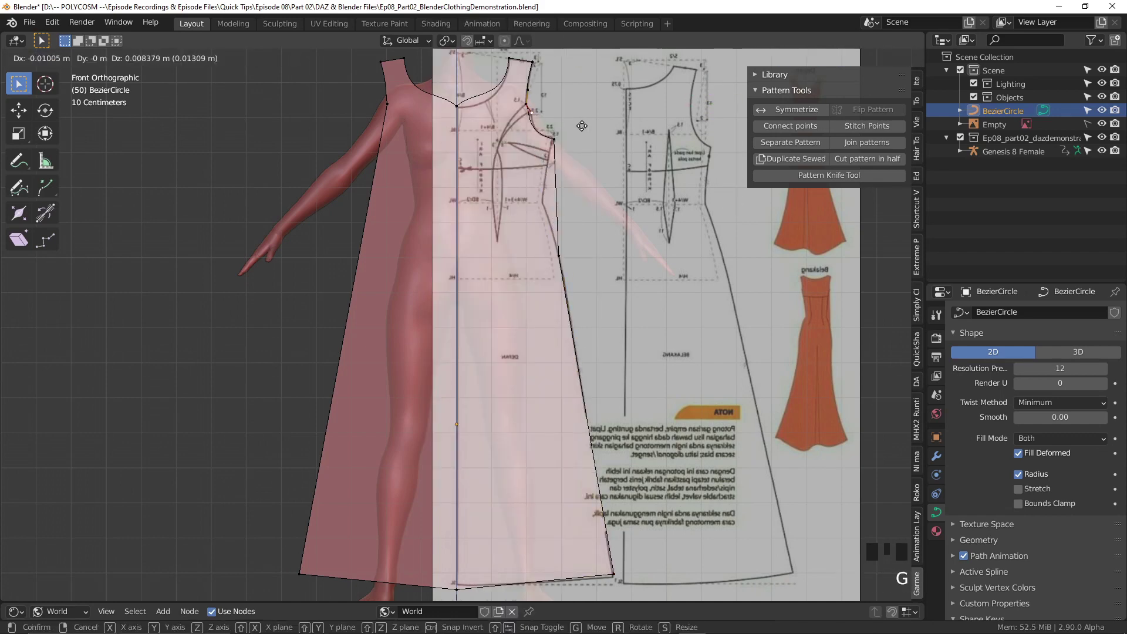
{"action": "left_click", "coordinate": [580, 118]}
{"action": "left_click", "coordinate": [534, 99]}
{"action": "key", "text": "g"}
{"action": "left_click", "coordinate": [534, 87]}
- Move the side point in to the reference waistline and adjust the outer hem corner
{"action": "left_click", "coordinate": [561, 257]}
{"action": "key", "text": "g"}
{"action": "left_click", "coordinate": [545, 202]}
{"action": "key", "text": "g"}
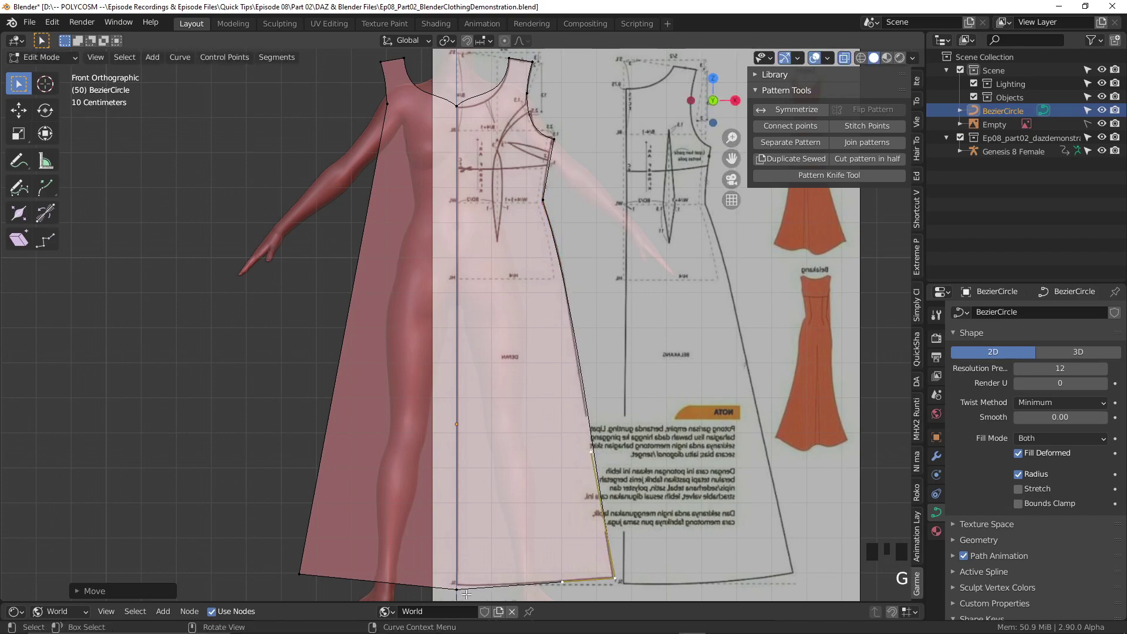
- Flatten the centre neckline point by scaling it to 0 along Z, and bend the underarm handle along the reference armhole
{"action": "middle_click_drag", "start_coordinate": [530, 141], "coordinate": [558, 382], "text": "shift"}
{"action": "scroll", "coordinate": [558, 383], "scroll_direction": "up", "scroll_amount": 1}
{"action": "scroll", "coordinate": [558, 383], "scroll_direction": "up", "scroll_amount": 1}
{"action": "left_click", "coordinate": [472, 345]}
{"action": "key", "text": "s"}
{"action": "key", "text": "z"}
{"action": "key", "text": "0"}
{"action": "key", "text": "Return"}
{"action": "left_click", "coordinate": [571, 370]}
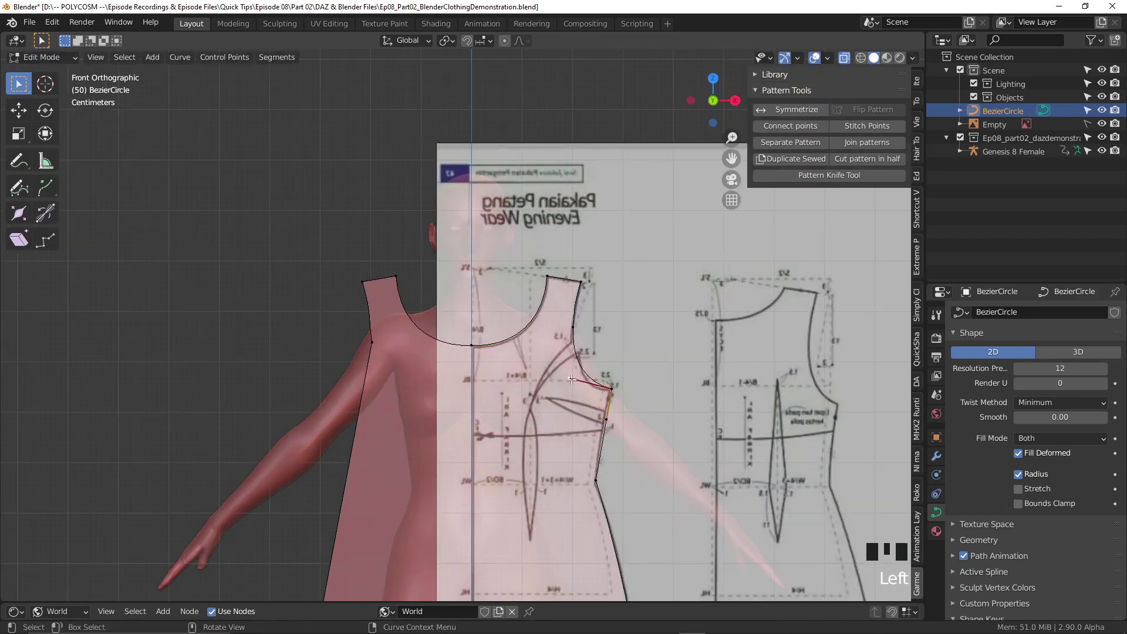
{"action": "key", "text": "g"}
{"action": "left_click", "coordinate": [570, 399]}
- Duplicate the finished pattern curve along the Y axis and rotate the copy 180° about Z
{"action": "scroll", "coordinate": [587, 399], "scroll_direction": "down", "scroll_amount": 4}
{"action": "middle_click_drag", "start_coordinate": [628, 275], "coordinate": [480, 367]}
{"action": "key", "text": "Tab"}
{"action": "key", "text": "shift+d"}
{"action": "key", "text": "y"}
{"action": "left_click", "coordinate": [517, 347]}
{"action": "middle_click_drag", "start_coordinate": [516, 329], "coordinate": [593, 317]}
{"action": "key", "text": "r"}
{"action": "key", "text": "z"}
{"action": "key", "text": "1"}
{"action": "key", "text": "8"}
{"action": "key", "text": "0"}
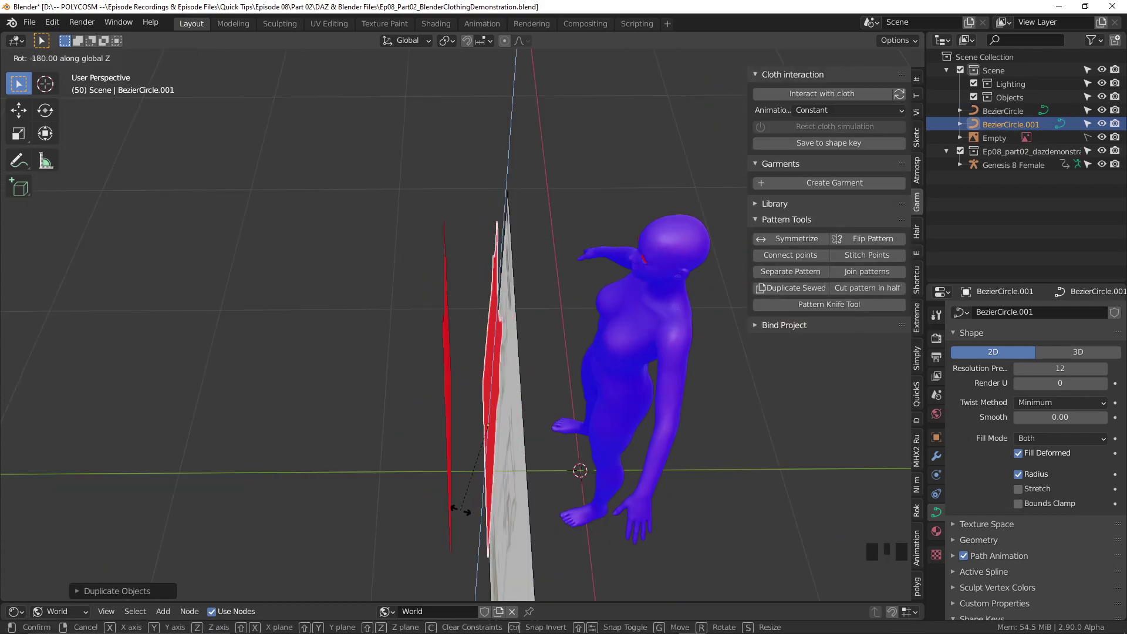
{"action": "middle_click_drag", "start_coordinate": [463, 511], "coordinate": [505, 353]}
- Hide the original BezierCircle curve, switch to the front view, and turn off the face orientation overlay
{"action": "left_click", "coordinate": [1002, 111]}
{"action": "left_click", "coordinate": [1102, 111]}
{"action": "left_click", "coordinate": [1011, 124]}
{"action": "left_click", "coordinate": [712, 108]}
{"action": "left_click", "coordinate": [827, 58]}
{"action": "left_click", "coordinate": [769, 253]}
{"action": "left_click", "coordinate": [667, 290]}
- Make the DressPattern reference image selectable and move it about -0.475 m along X to line up its back pattern
{"action": "left_click", "coordinate": [1087, 137]}
{"action": "left_click", "coordinate": [995, 138]}
{"action": "key", "text": "g"}
{"action": "key", "text": "x"}
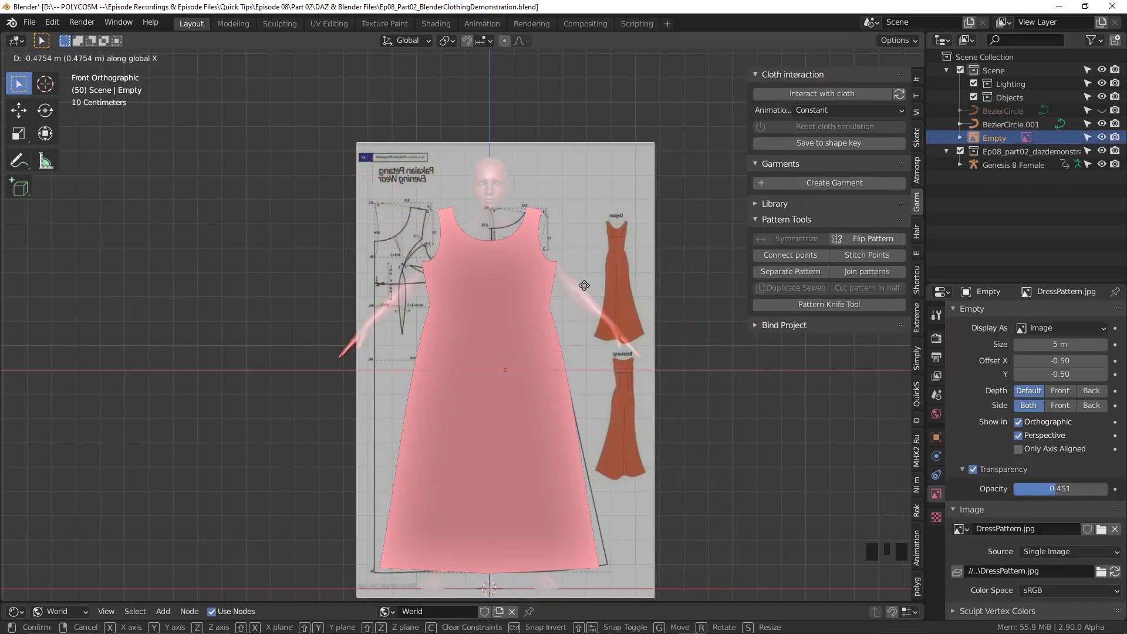
{"action": "left_click", "coordinate": [586, 285]}
- Reshape the duplicated curve's neckline to the reference back pattern in x-ray view and symmetrize the curve
{"action": "left_click", "coordinate": [536, 273]}
{"action": "key", "text": "alt+z"}
{"action": "key", "text": "Tab"}
{"action": "scroll", "coordinate": [467, 175], "scroll_direction": "up", "scroll_amount": 2}
{"action": "left_click", "coordinate": [574, 226]}
{"action": "key", "text": "g"}
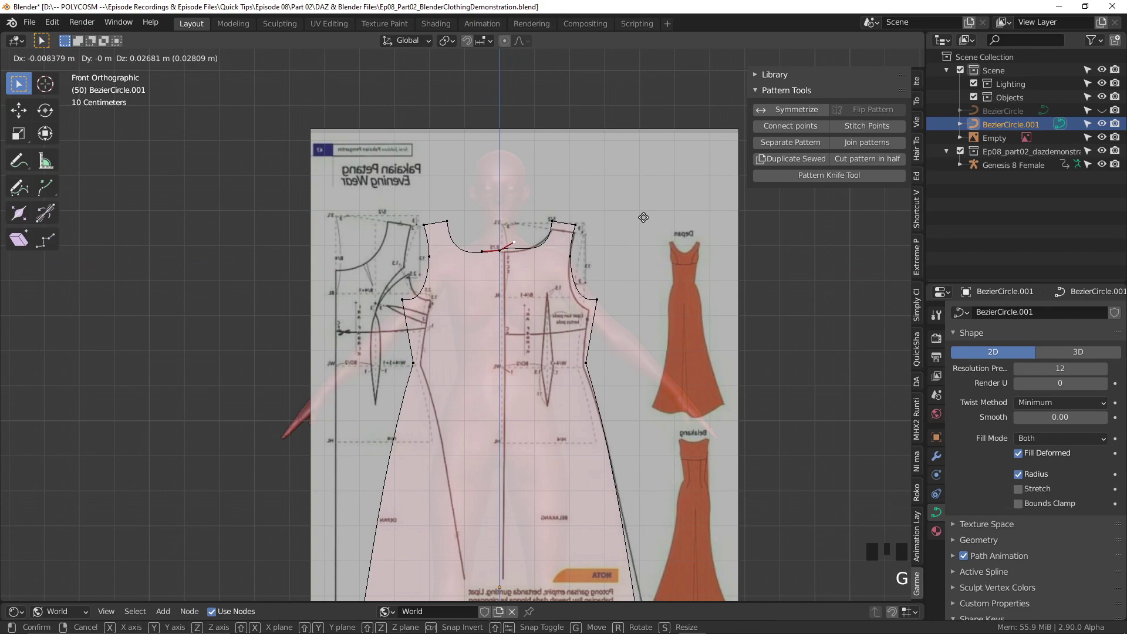
{"action": "left_click", "coordinate": [552, 221]}
{"action": "key", "text": "v"}
{"action": "left_click", "coordinate": [510, 253]}
{"action": "left_click", "coordinate": [796, 109]}
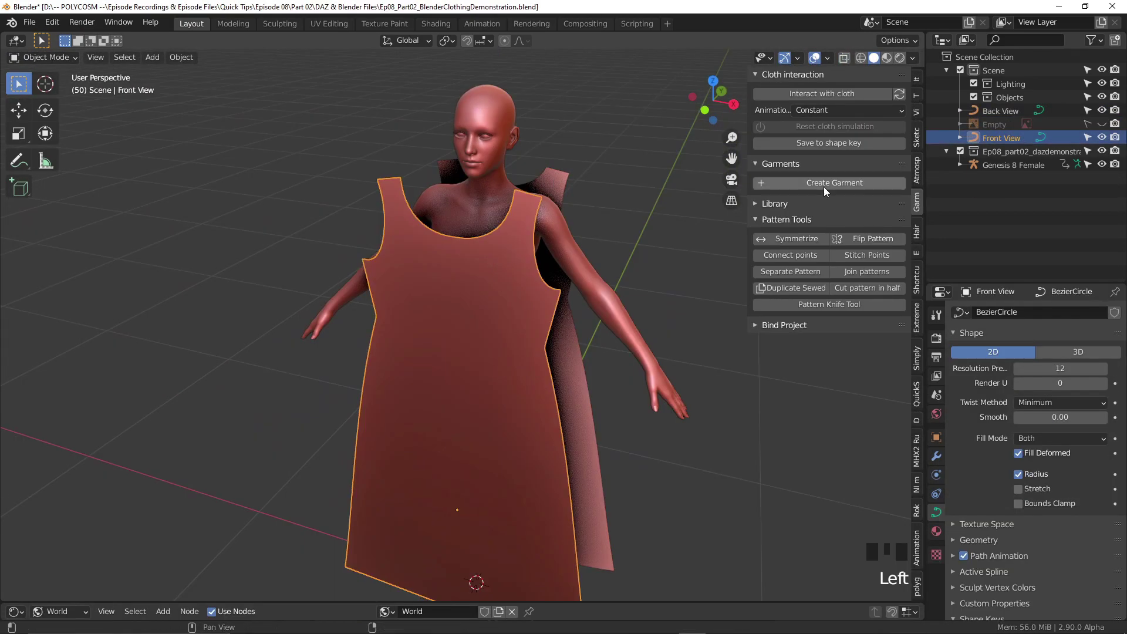
- Create a new garment and name it Dress
{"action": "left_click", "coordinate": [823, 187]}
{"action": "left_click", "coordinate": [824, 186]}
{"action": "type", "text": "Dress"}
{"action": "key", "text": "Return"}
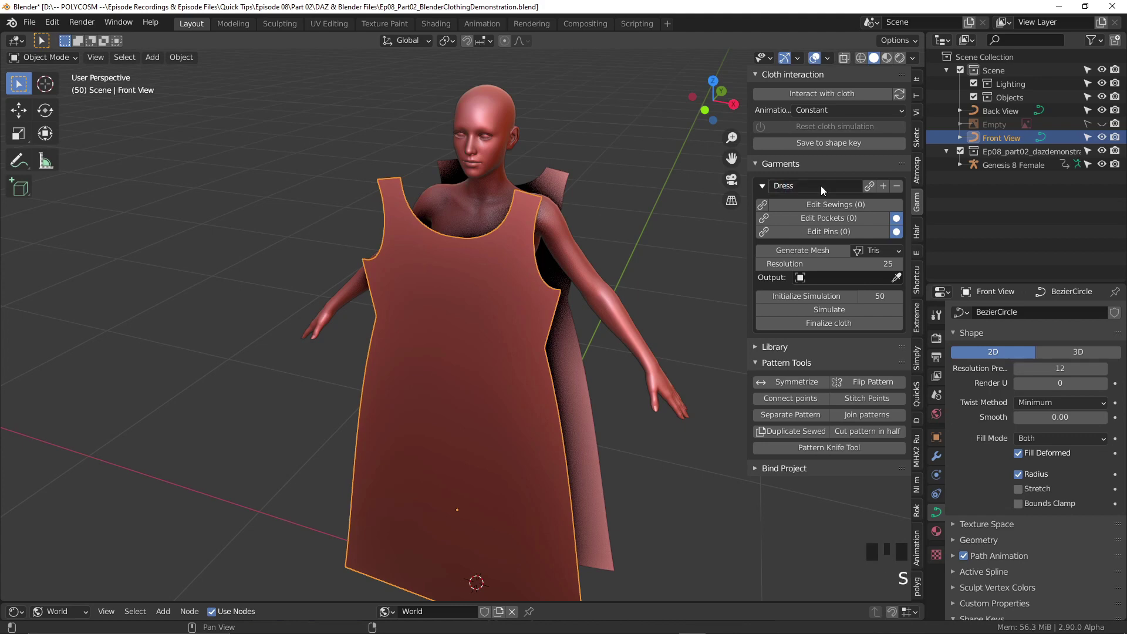
- Start editing the Dress garment's sewings and sew the front and back shoulder edges together on both sides
{"action": "middle_click_drag", "start_coordinate": [675, 200], "coordinate": [646, 246], "text": "shift"}
{"action": "left_click", "coordinate": [830, 203]}
{"action": "left_click", "coordinate": [579, 188]}
{"action": "left_click", "coordinate": [578, 189]}
{"action": "left_click", "coordinate": [582, 186]}
{"action": "left_click", "coordinate": [586, 309]}
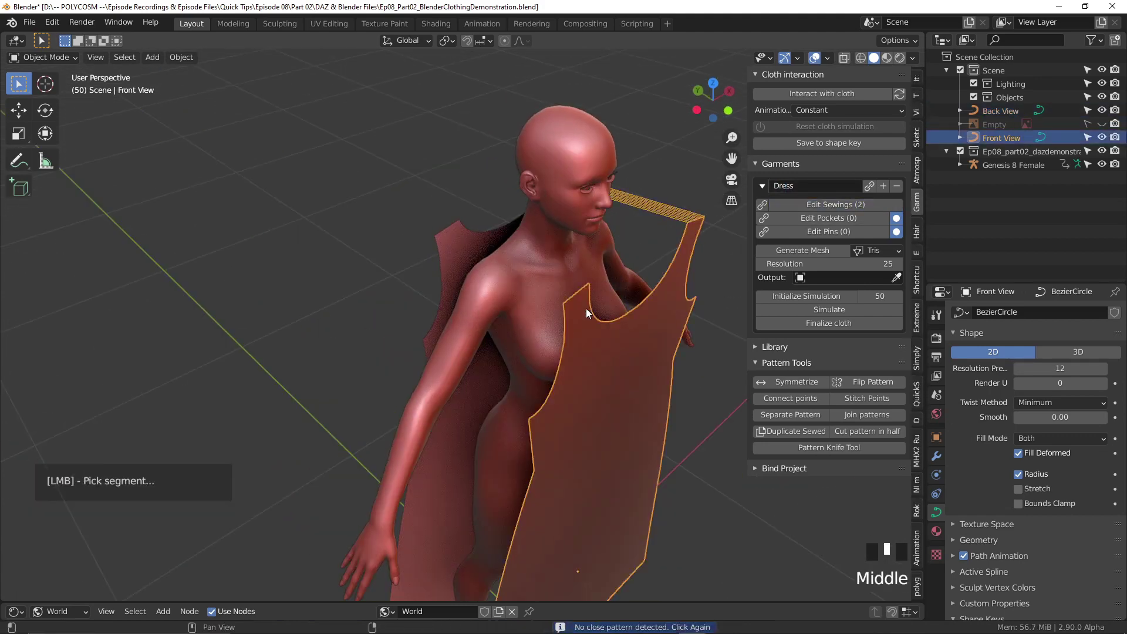
{"action": "left_click", "coordinate": [495, 248]}
{"action": "left_click", "coordinate": [470, 235]}
- Sew the front and back patterns together along the upper and lower side edges on the first side
{"action": "middle_click_drag", "start_coordinate": [470, 235], "coordinate": [616, 307]}
{"action": "left_click", "coordinate": [575, 312]}
{"action": "left_click", "coordinate": [573, 308]}
{"action": "left_click", "coordinate": [474, 308]}
{"action": "middle_click_drag", "start_coordinate": [473, 308], "coordinate": [665, 333]}
{"action": "left_click", "coordinate": [551, 309]}
{"action": "left_click", "coordinate": [640, 325]}
{"action": "left_click", "coordinate": [666, 333]}
{"action": "left_click", "coordinate": [496, 350]}
{"action": "left_click", "coordinate": [500, 347]}
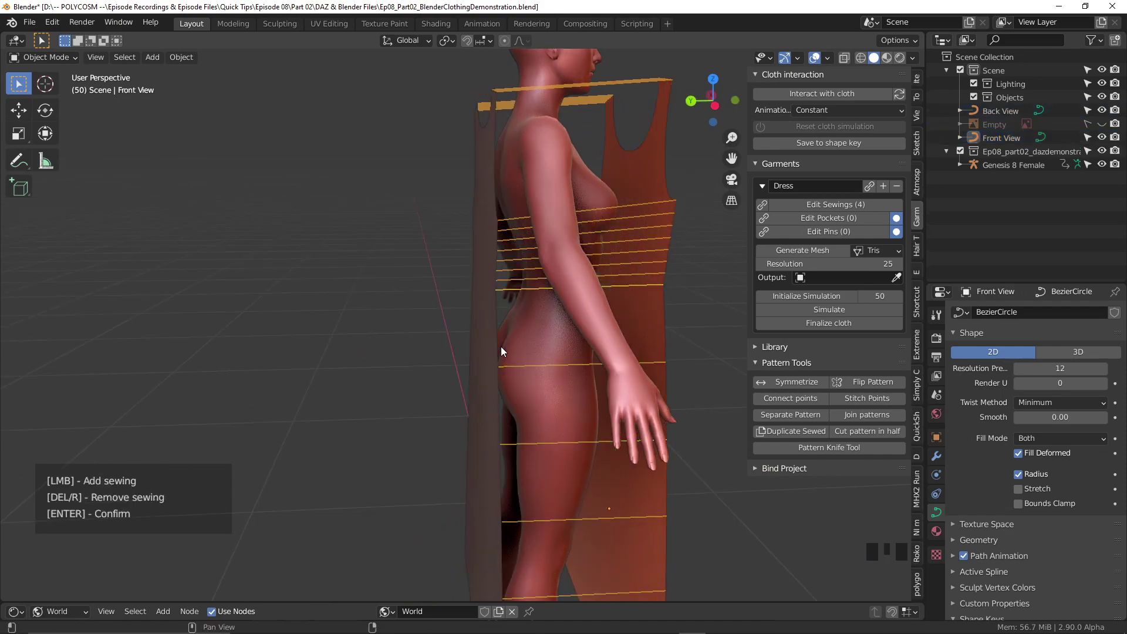
- Sew the upper and lower side edges of the front and back patterns together on the opposite side
{"action": "middle_click_drag", "start_coordinate": [502, 347], "coordinate": [559, 305]}
{"action": "middle_click_drag", "start_coordinate": [559, 305], "coordinate": [505, 302], "text": "shift"}
{"action": "middle_click_drag", "start_coordinate": [505, 302], "coordinate": [425, 297]}
{"action": "left_click", "coordinate": [427, 296]}
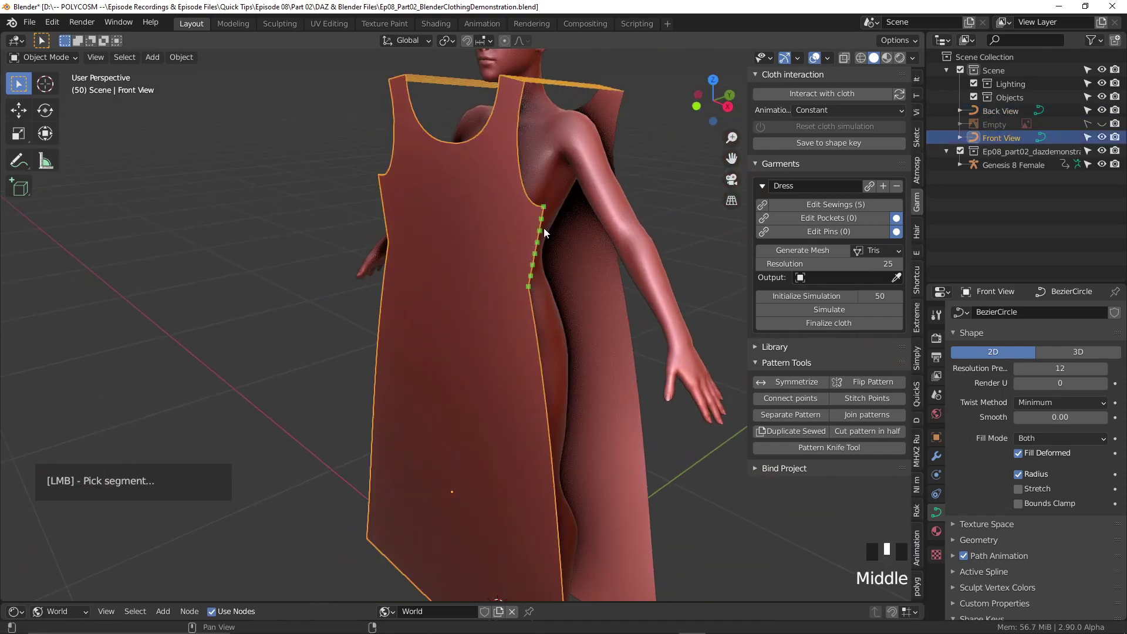
{"action": "middle_click_drag", "start_coordinate": [542, 229], "coordinate": [483, 242]}
{"action": "left_click", "coordinate": [633, 226]}
{"action": "left_click", "coordinate": [635, 226]}
{"action": "left_click", "coordinate": [472, 410]}
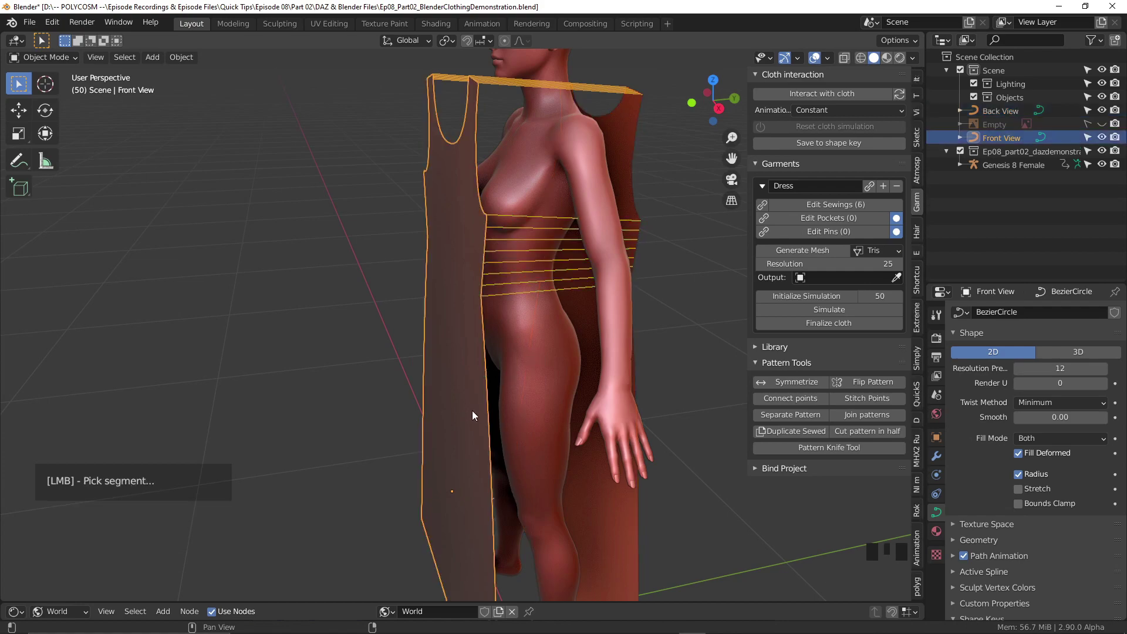
{"action": "left_click", "coordinate": [629, 495]}
{"action": "left_click", "coordinate": [629, 494]}
{"action": "middle_click_drag", "start_coordinate": [629, 475], "coordinate": [675, 411]}
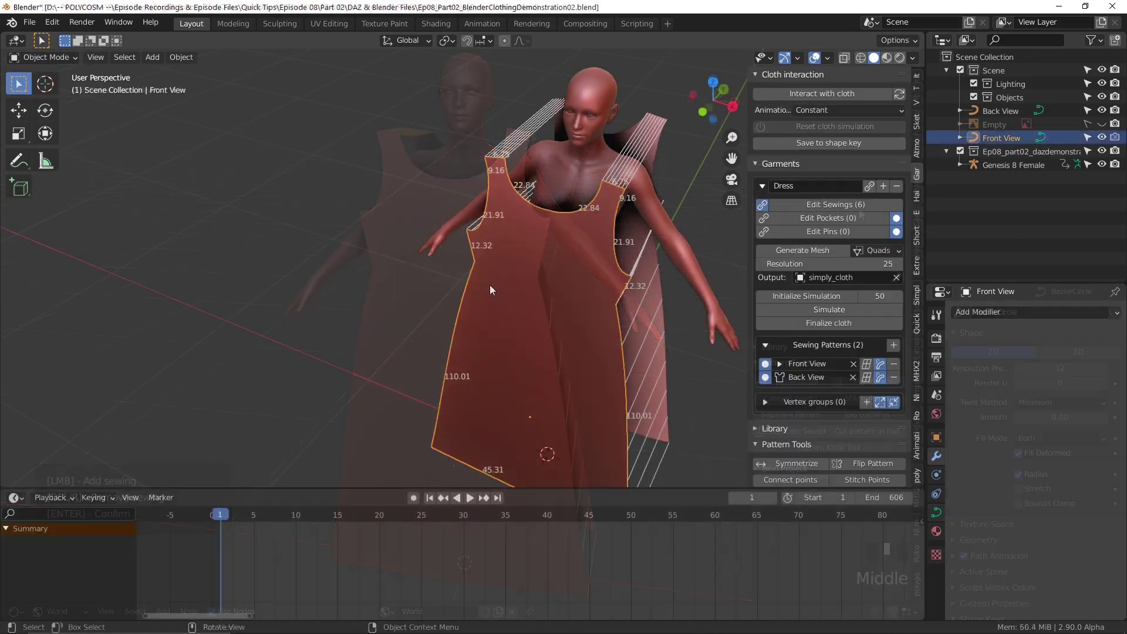
- Generate the Dress garment mesh and hide the Back View and Front View pattern curves
{"action": "middle_click_drag", "start_coordinate": [490, 285], "coordinate": [484, 211]}
{"action": "left_click", "coordinate": [807, 249]}
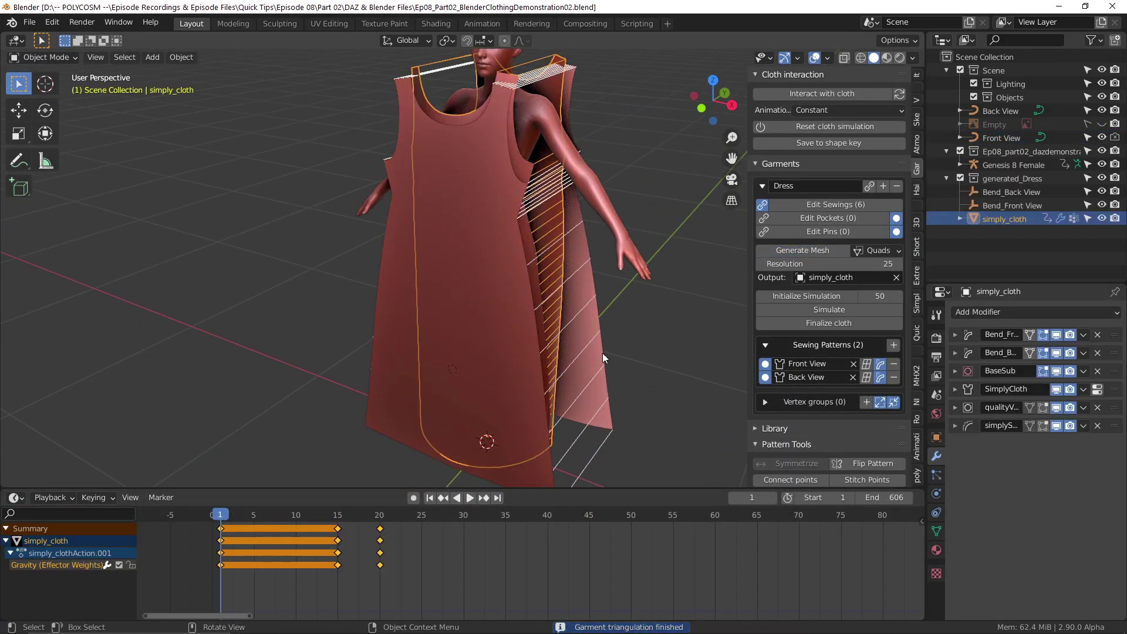
{"action": "middle_click_drag", "start_coordinate": [557, 352], "coordinate": [529, 367]}
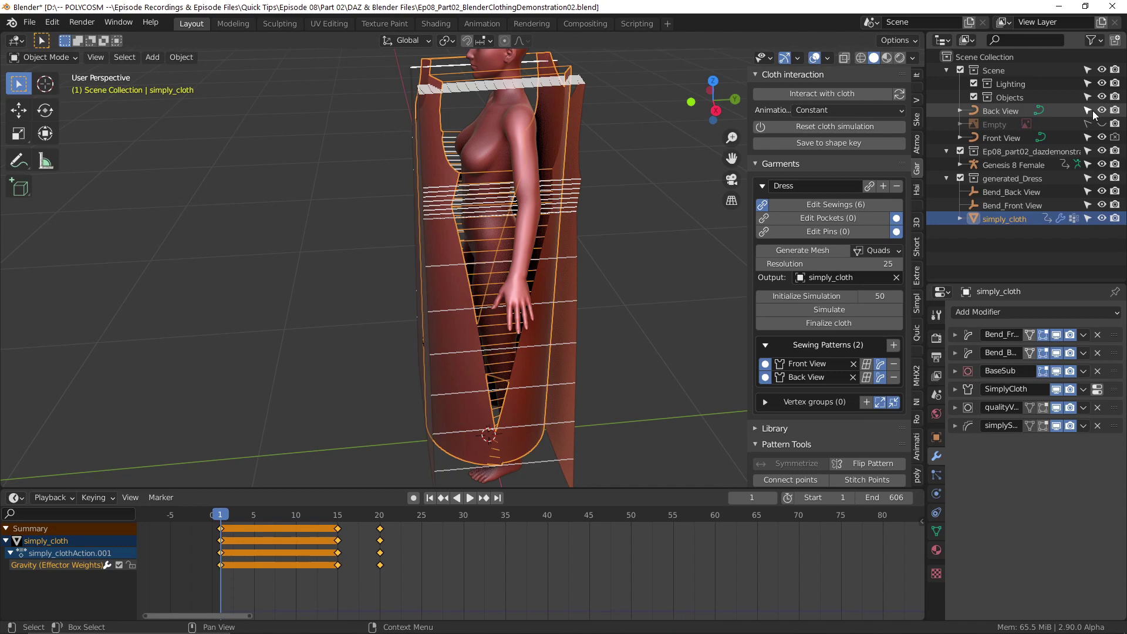
{"action": "left_click_drag", "start_coordinate": [1101, 111], "coordinate": [1102, 138]}
- Remove the BaseSub modifier from simply_cloth and set the bend angles of its front and back Bend modifiers to 125°
{"action": "left_click", "coordinate": [1098, 372]}
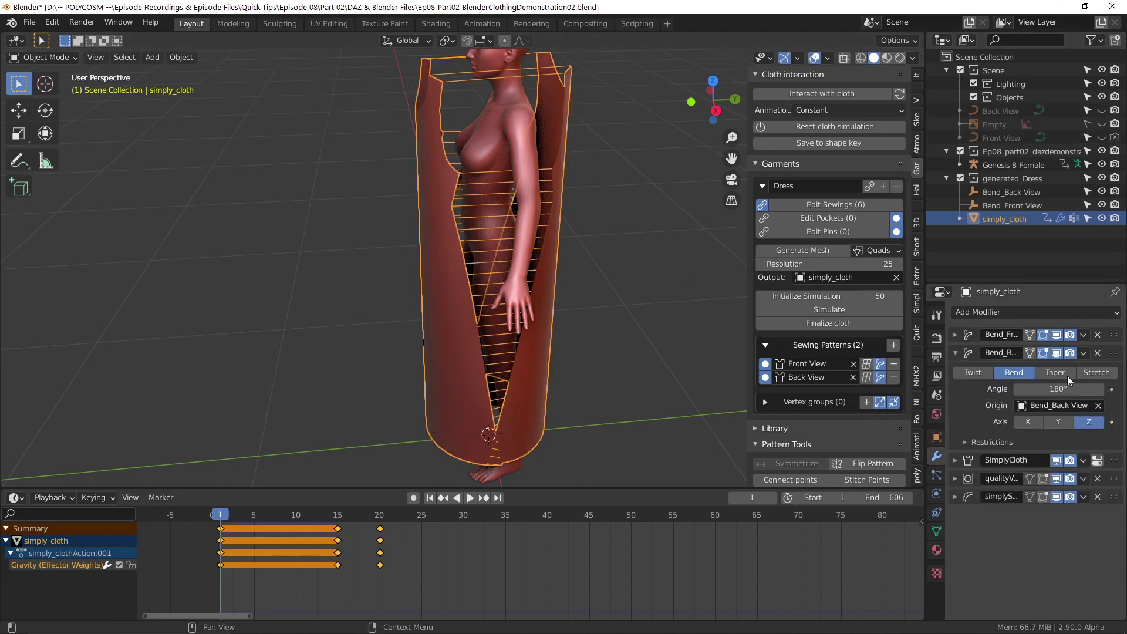
{"action": "left_click_drag", "start_coordinate": [1077, 386], "coordinate": [1060, 386]}
{"action": "left_click", "coordinate": [955, 335]}
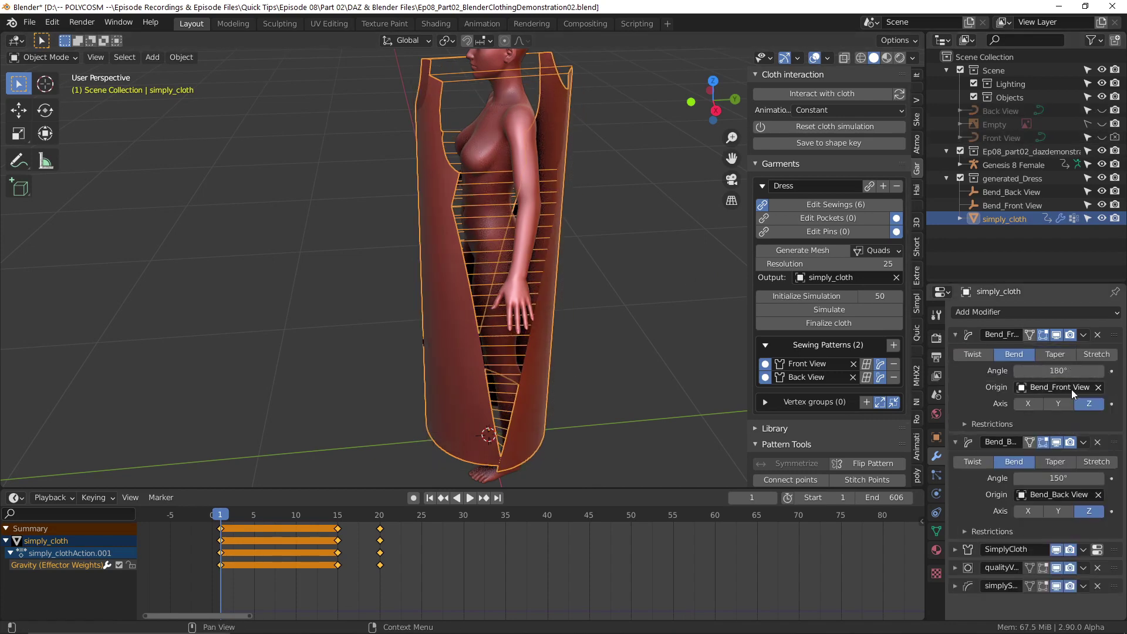
{"action": "key", "text": "Return"}
{"action": "key", "text": "Return"}
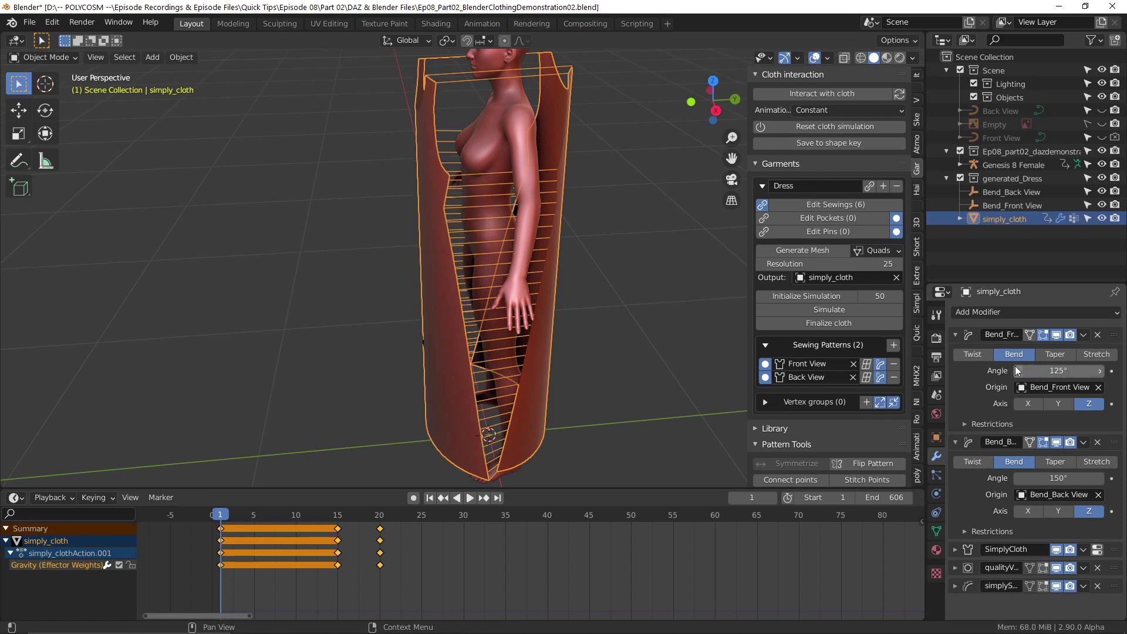
{"action": "key", "text": "Return"}
{"action": "left_click", "coordinate": [1082, 479]}
{"action": "type", "text": "125"}
{"action": "key", "text": "Return"}
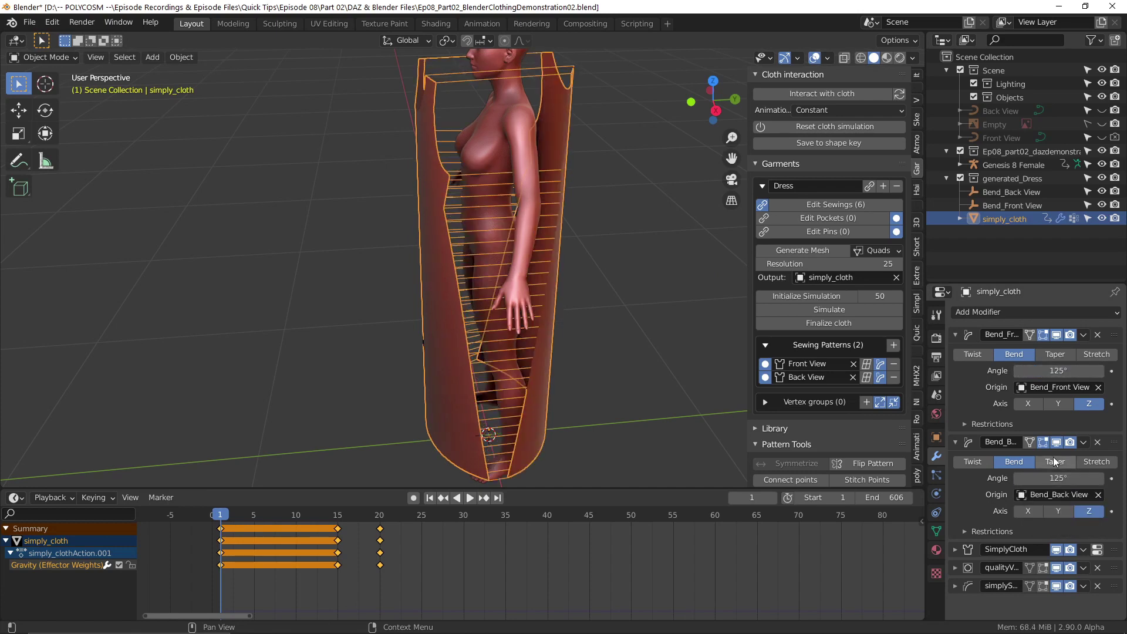
{"action": "middle_click_drag", "start_coordinate": [581, 406], "coordinate": [634, 395]}
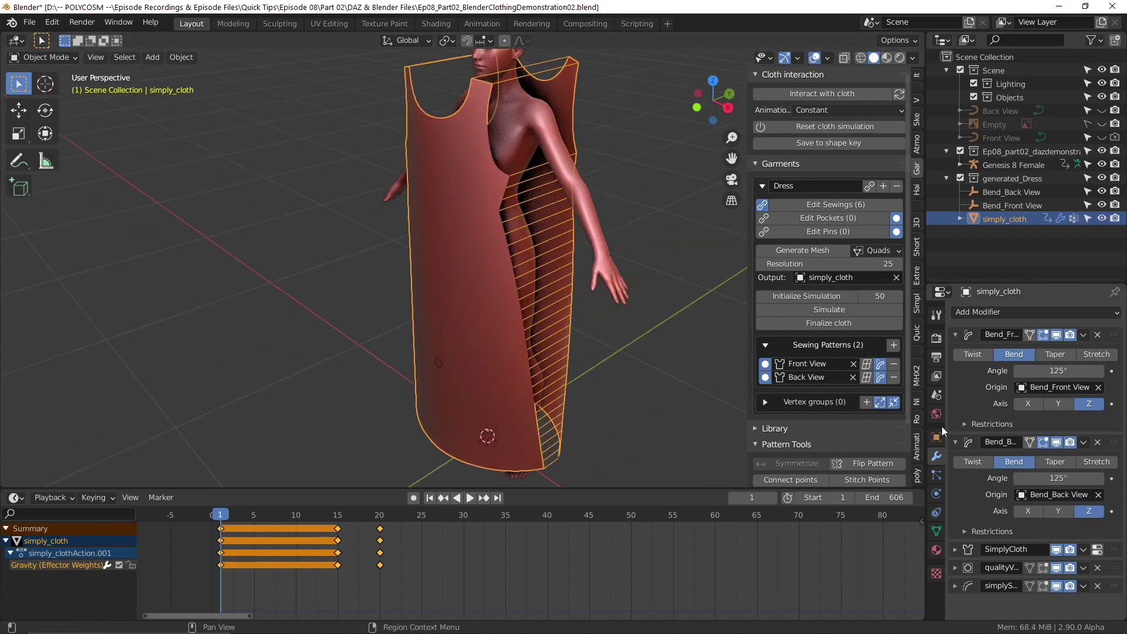
- Apply the front and back Bend modifiers and the SimplyCloth modifier on simply_cloth
{"action": "left_click", "coordinate": [955, 442]}
{"action": "left_click", "coordinate": [955, 334]}
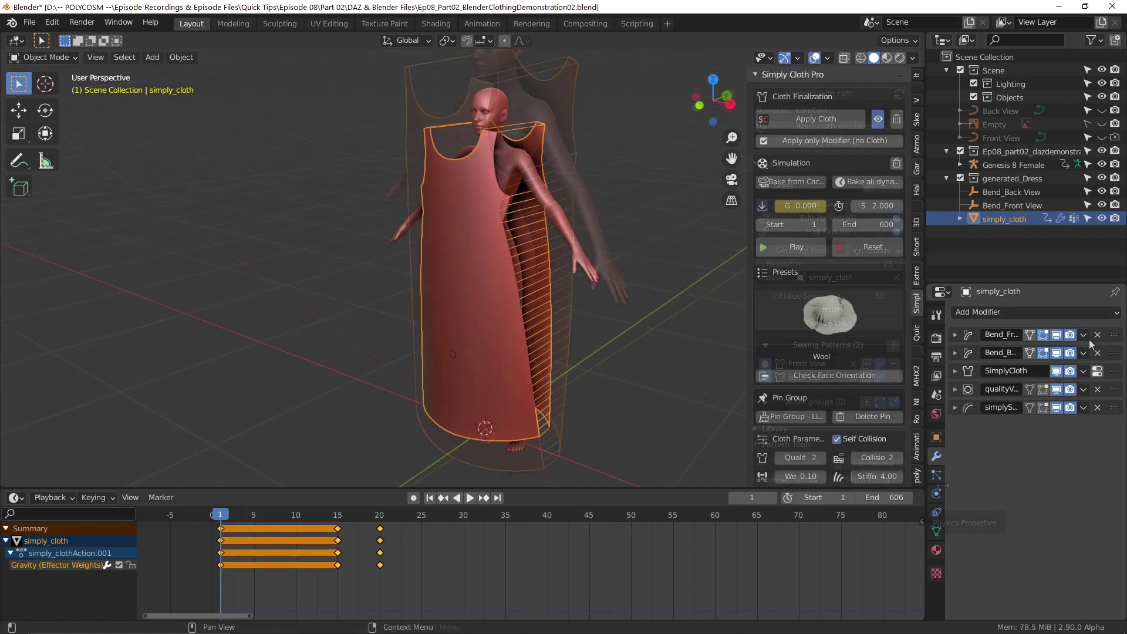
{"action": "left_click", "coordinate": [1083, 335]}
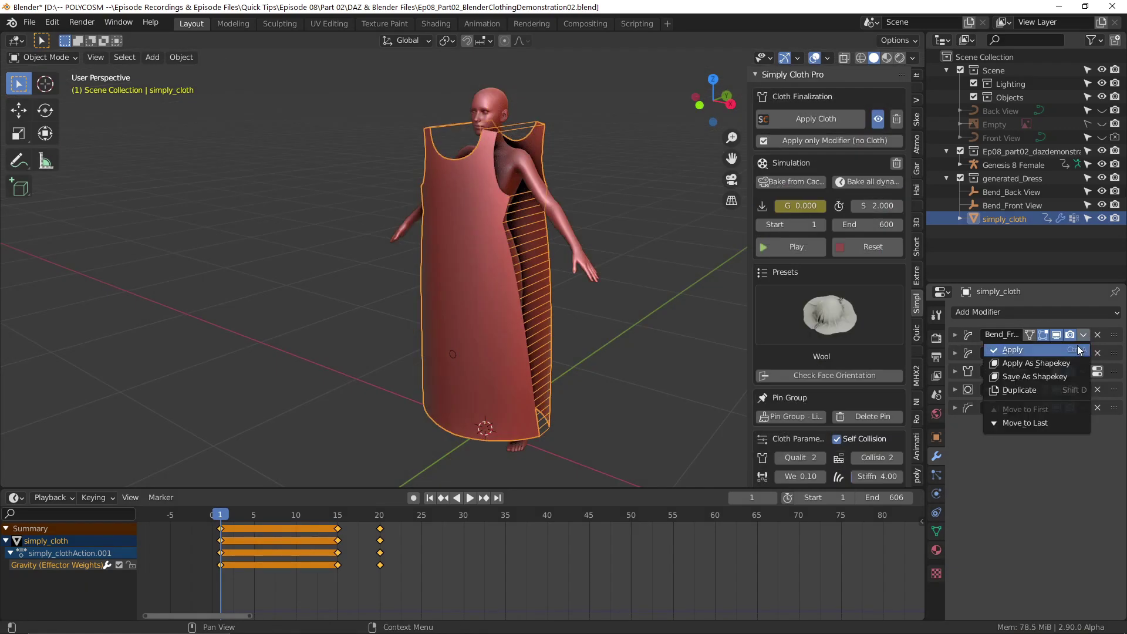
{"action": "left_click", "coordinate": [1079, 349]}
{"action": "left_click", "coordinate": [1084, 336]}
{"action": "left_click", "coordinate": [1083, 349]}
{"action": "left_click", "coordinate": [1084, 354]}
{"action": "left_click", "coordinate": [1082, 338]}
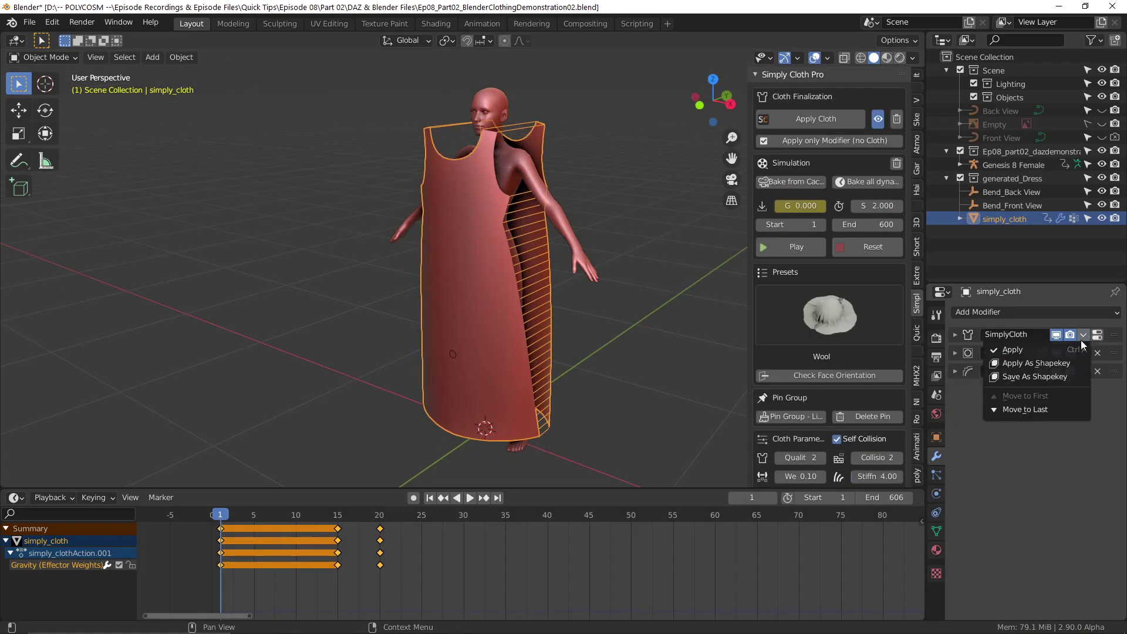
{"action": "left_click", "coordinate": [1081, 350]}
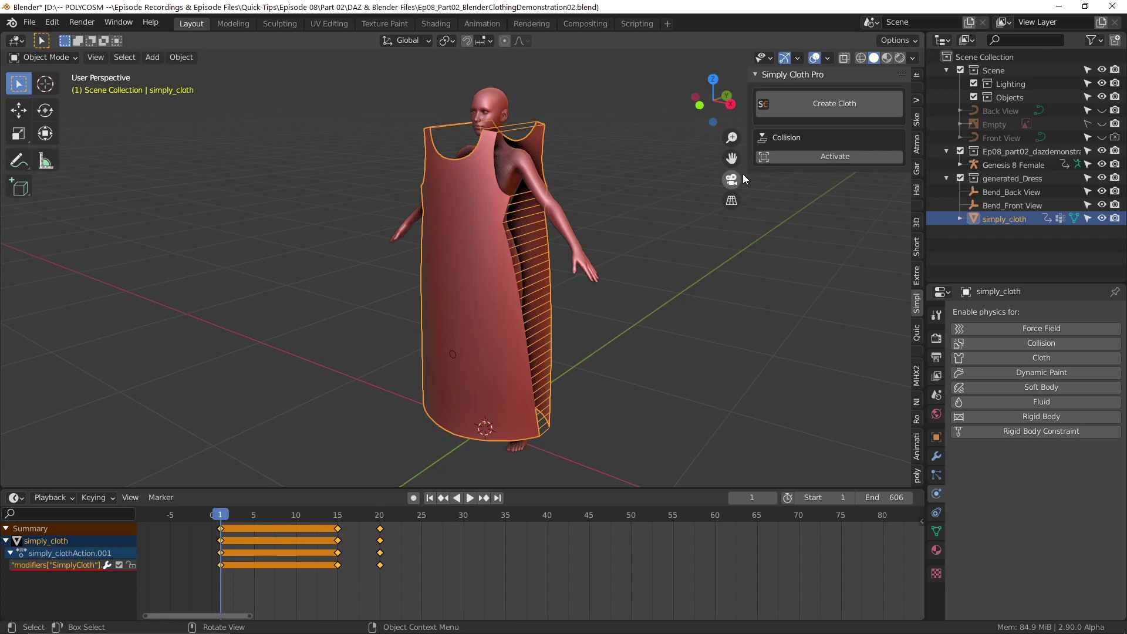
- Create a new Simply Cloth setup on the dress mesh and remove its existing sewing
{"action": "left_click", "coordinate": [849, 111]}
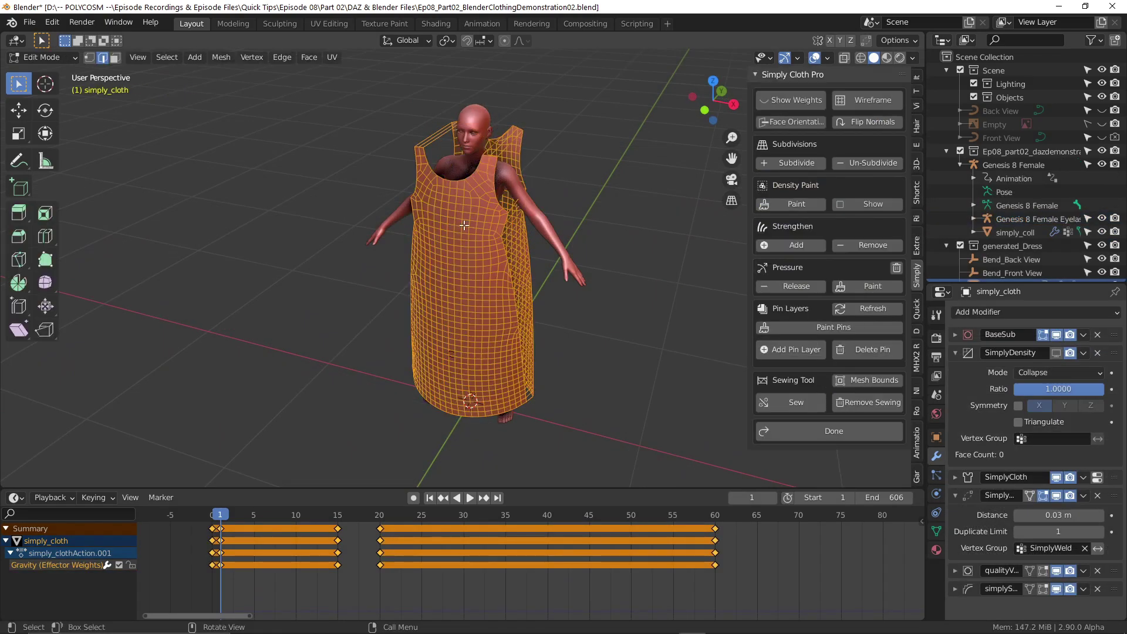
{"action": "left_click", "coordinate": [877, 403]}
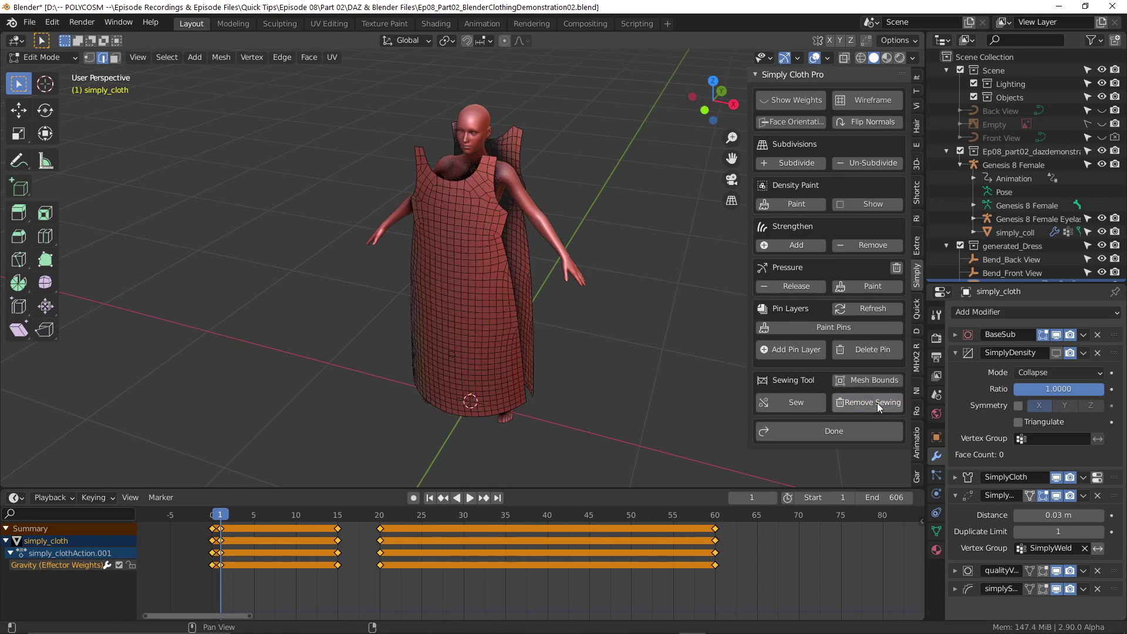
- Sew the selected side edges of the front and back panels together and finish editing the cloth
{"action": "middle_click_drag", "start_coordinate": [558, 205], "coordinate": [528, 293]}
{"action": "scroll", "coordinate": [528, 293], "scroll_direction": "up", "scroll_amount": 4}
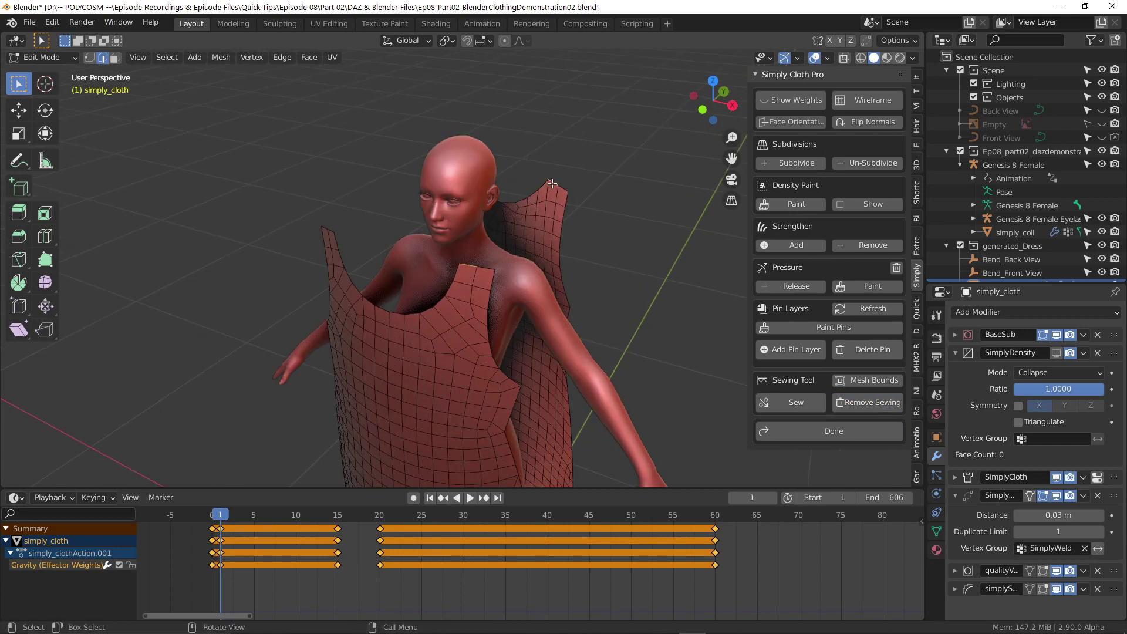
{"action": "middle_click_drag", "start_coordinate": [622, 306], "coordinate": [343, 235]}
{"action": "middle_click_drag", "start_coordinate": [734, 364], "coordinate": [656, 293]}
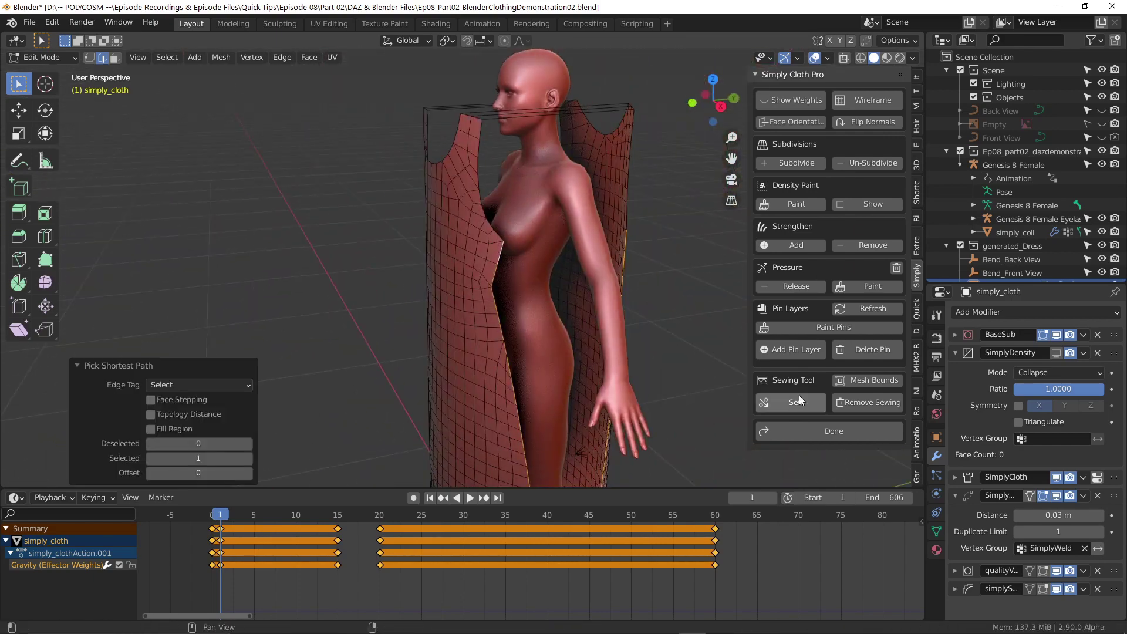
{"action": "left_click", "coordinate": [800, 401]}
{"action": "scroll", "coordinate": [646, 353], "scroll_direction": "down", "scroll_amount": 5}
{"action": "middle_click_drag", "start_coordinate": [634, 352], "coordinate": [699, 358]}
{"action": "left_click", "coordinate": [790, 433]}
- Run a trial simulation of the sewn dress and reset it
{"action": "left_click", "coordinate": [800, 250]}
{"action": "left_click", "coordinate": [800, 250]}
{"action": "middle_click_drag", "start_coordinate": [705, 249], "coordinate": [614, 262]}
{"action": "left_click", "coordinate": [874, 247]}
- Apply the Wool cloth preset to the dress and replay its simulation from the start
{"action": "left_click", "coordinate": [829, 316]}
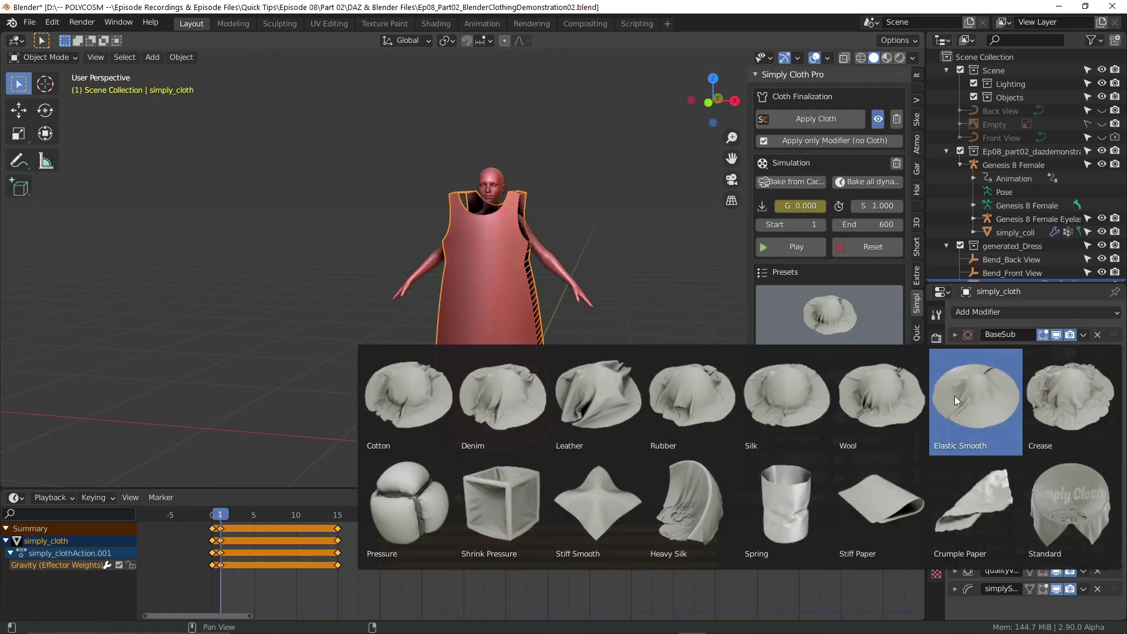
{"action": "scroll", "coordinate": [821, 417], "scroll_direction": "down", "scroll_amount": 4}
{"action": "left_click", "coordinate": [785, 153]}
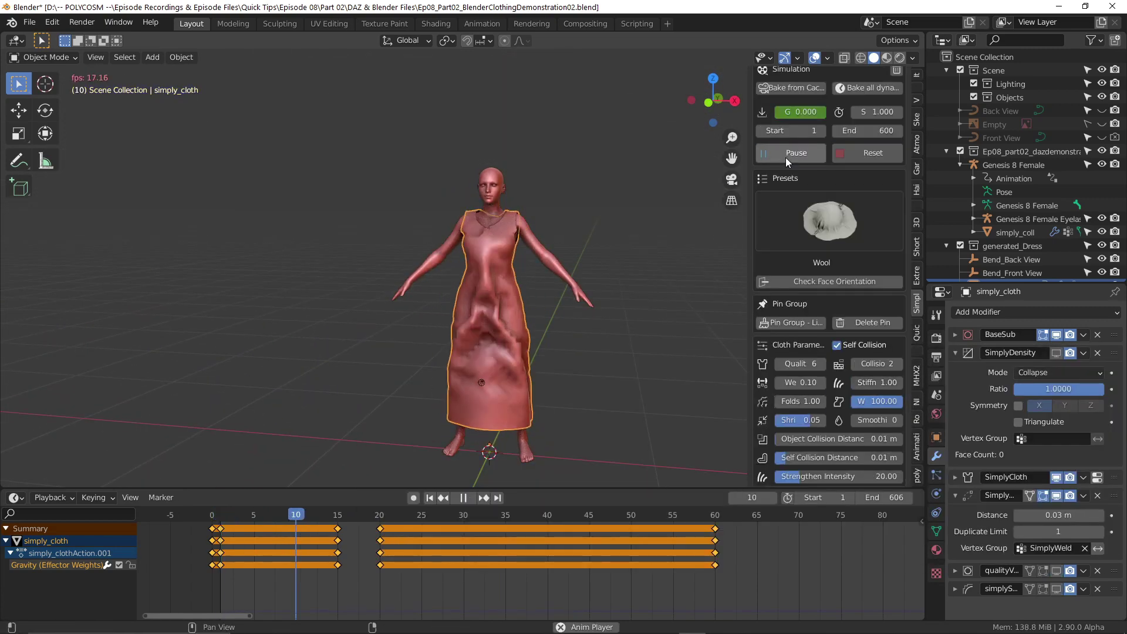
{"action": "left_click", "coordinate": [846, 152]}
{"action": "left_click", "coordinate": [793, 152]}
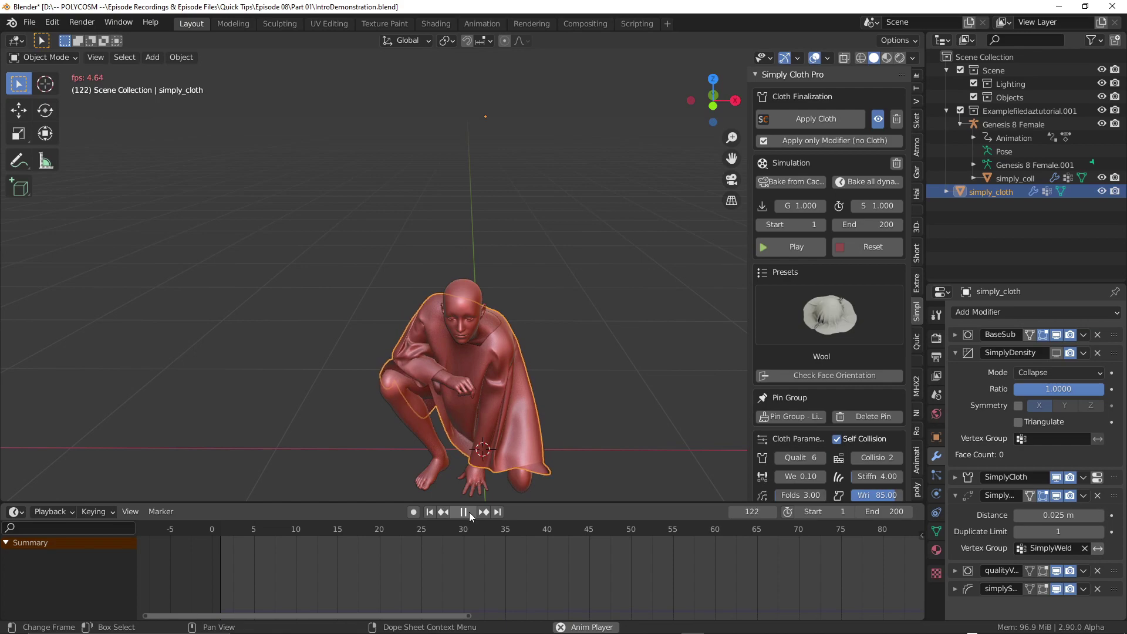
- Stop the playback and examine the Simply Cloth product page and the Simply Sewing documentation in the browser
{"action": "left_click", "coordinate": [465, 512]}
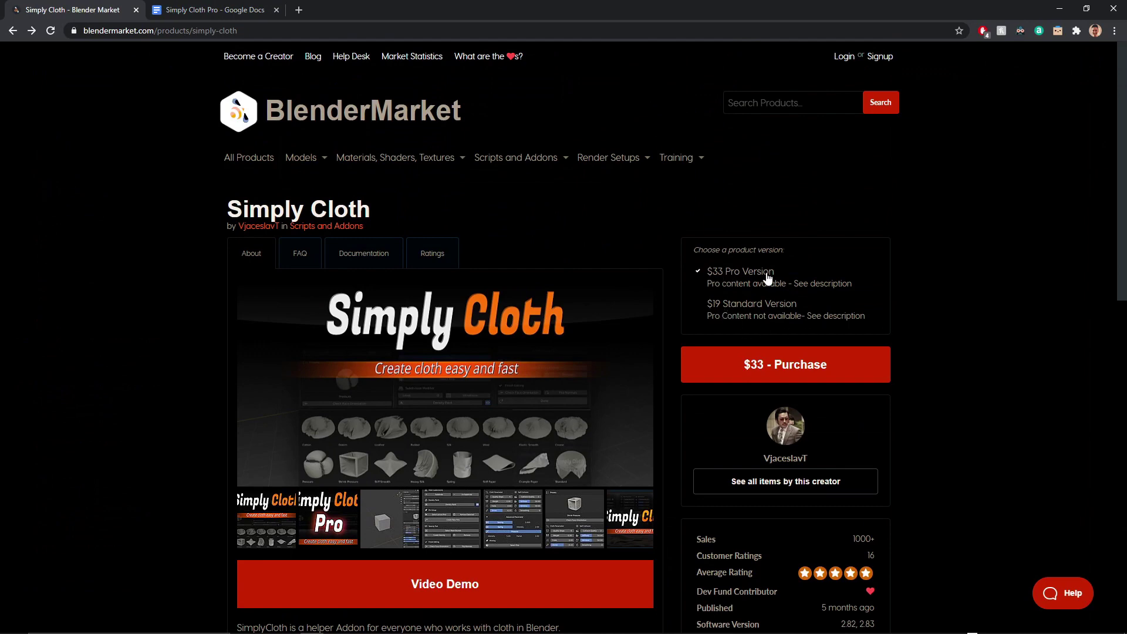
{"action": "scroll", "coordinate": [927, 289], "scroll_direction": "down", "scroll_amount": 5}
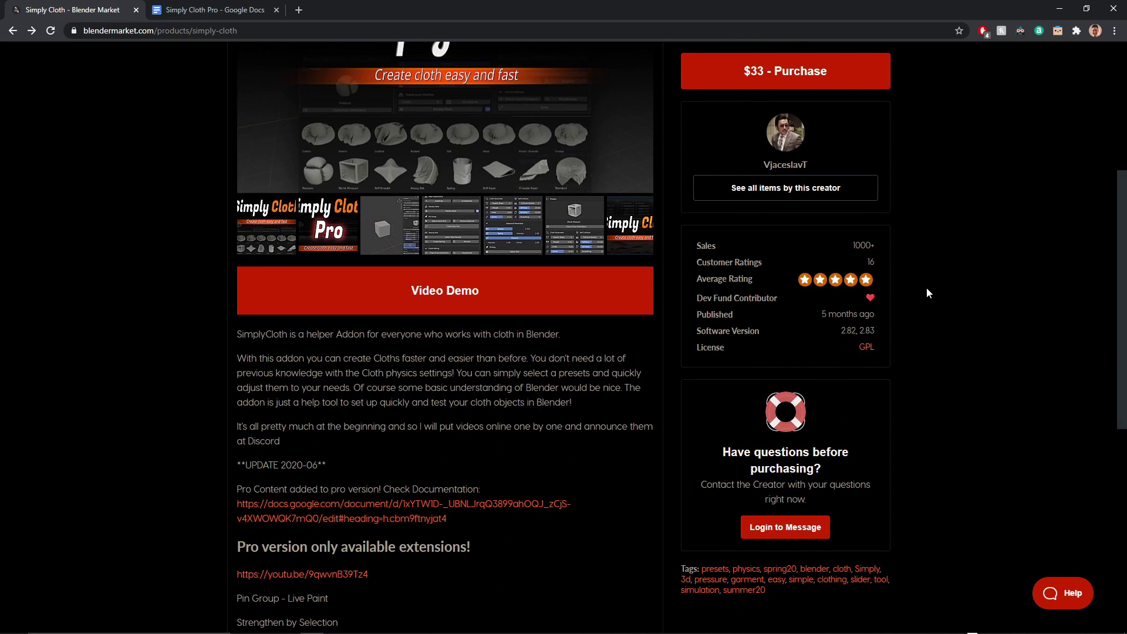
{"action": "left_click", "coordinate": [236, 5]}
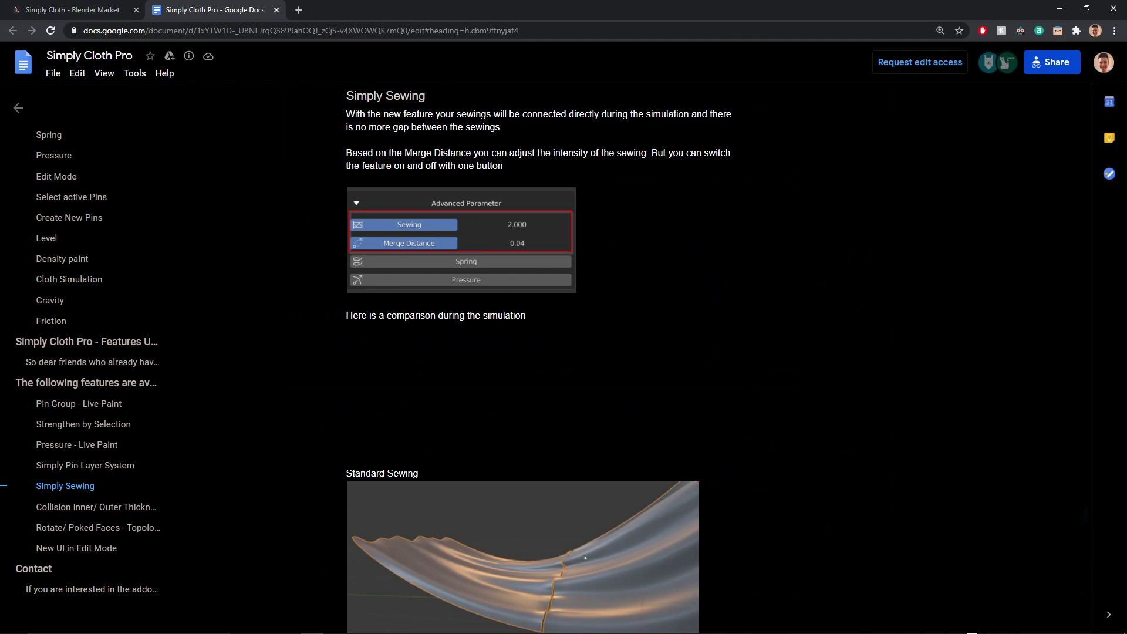
{"action": "scroll", "coordinate": [522, 358], "scroll_direction": "down", "scroll_amount": 5}
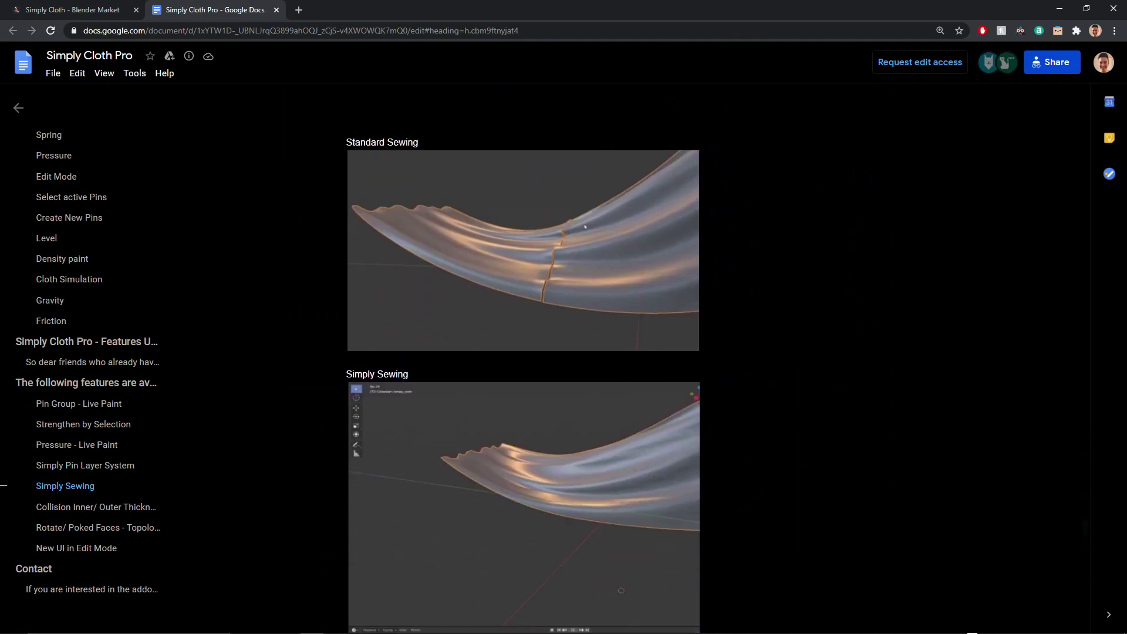
{"action": "scroll", "coordinate": [523, 376], "scroll_direction": "down", "scroll_amount": 1}
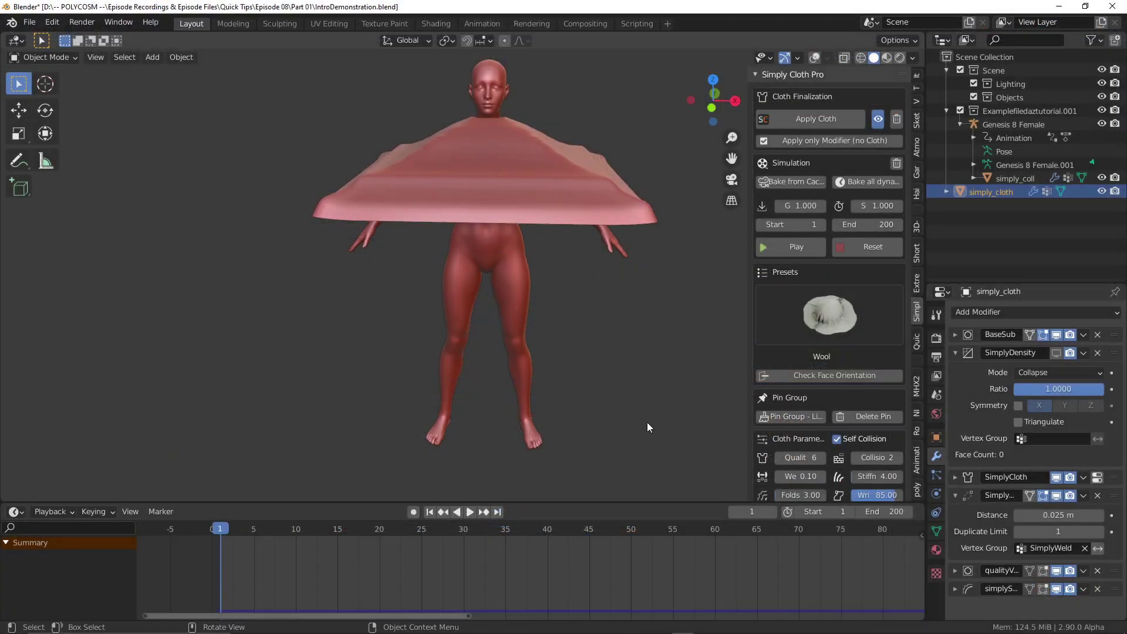
- Play the draped cloth animation on the Genesis 8 figure and view the crouching pose from other angles
{"action": "left_click", "coordinate": [471, 512]}
{"action": "middle_click_drag", "start_coordinate": [664, 436], "coordinate": [692, 417]}
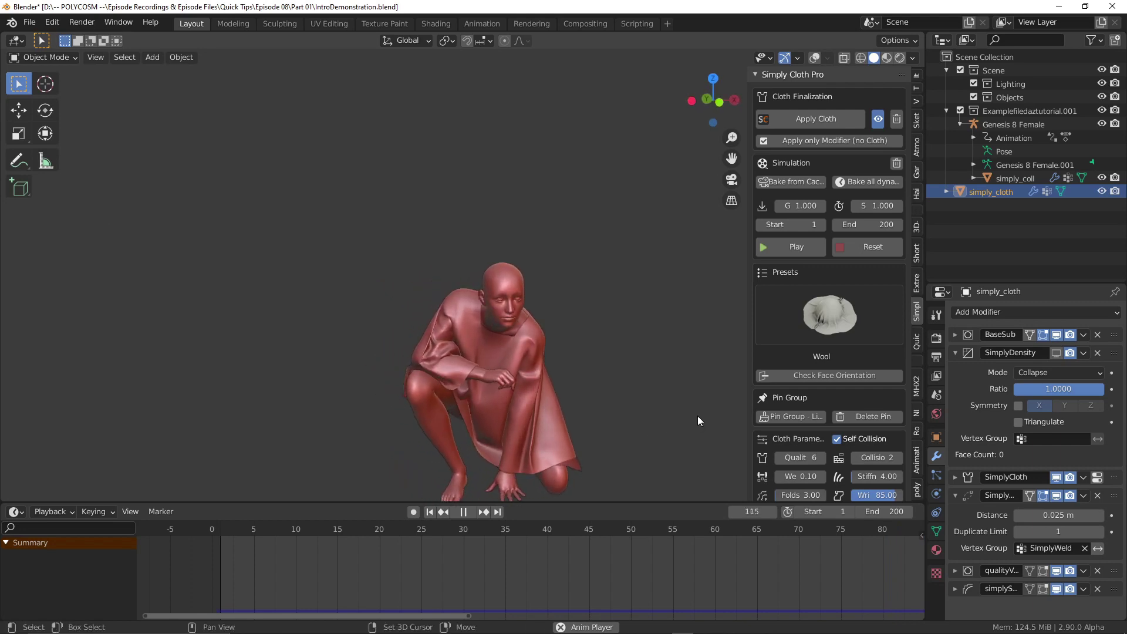
{"action": "middle_click_drag", "start_coordinate": [724, 376], "coordinate": [690, 358]}
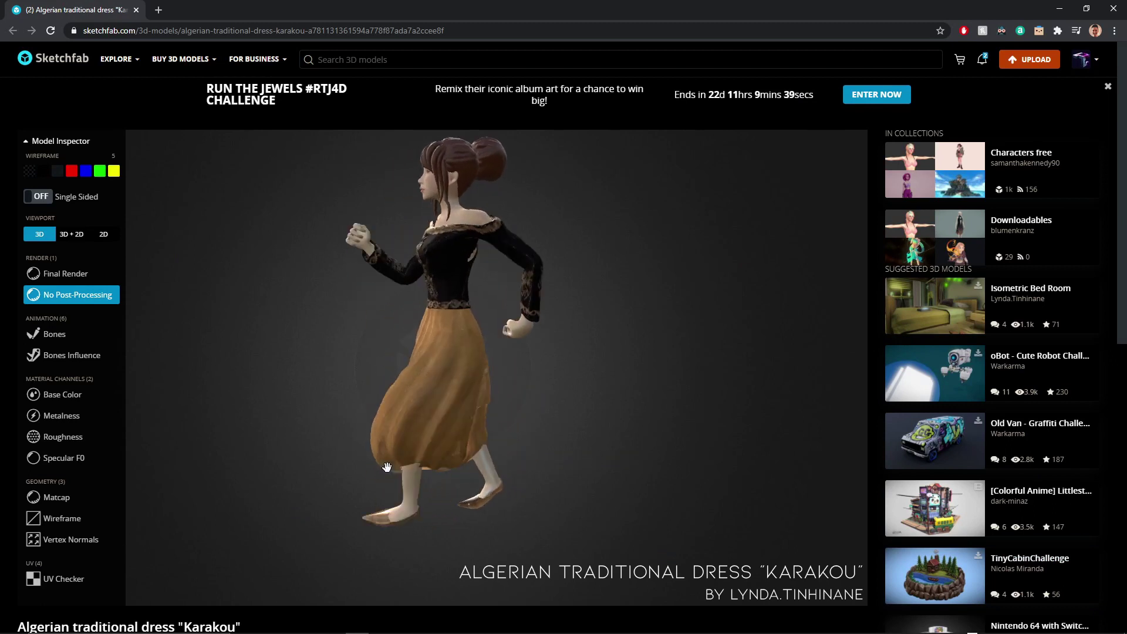
- Examine the animated Karakou dress model on Sketchfab up close, including its skirt and bones
{"action": "scroll", "coordinate": [387, 468], "scroll_direction": "up", "scroll_amount": 8}
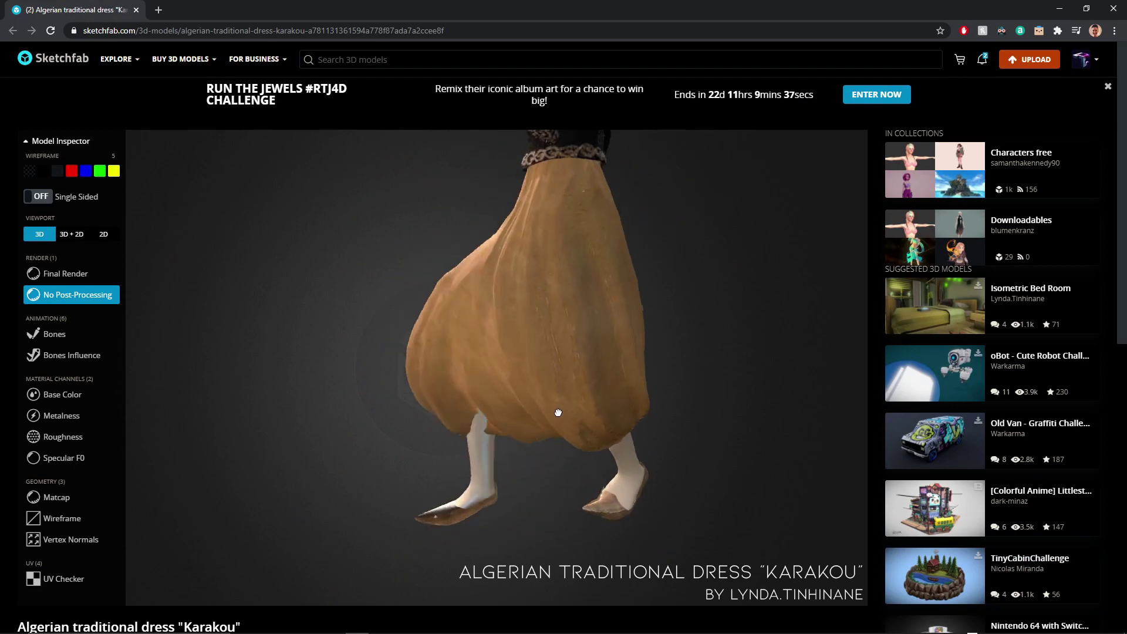
{"action": "left_click_drag", "start_coordinate": [558, 413], "coordinate": [760, 386]}
{"action": "scroll", "coordinate": [727, 385], "scroll_direction": "up", "scroll_amount": 4}
{"action": "scroll", "coordinate": [746, 389], "scroll_direction": "down", "scroll_amount": 6}
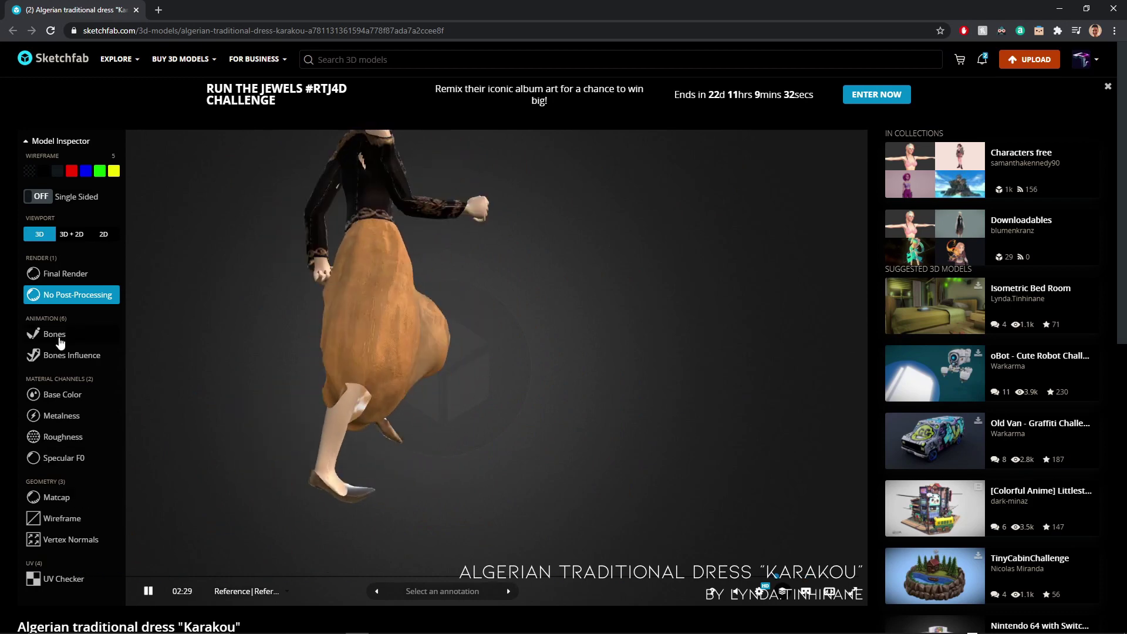
{"action": "left_click", "coordinate": [56, 336]}
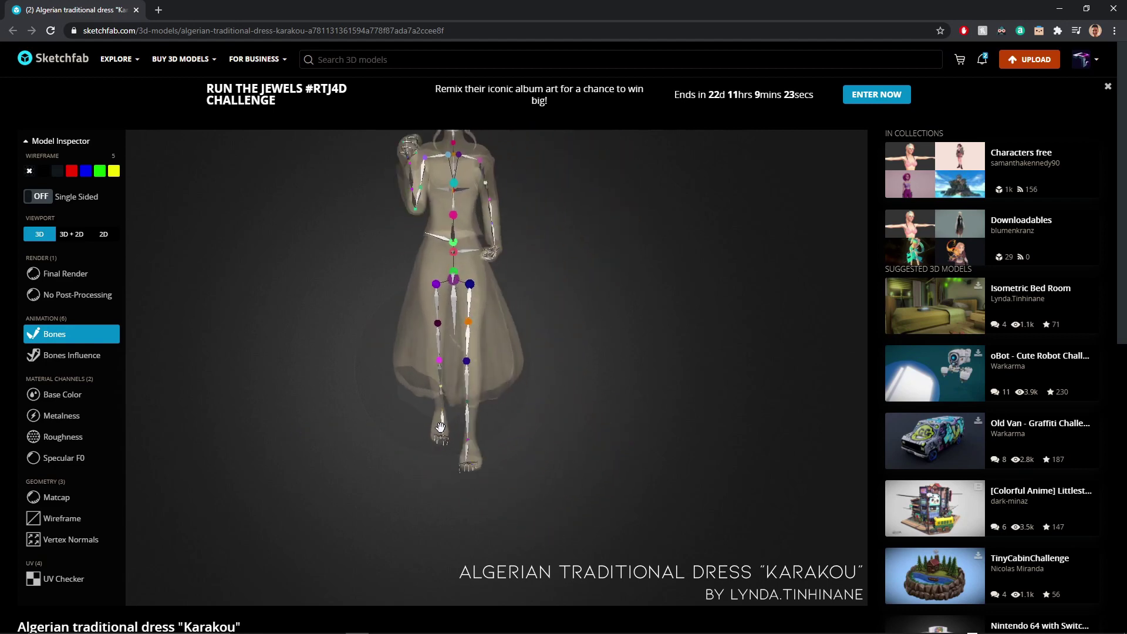
{"action": "left_click_drag", "start_coordinate": [546, 432], "coordinate": [492, 445]}
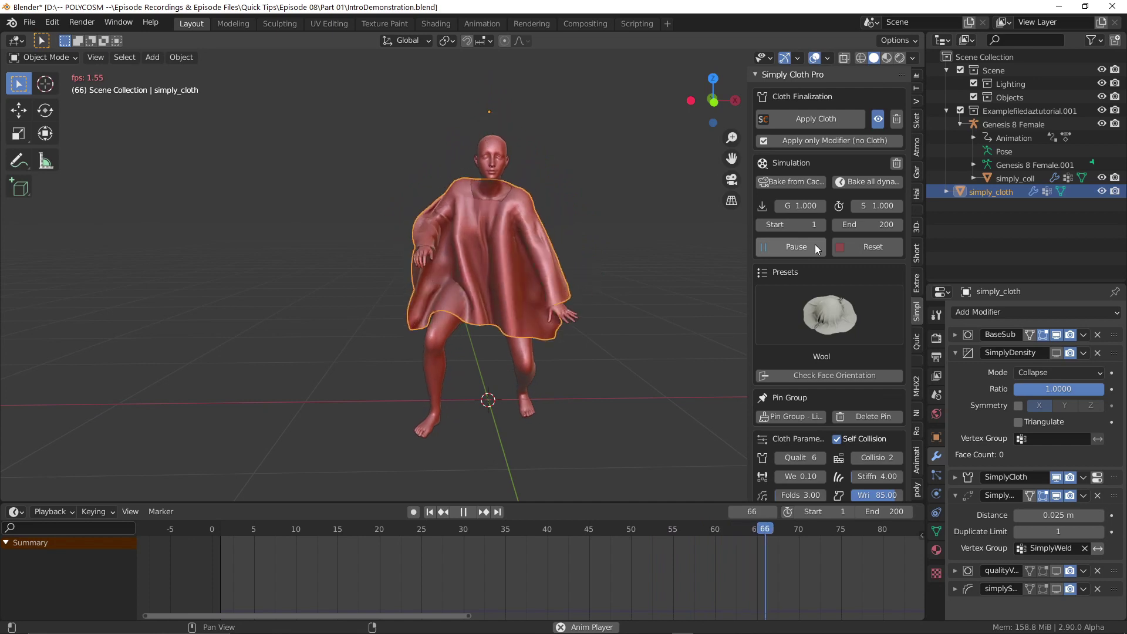
- Turn off viewport display of the subdivision modifier on simply_coll, then play the simulation with simply_cloth selected
{"action": "left_click", "coordinate": [815, 245]}
{"action": "left_click", "coordinate": [488, 90]}
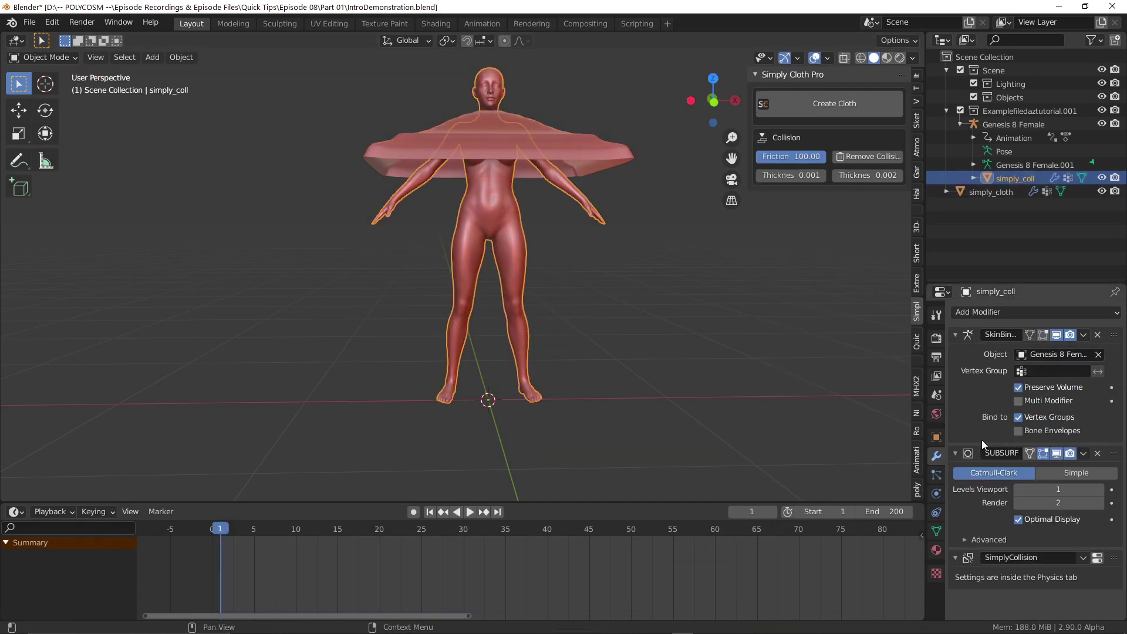
{"action": "left_click", "coordinate": [1057, 454]}
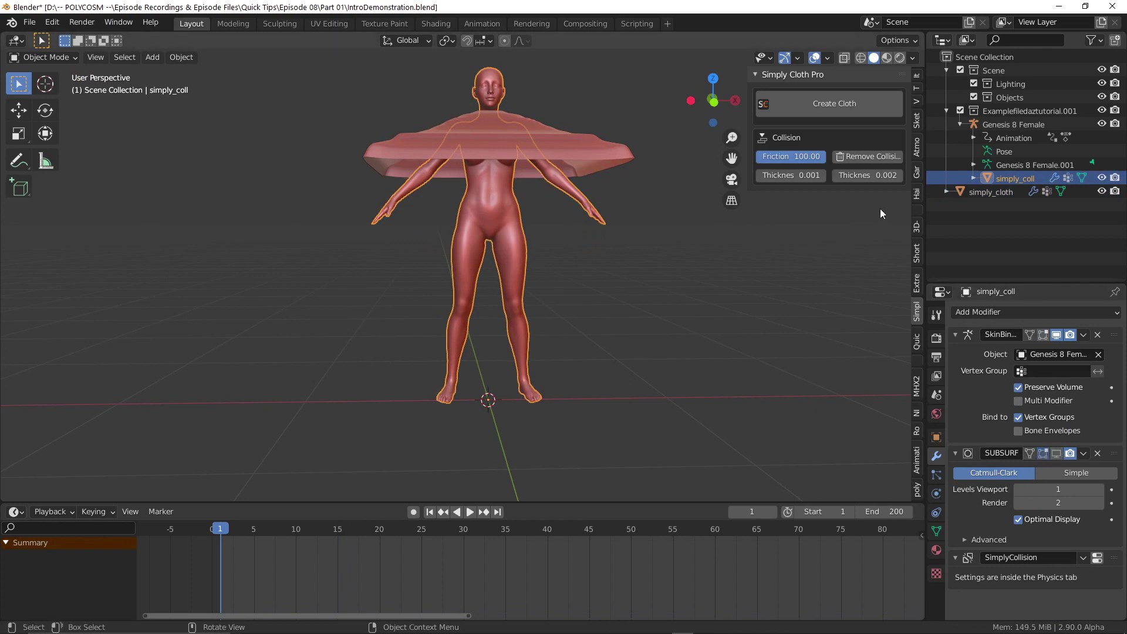
{"action": "left_click", "coordinate": [560, 153]}
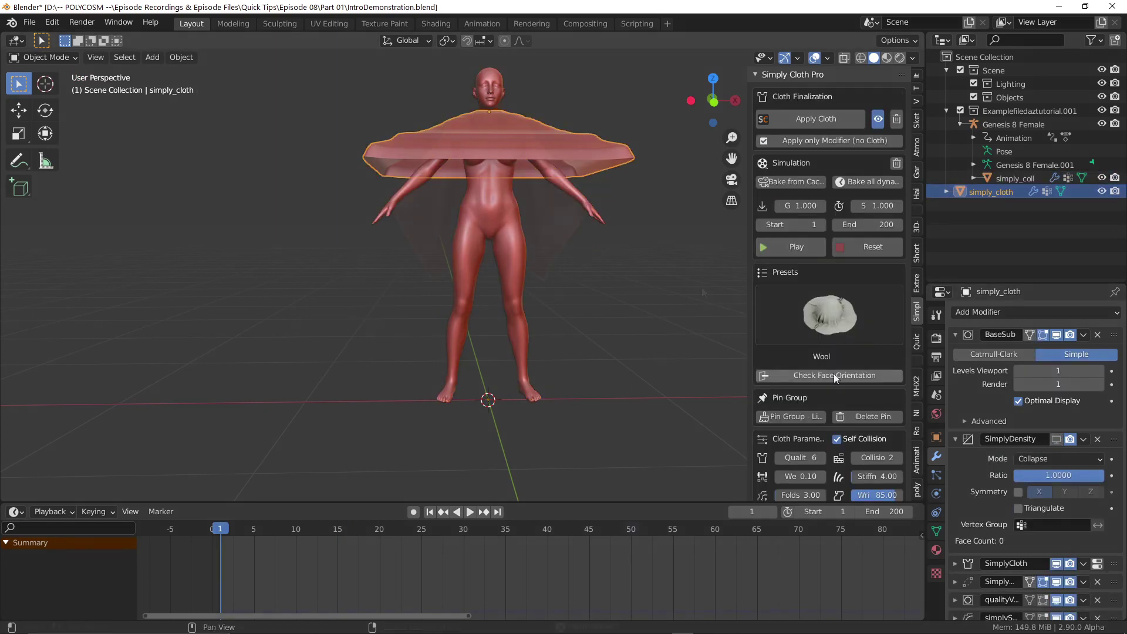
{"action": "key", "text": "space"}
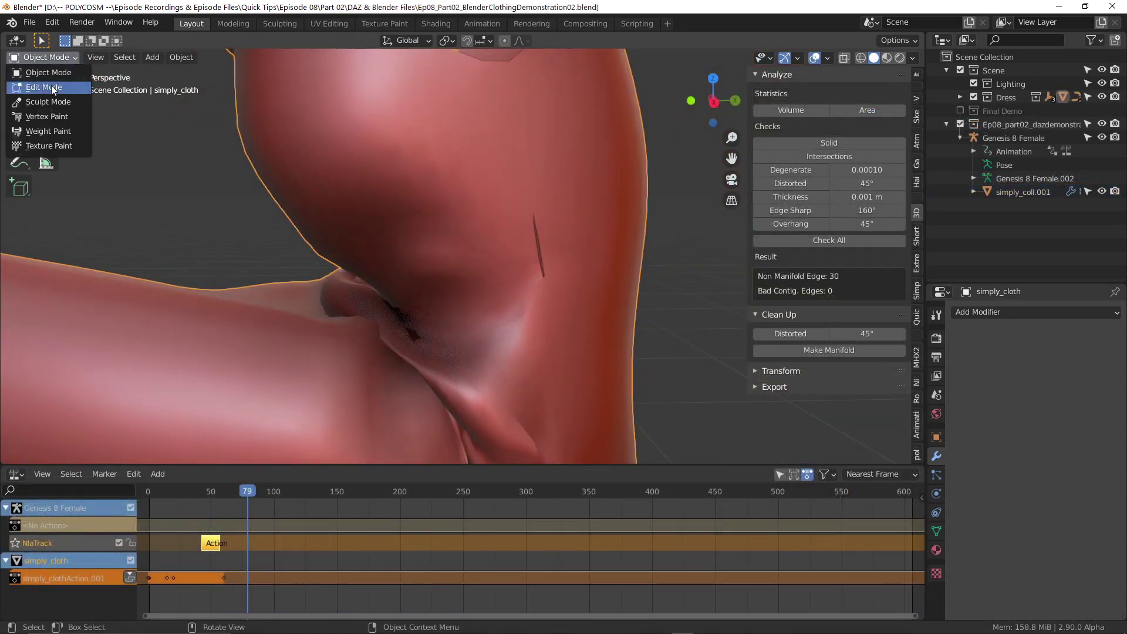
- Merge the vertices along the narrow slit in the simply_cloth mesh at center and reposition the merged point
{"action": "left_click", "coordinate": [52, 88]}
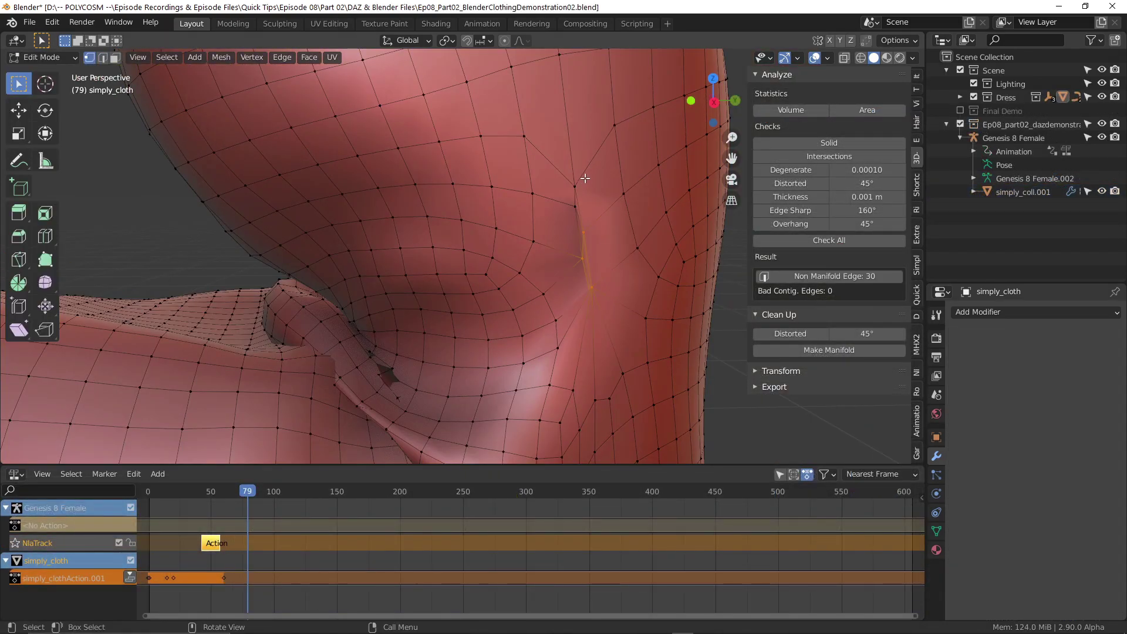
{"action": "key", "text": "m"}
{"action": "key", "text": "c"}
{"action": "left_click", "coordinate": [594, 259]}
{"action": "left_click", "coordinate": [608, 286], "text": "shift"}
{"action": "key", "text": "m"}
{"action": "key", "text": "c"}
{"action": "key", "text": "g"}
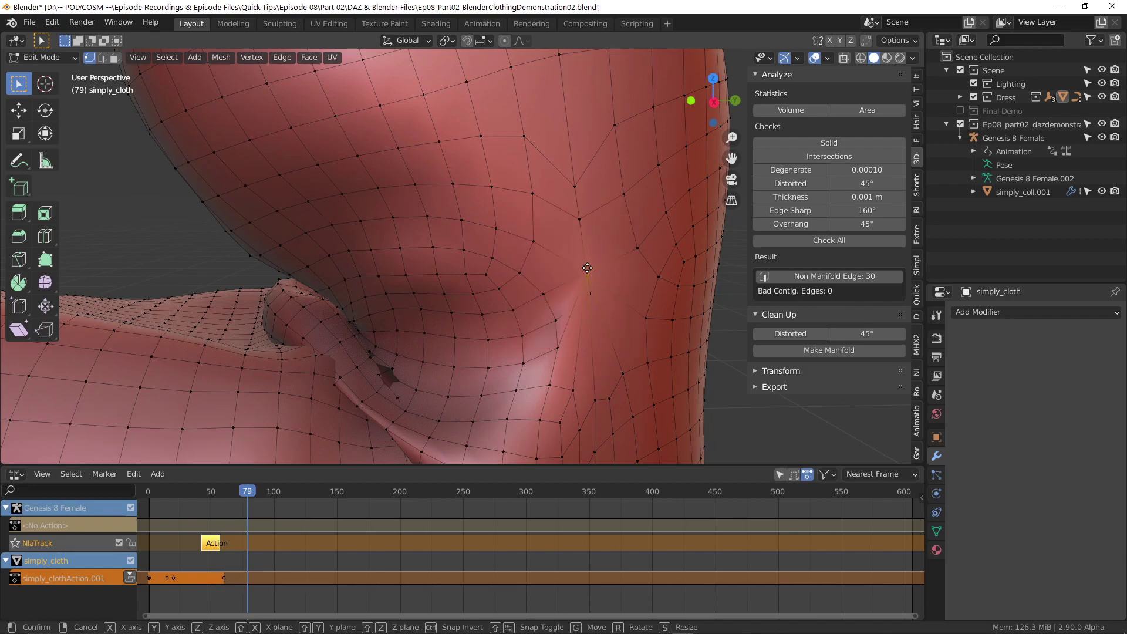
{"action": "left_click", "coordinate": [598, 269]}
- Merge the last loose vertex of the narrow slit with its neighbour at center to close the gap
{"action": "left_click", "coordinate": [611, 305]}
{"action": "key", "text": "g"}
{"action": "right_click", "coordinate": [606, 292]}
{"action": "left_click", "coordinate": [588, 250], "text": "shift"}
{"action": "key", "text": "m"}
{"action": "left_click", "coordinate": [586, 246]}
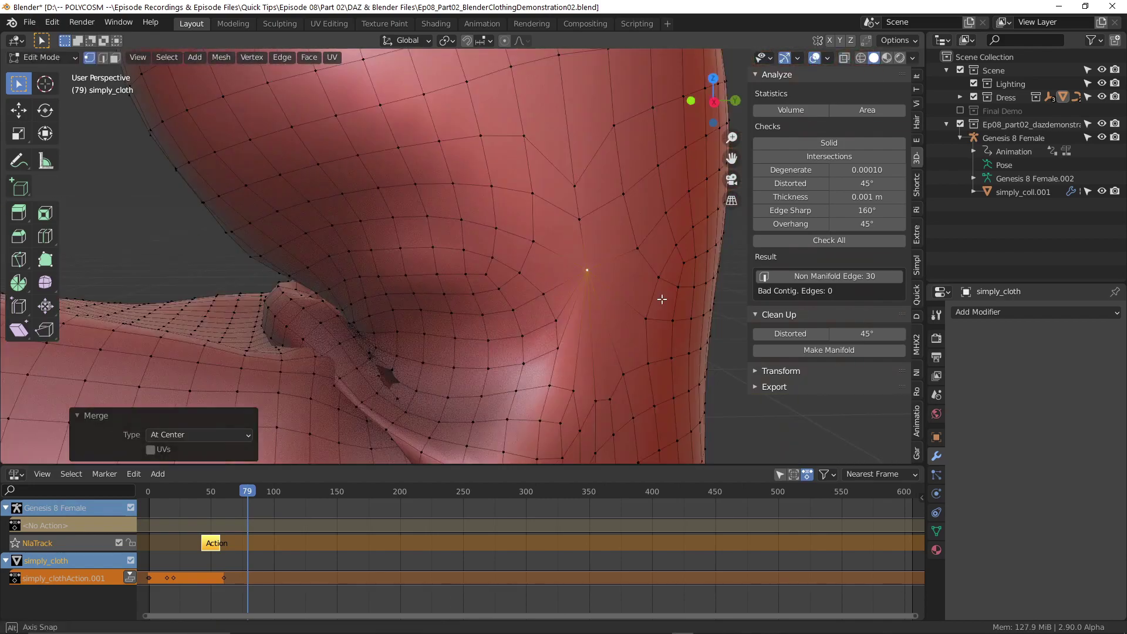
- Merge the vertices around the small hole on the other side at center and move the point about -0.058 m along X
{"action": "scroll", "coordinate": [661, 299], "scroll_direction": "down", "scroll_amount": 7}
{"action": "middle_click_drag", "start_coordinate": [640, 301], "coordinate": [657, 300]}
{"action": "middle_click_drag", "start_coordinate": [546, 352], "coordinate": [603, 267], "text": "shift"}
{"action": "scroll", "coordinate": [466, 277], "scroll_direction": "up", "scroll_amount": 8}
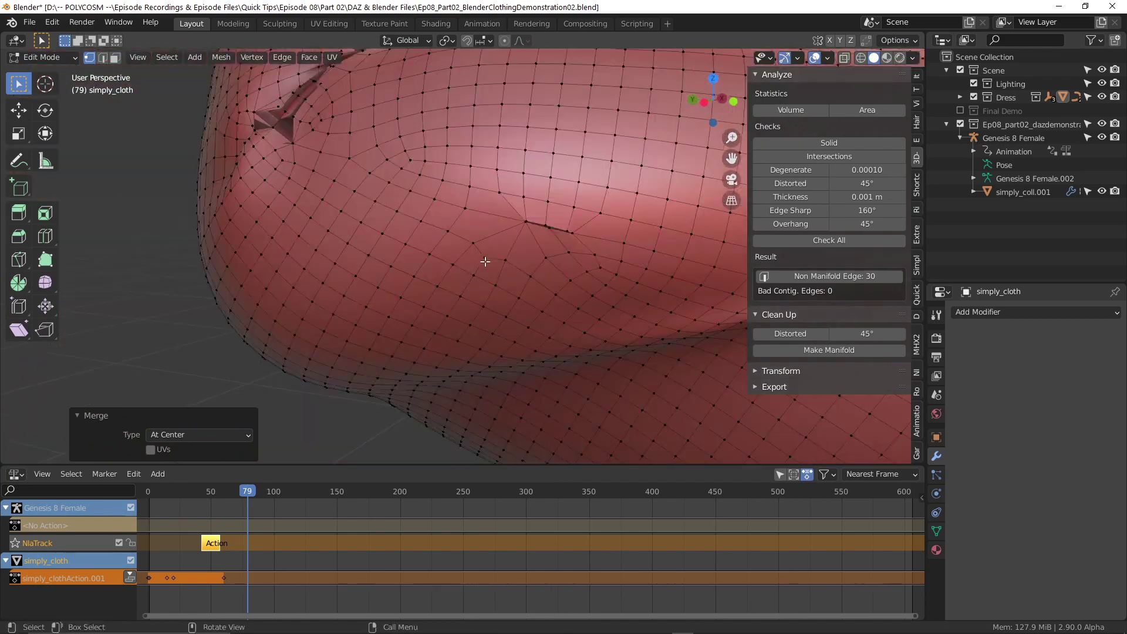
{"action": "left_click_drag", "start_coordinate": [676, 186], "coordinate": [488, 232]}
{"action": "key", "text": "m"}
{"action": "key", "text": "c"}
{"action": "scroll", "coordinate": [540, 224], "scroll_direction": "down", "scroll_amount": 3}
{"action": "middle_click_drag", "start_coordinate": [540, 224], "coordinate": [496, 257]}
{"action": "key", "text": "g"}
{"action": "key", "text": "x"}
{"action": "left_click", "coordinate": [511, 241]}
- Merge facing vertices at center across the lower part of the large tear in the waist fold
{"action": "scroll", "coordinate": [523, 219], "scroll_direction": "up", "scroll_amount": 4}
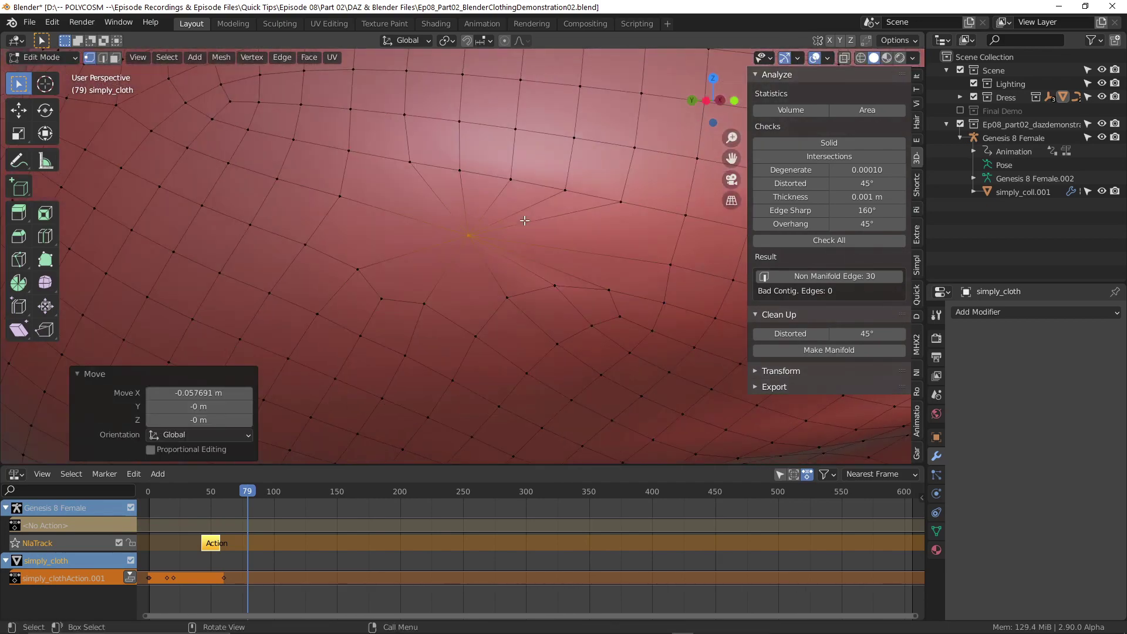
{"action": "middle_click_drag", "start_coordinate": [523, 219], "coordinate": [503, 308]}
{"action": "left_click", "coordinate": [494, 317]}
{"action": "left_click", "coordinate": [447, 272], "text": "shift"}
{"action": "key", "text": "m"}
{"action": "key", "text": "c"}
{"action": "left_click", "coordinate": [535, 347], "text": "shift"}
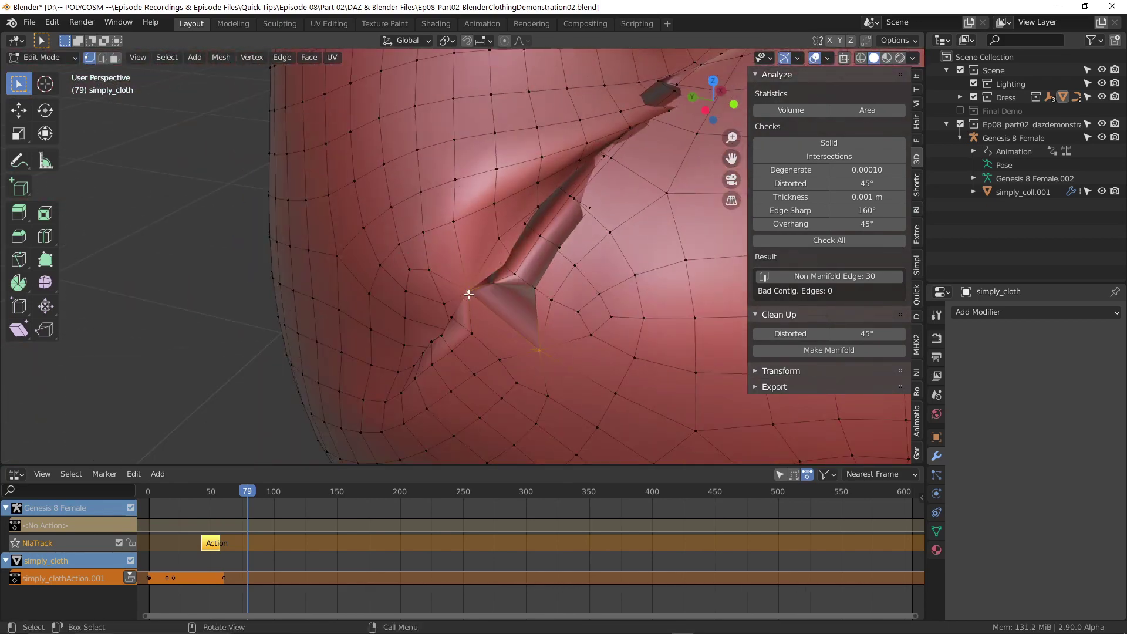
{"action": "key", "text": "m"}
{"action": "key", "text": "c"}
{"action": "left_click_drag", "start_coordinate": [515, 267], "coordinate": [557, 305], "text": "shift"}
{"action": "key", "text": "m"}
{"action": "key", "text": "c"}
- Merge the remaining open vertices along the waist fold tear at center and check the area in X-ray
{"action": "mouse_move", "coordinate": [597, 189]}
{"action": "left_mouse_down"}
{"action": "mouse_move", "coordinate": [518, 229]}
{"action": "mouse_move", "coordinate": [494, 271]}
{"action": "mouse_move", "coordinate": [504, 311]}
{"action": "left_mouse_up"}
{"action": "key", "text": "m"}
{"action": "key", "text": "c"}
{"action": "key", "text": "m"}
{"action": "key", "text": "c"}
{"action": "key", "text": "m"}
{"action": "key", "text": "c"}
{"action": "left_click", "coordinate": [543, 247]}
{"action": "middle_click_drag", "start_coordinate": [543, 247], "coordinate": [586, 217]}
{"action": "key", "text": "alt+z"}
{"action": "key", "text": "alt+z"}
- Examine the dress mesh around the shoulder straps and neckline
{"action": "scroll", "coordinate": [586, 218], "scroll_direction": "down", "scroll_amount": 5}
{"action": "middle_click_drag", "start_coordinate": [340, 176], "coordinate": [490, 229], "text": "shift"}
{"action": "scroll", "coordinate": [491, 229], "scroll_direction": "down", "scroll_amount": 2}
{"action": "left_click", "coordinate": [622, 333]}
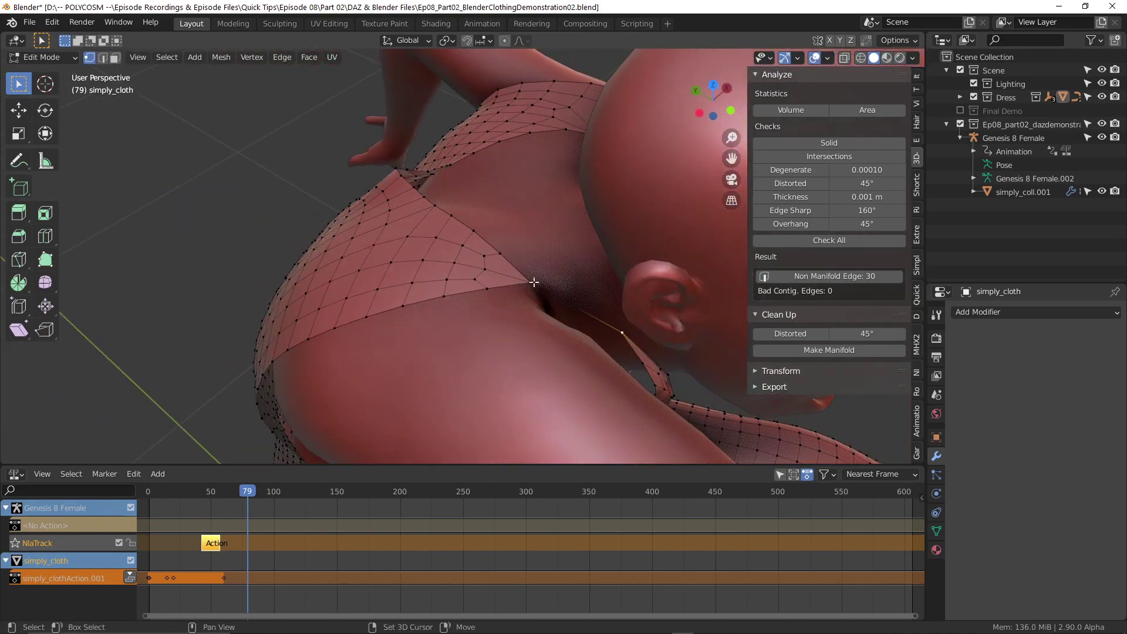
{"action": "middle_click_drag", "start_coordinate": [635, 353], "coordinate": [770, 378]}
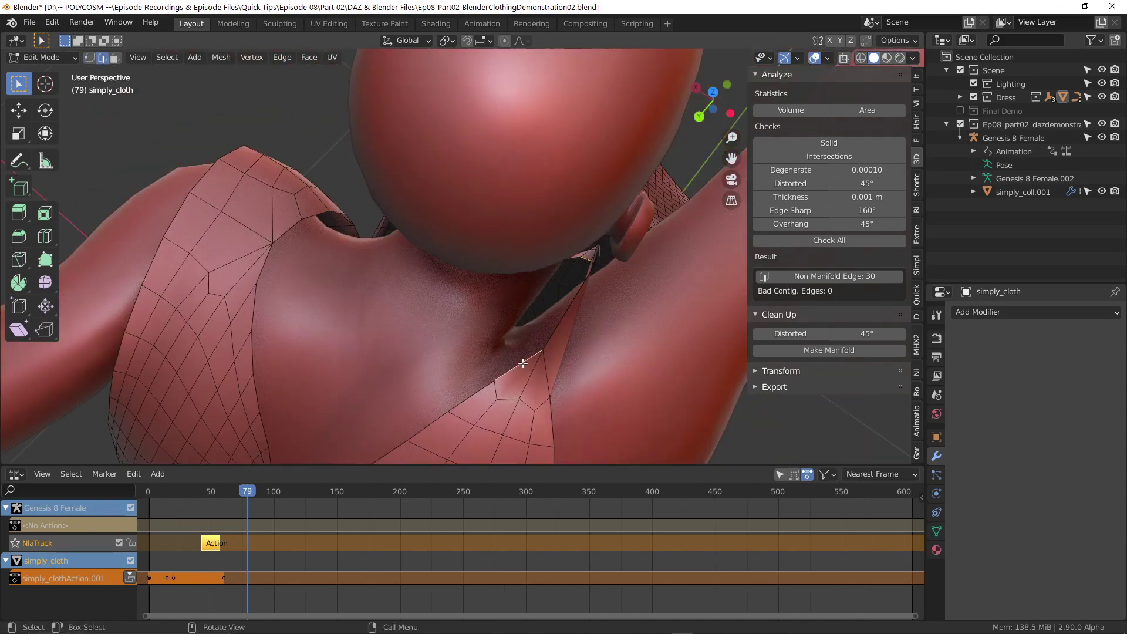
{"action": "middle_click_drag", "start_coordinate": [582, 287], "coordinate": [539, 274]}
{"action": "scroll", "coordinate": [538, 274], "scroll_direction": "down", "scroll_amount": 5}
- Switch the dress to Sculpt Mode for the Snake Hook brush and check the shoulder straps and armholes from several sides
{"action": "left_click", "coordinate": [44, 58]}
{"action": "left_click", "coordinate": [47, 101]}
{"action": "mouse_move", "coordinate": [376, 293]}
{"action": "middle_mouse_down"}
{"action": "mouse_move", "coordinate": [452, 433]}
{"action": "mouse_move", "coordinate": [352, 235]}
{"action": "middle_mouse_up"}
{"action": "scroll", "coordinate": [352, 235], "scroll_direction": "up", "scroll_amount": 3}
{"action": "scroll", "coordinate": [352, 235], "scroll_direction": "down", "scroll_amount": 3}
{"action": "mouse_move", "coordinate": [396, 283]}
{"action": "middle_mouse_down"}
{"action": "mouse_move", "coordinate": [201, 252]}
{"action": "mouse_move", "coordinate": [221, 294]}
{"action": "mouse_move", "coordinate": [323, 292]}
{"action": "mouse_move", "coordinate": [452, 311]}
{"action": "mouse_move", "coordinate": [505, 257]}
{"action": "mouse_move", "coordinate": [376, 247]}
{"action": "mouse_move", "coordinate": [181, 175]}
{"action": "mouse_move", "coordinate": [510, 166]}
{"action": "middle_mouse_up"}
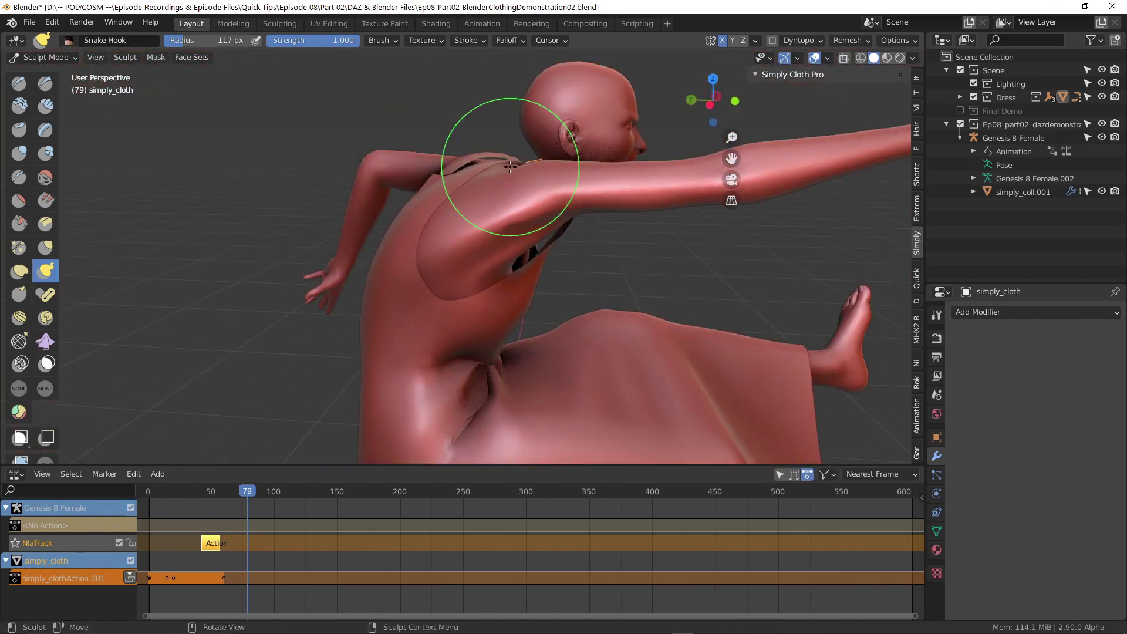
{"action": "middle_click_drag", "start_coordinate": [566, 234], "coordinate": [679, 170]}
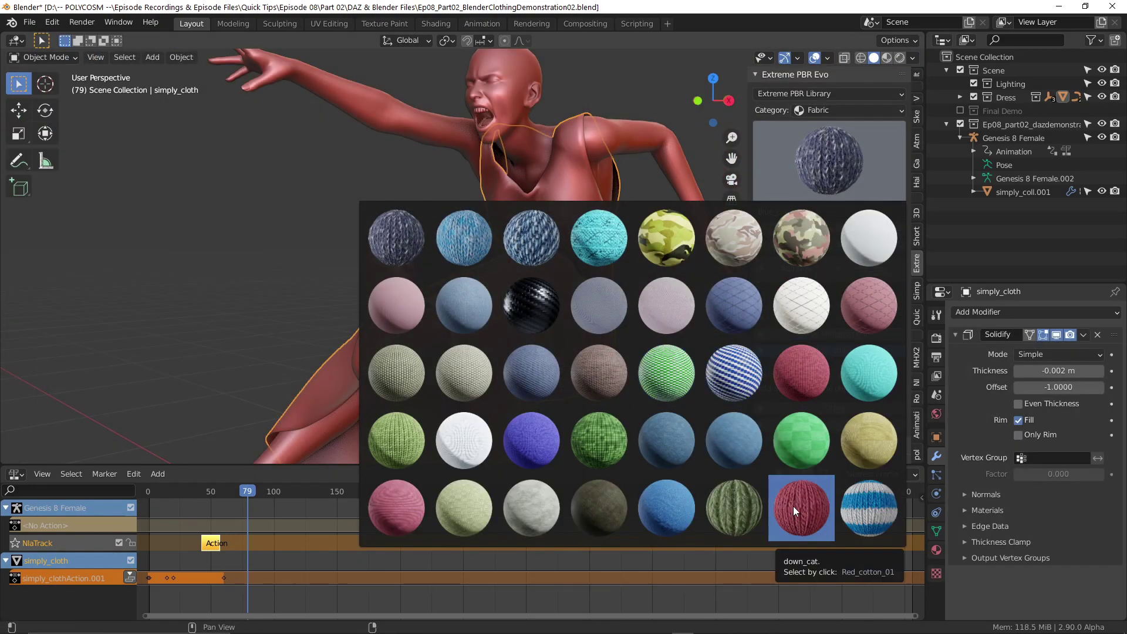
- Add the Red_cotton_01 fabric material to the dress and set its UV scale to 0.25
{"action": "left_click", "coordinate": [793, 499]}
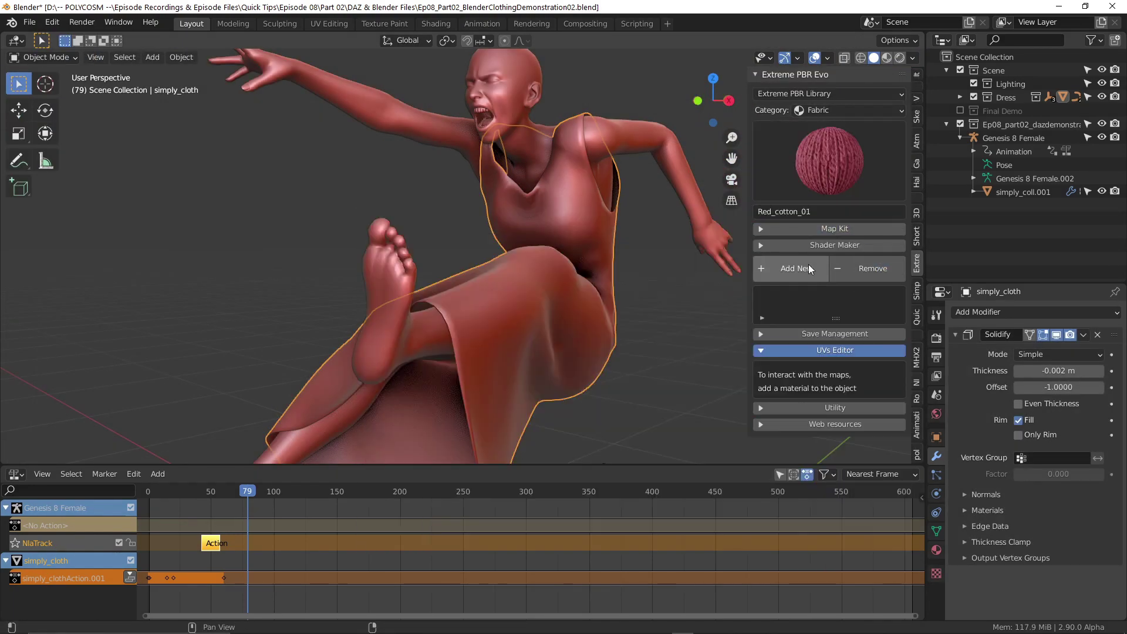
{"action": "left_click", "coordinate": [809, 265]}
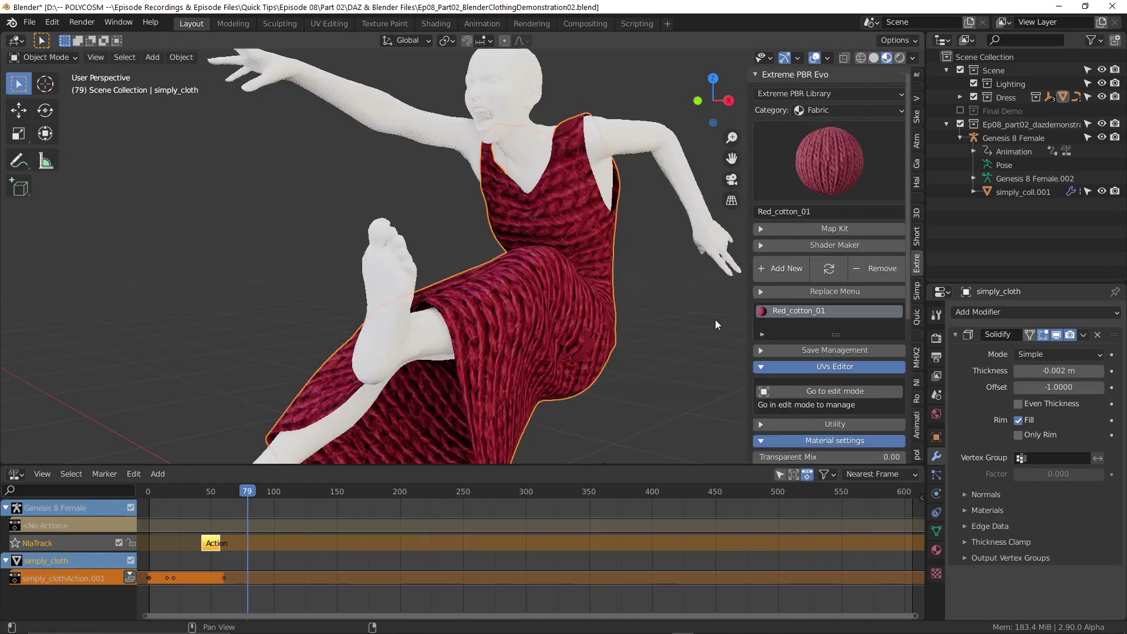
{"action": "left_click", "coordinate": [834, 391]}
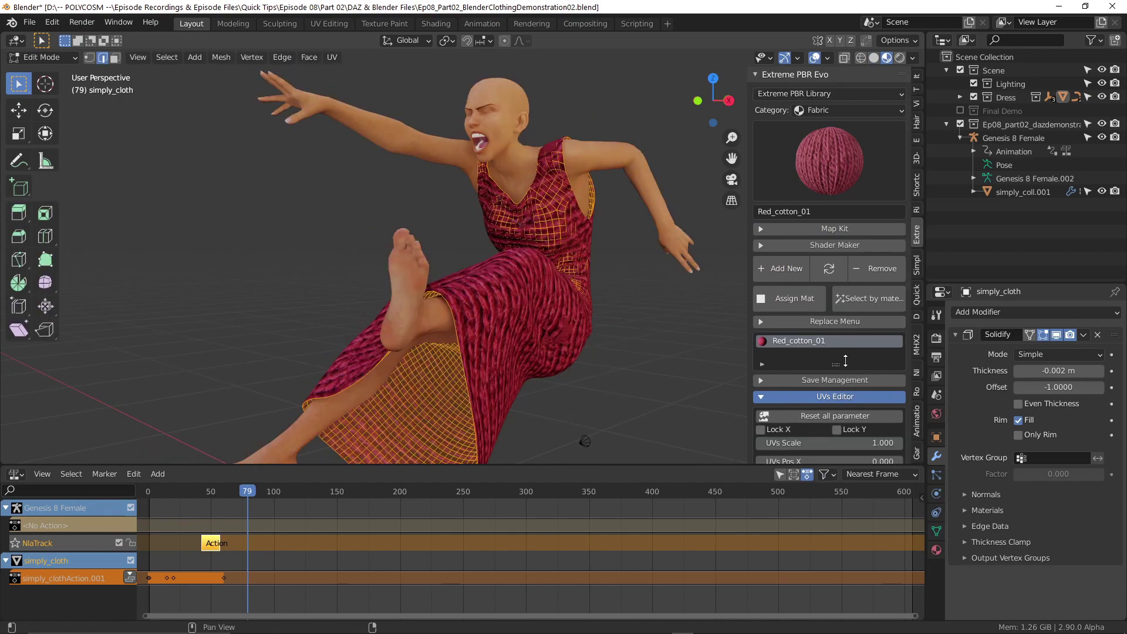
{"action": "scroll", "coordinate": [845, 361], "scroll_direction": "down", "scroll_amount": 3}
{"action": "left_click", "coordinate": [873, 377]}
{"action": "type", "text": ".5"}
{"action": "key", "text": "Return"}
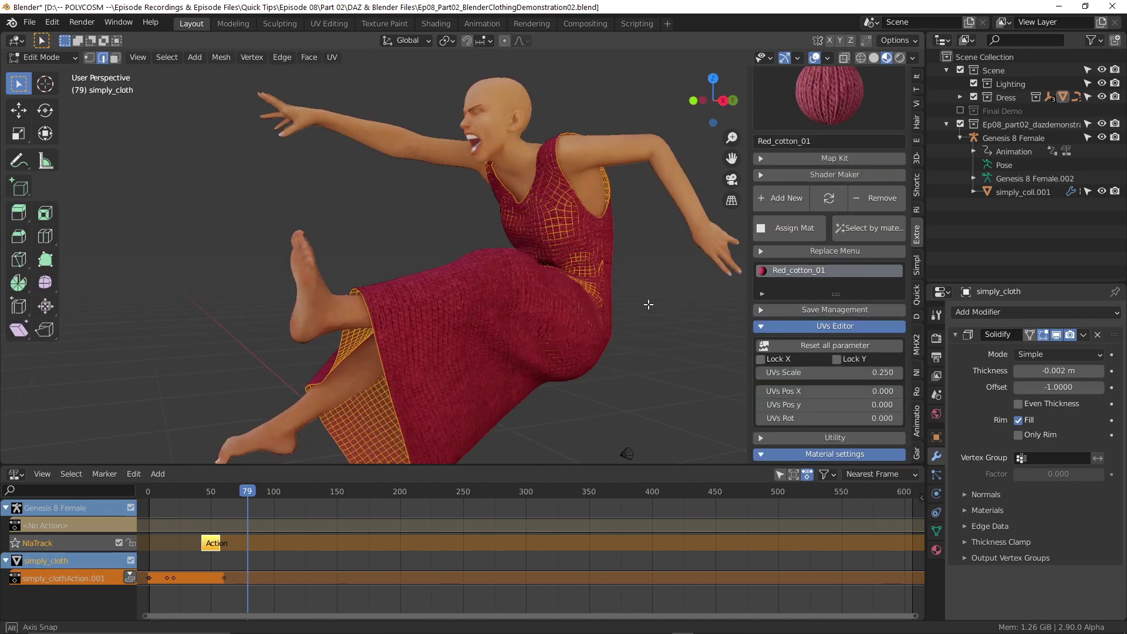
{"action": "key", "text": "Tab"}
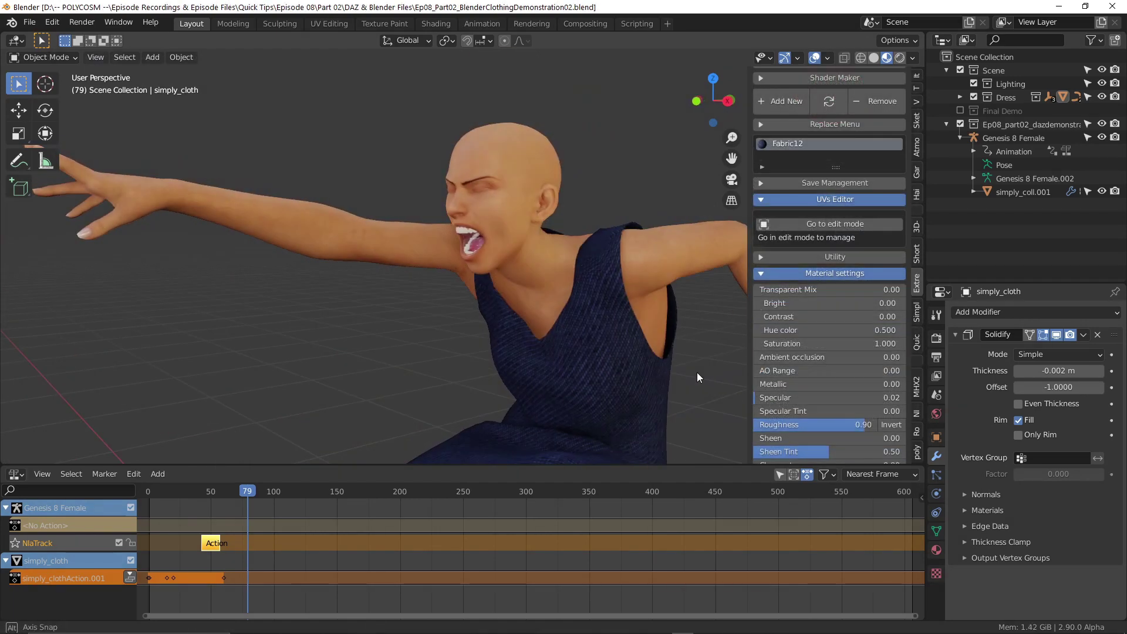
- Select the figure's body mesh and display its Torso-1 material nodes in an enlarged Shader Editor
{"action": "middle_click_drag", "start_coordinate": [696, 372], "coordinate": [676, 299]}
{"action": "scroll", "coordinate": [685, 378], "scroll_direction": "down", "scroll_amount": 5}
{"action": "scroll", "coordinate": [713, 376], "scroll_direction": "up", "scroll_amount": 5}
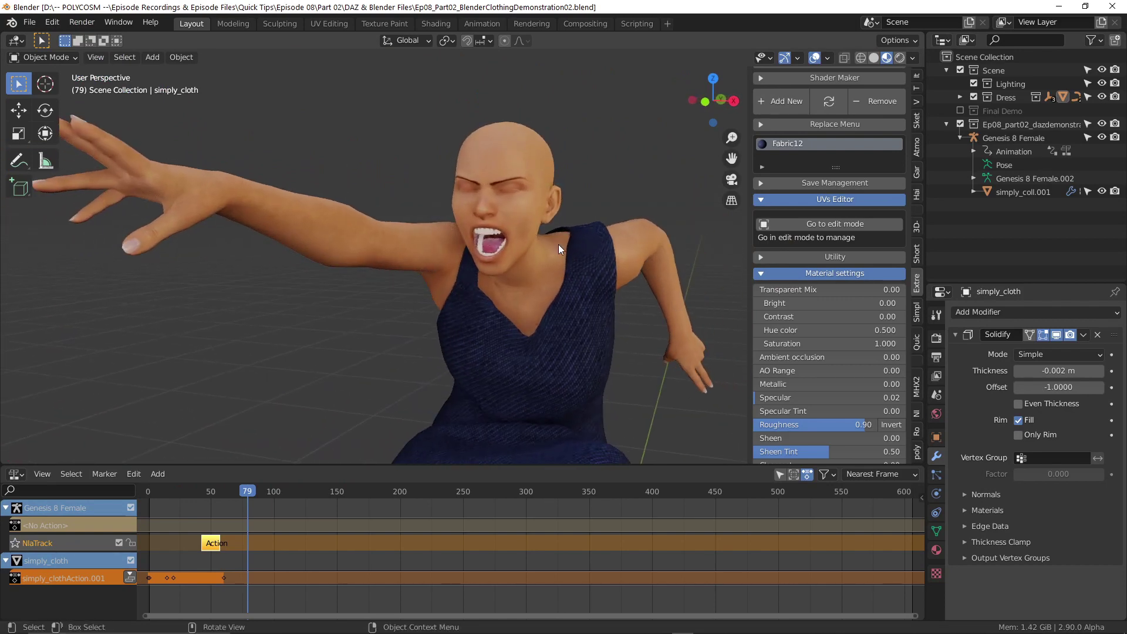
{"action": "left_click", "coordinate": [525, 198]}
{"action": "left_click", "coordinate": [937, 550]}
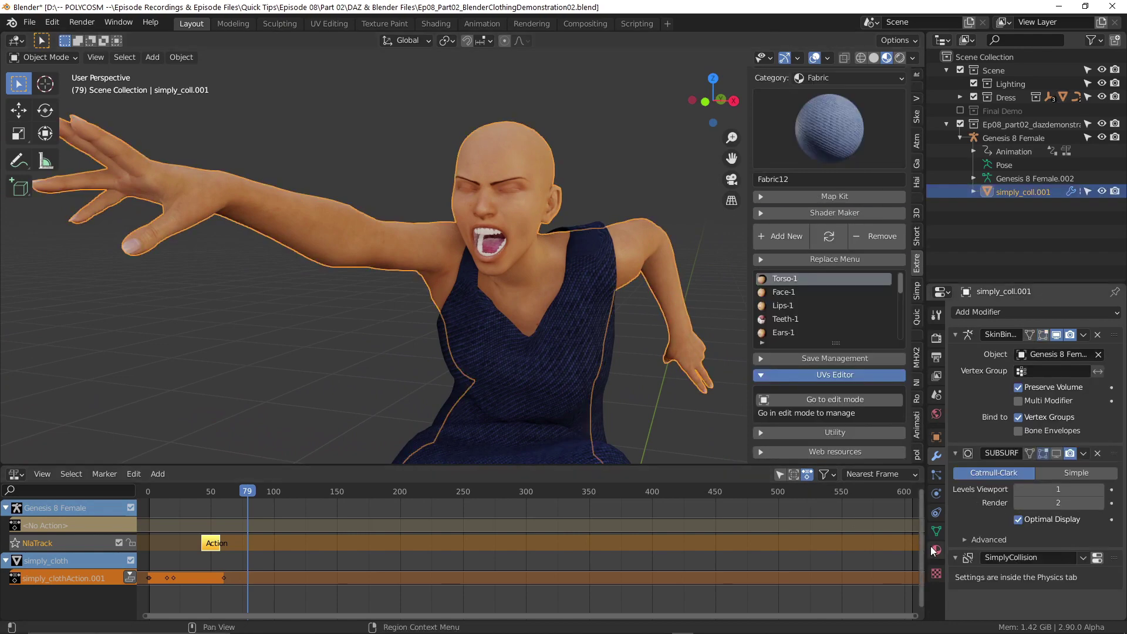
{"action": "left_click", "coordinate": [16, 473]}
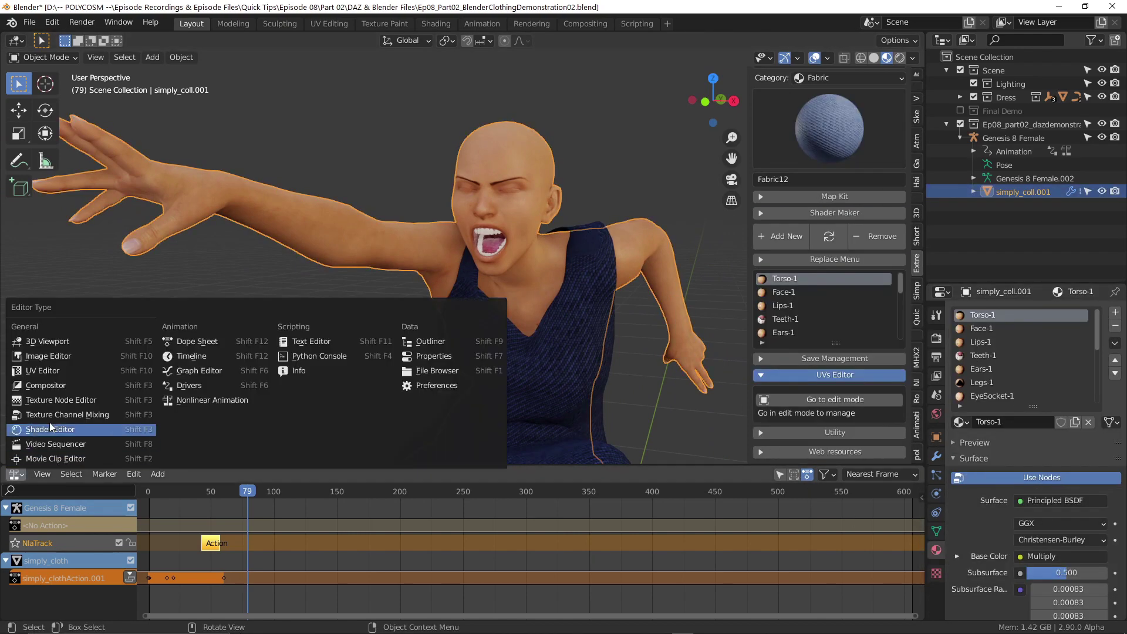
{"action": "left_click", "coordinate": [53, 430]}
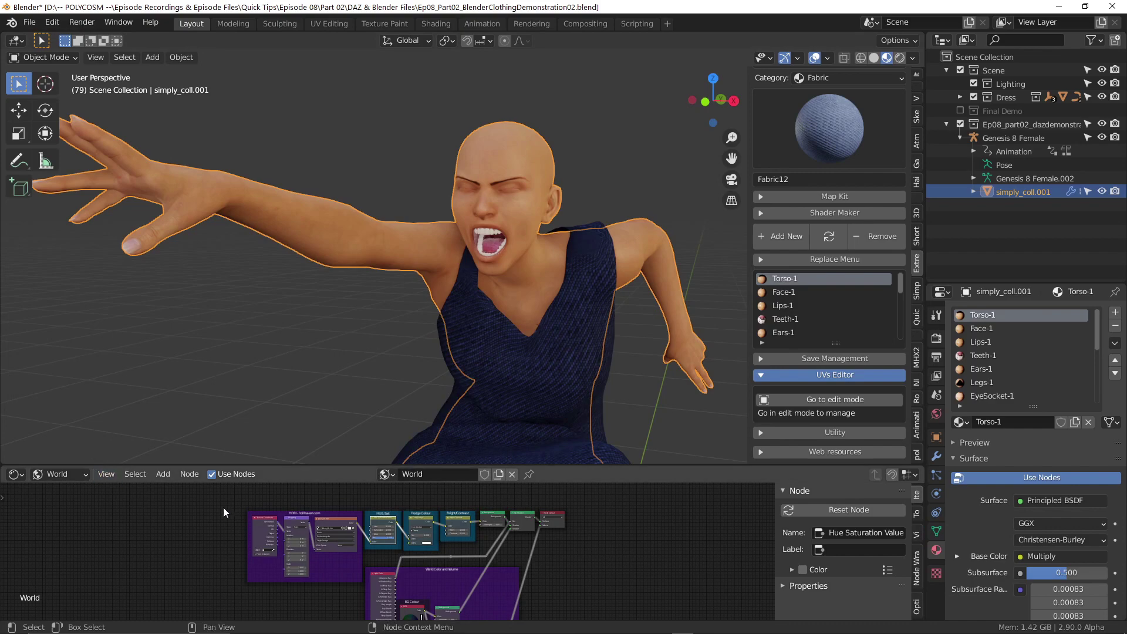
{"action": "left_click", "coordinate": [59, 489]}
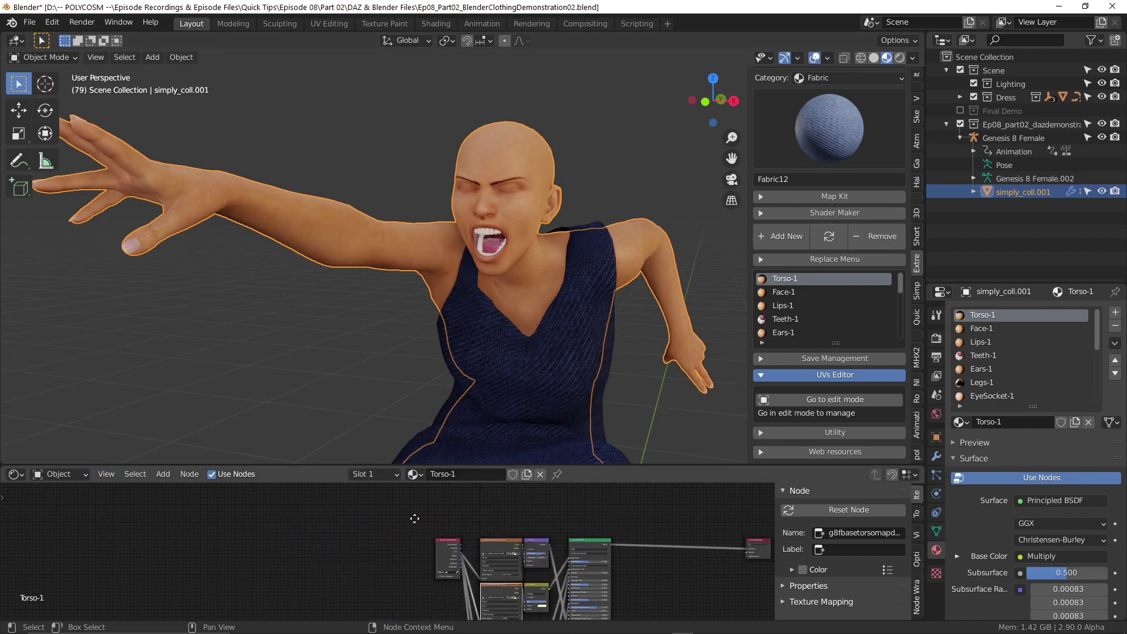
{"action": "middle_click_drag", "start_coordinate": [415, 519], "coordinate": [287, 487]}
{"action": "scroll", "coordinate": [382, 561], "scroll_direction": "up", "scroll_amount": 6}
{"action": "left_click_drag", "start_coordinate": [461, 464], "coordinate": [479, 282]}
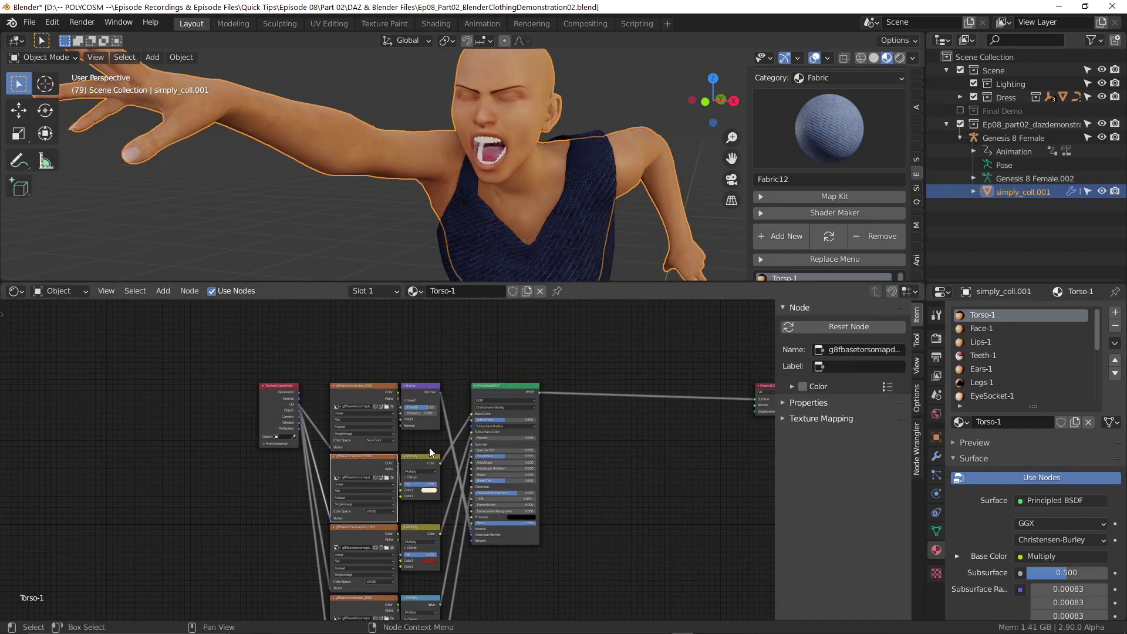
{"action": "scroll", "coordinate": [429, 448], "scroll_direction": "up", "scroll_amount": 3}
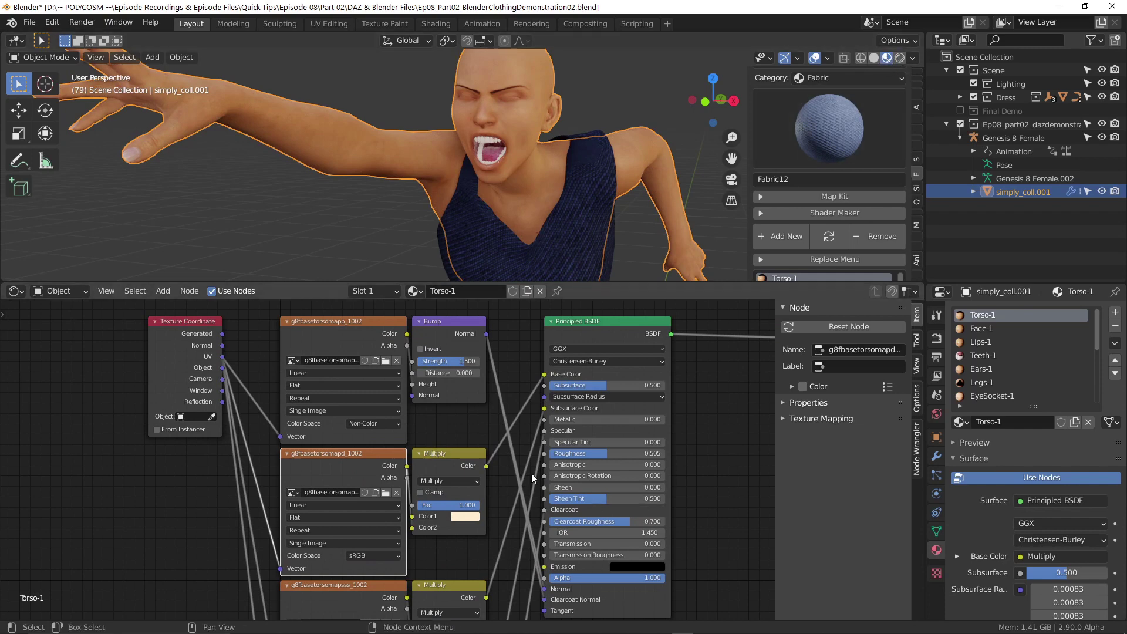
- Try a different Color1 tint on the Multiply node fed by the torso's diffuse texture
{"action": "middle_click_drag", "start_coordinate": [521, 485], "coordinate": [505, 484]}
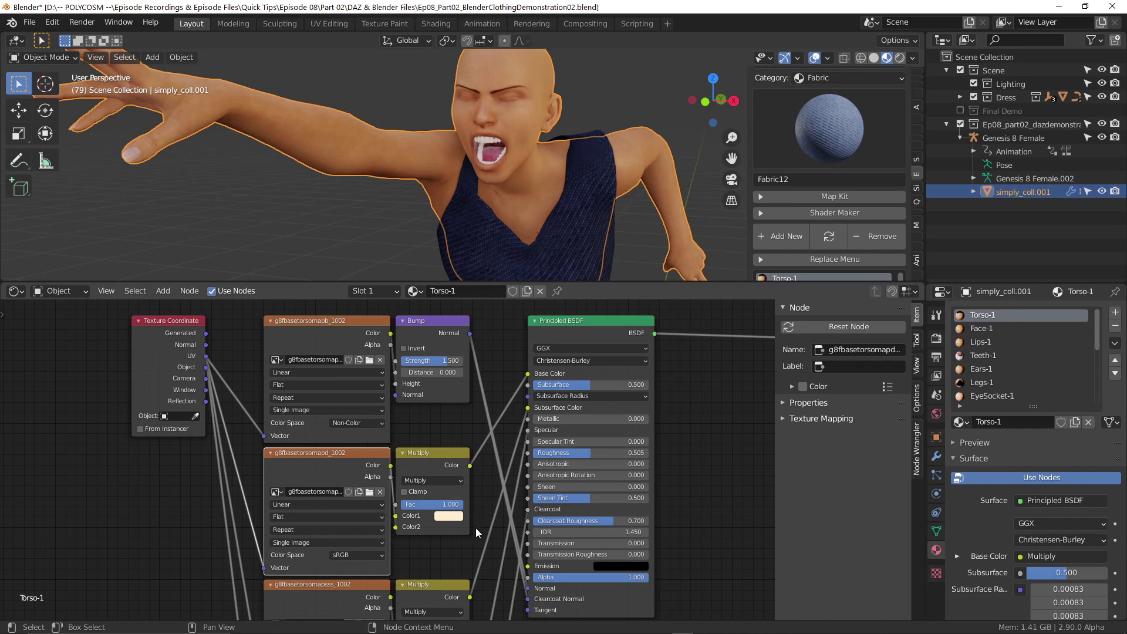
{"action": "left_click", "coordinate": [441, 517]}
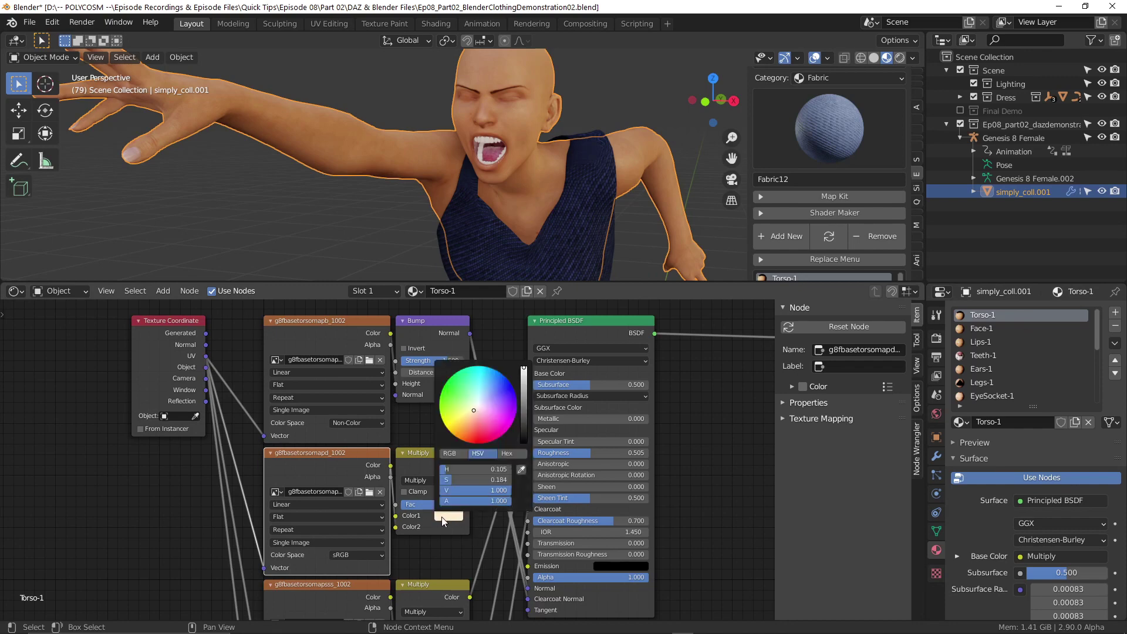
{"action": "mouse_move", "coordinate": [484, 376]}
{"action": "left_mouse_down"}
{"action": "mouse_move", "coordinate": [469, 382]}
{"action": "mouse_move", "coordinate": [473, 410]}
{"action": "left_mouse_up"}
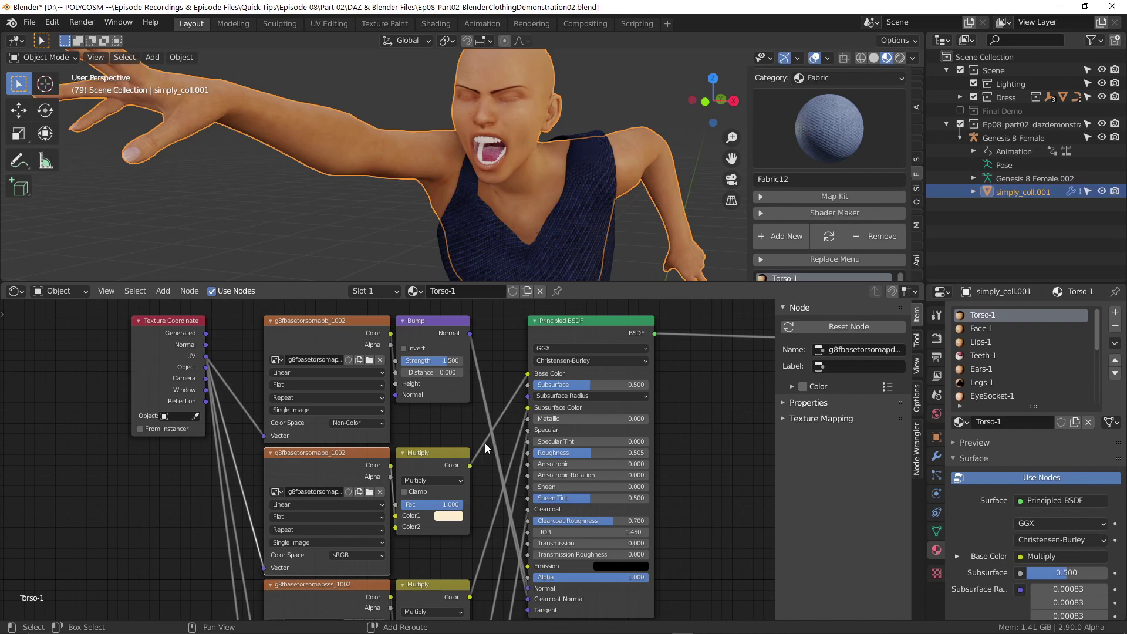
- Insert a Hue Saturation Value node between the torso's diffuse Multiply node and the Principled BSDF Base Color
{"action": "key", "text": "shift+a"}
{"action": "mouse_move", "coordinate": [496, 502]}
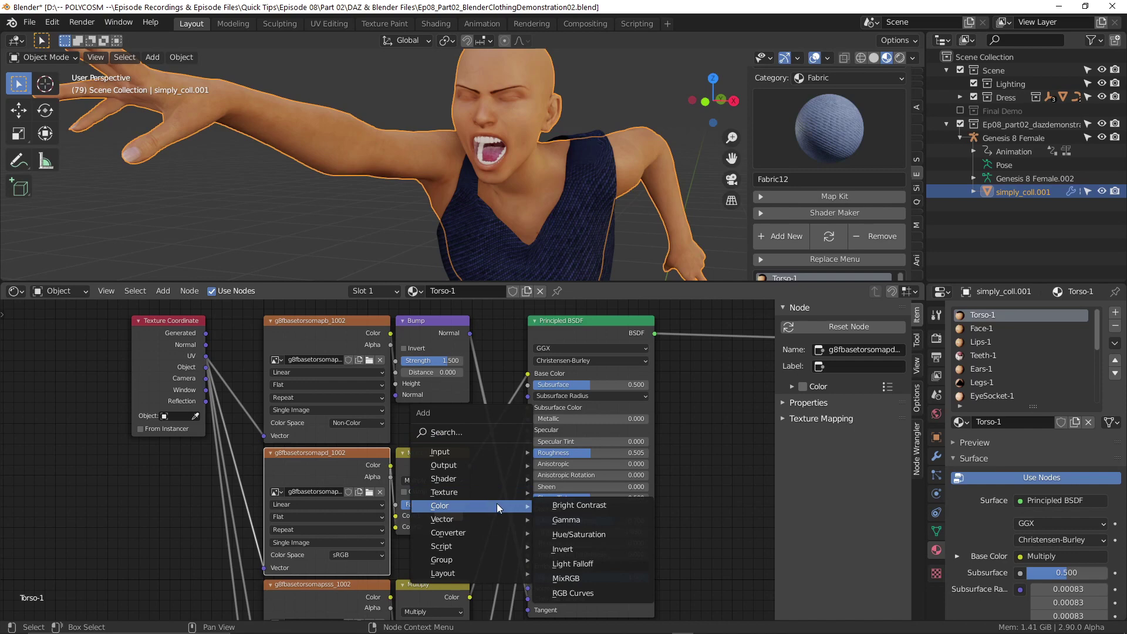
{"action": "left_click", "coordinate": [494, 435]}
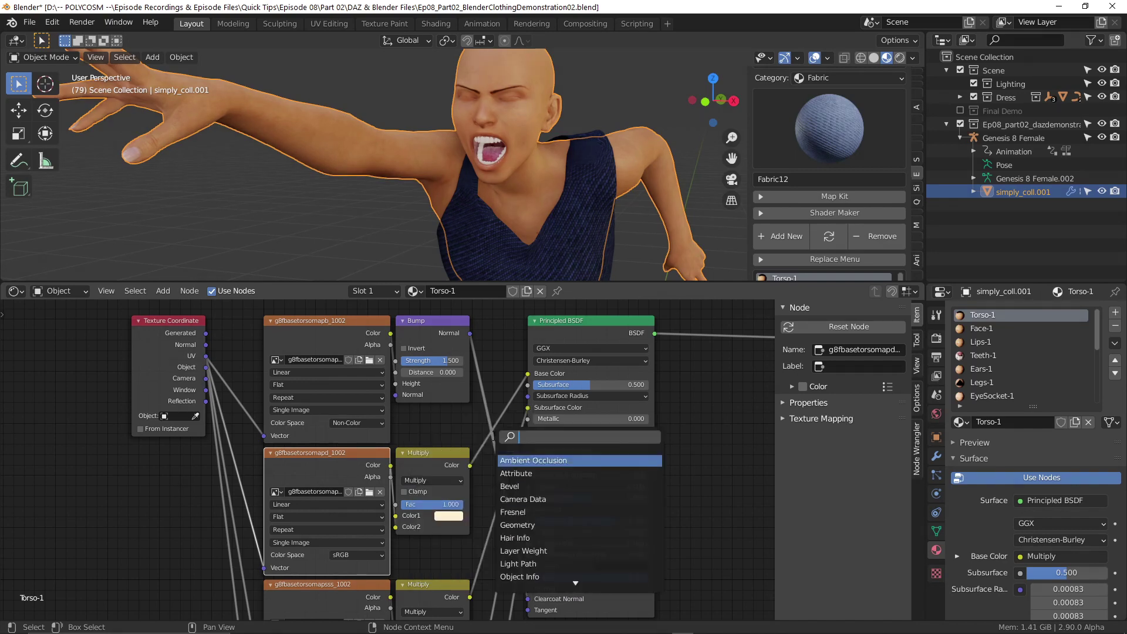
{"action": "type", "text": "hue"}
{"action": "key", "text": "Return"}
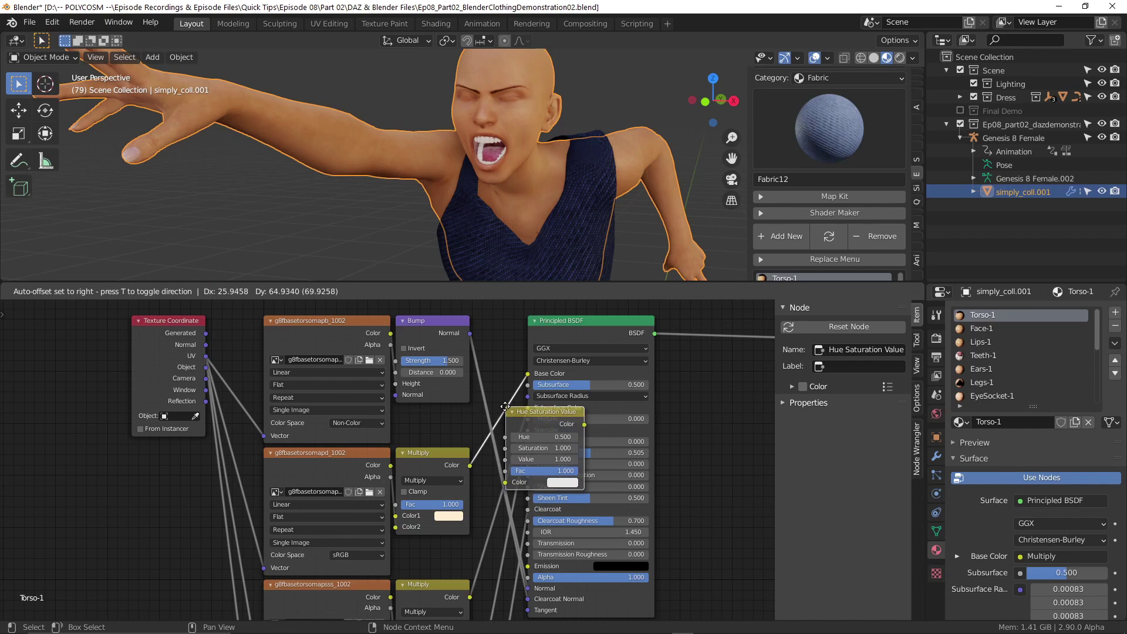
{"action": "left_click", "coordinate": [504, 406]}
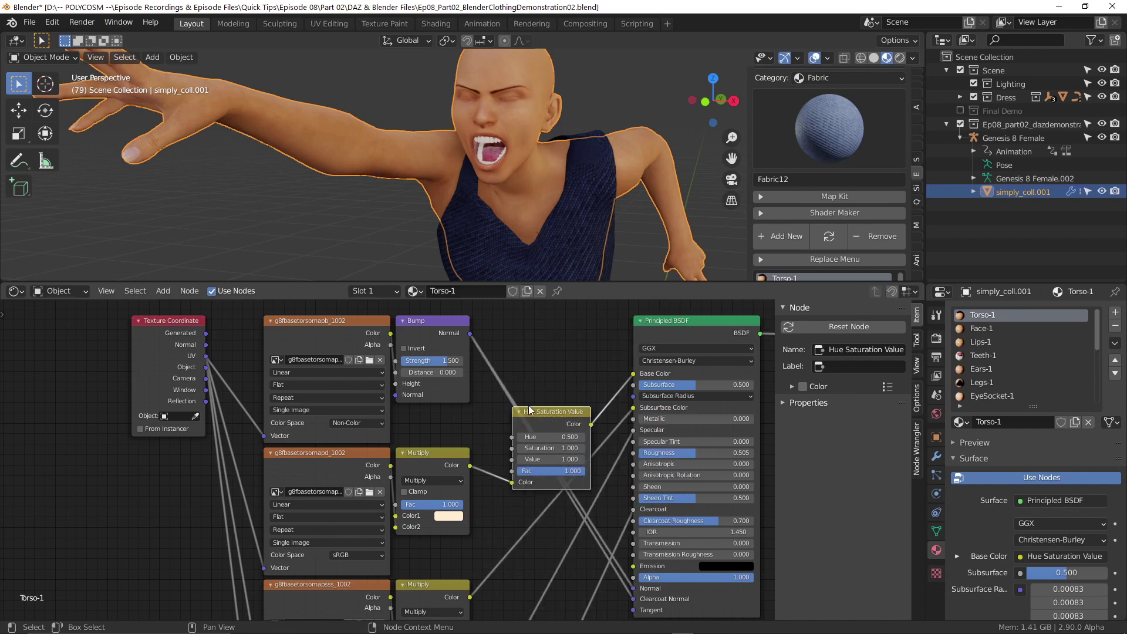
- Insert an RGB Curves node between the Hue Saturation Value node and Base Color, and space the nodes apart
{"action": "key", "text": "shift+a"}
{"action": "left_click", "coordinate": [632, 603]}
{"action": "left_click", "coordinate": [617, 370]}
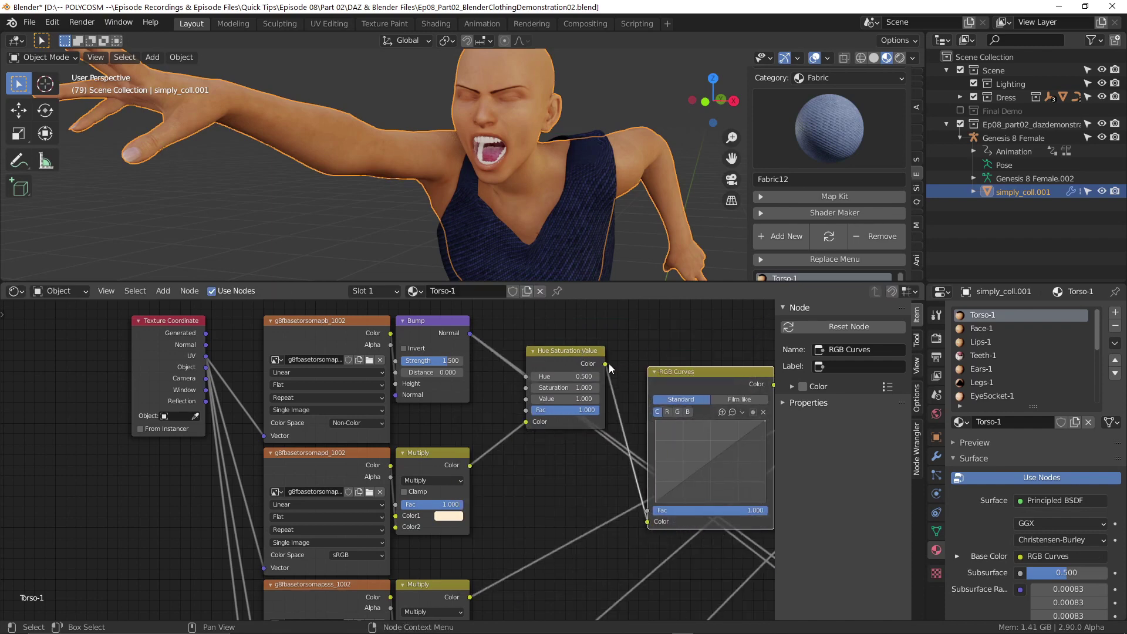
{"action": "left_click_drag", "start_coordinate": [563, 352], "coordinate": [547, 437]}
{"action": "left_click_drag", "start_coordinate": [698, 371], "coordinate": [661, 348]}
- Set the Multiply node's Color1 to cyan (H 0.518, S 1, V 1) and pull the RGB curve's white point to about X 0.85
{"action": "middle_click_drag", "start_coordinate": [576, 458], "coordinate": [451, 493]}
{"action": "left_click", "coordinate": [322, 497], "text": "shift"}
{"action": "left_click_drag", "start_coordinate": [322, 498], "coordinate": [350, 491]}
{"action": "left_click", "coordinate": [354, 543]}
{"action": "left_click_drag", "start_coordinate": [381, 433], "coordinate": [379, 394]}
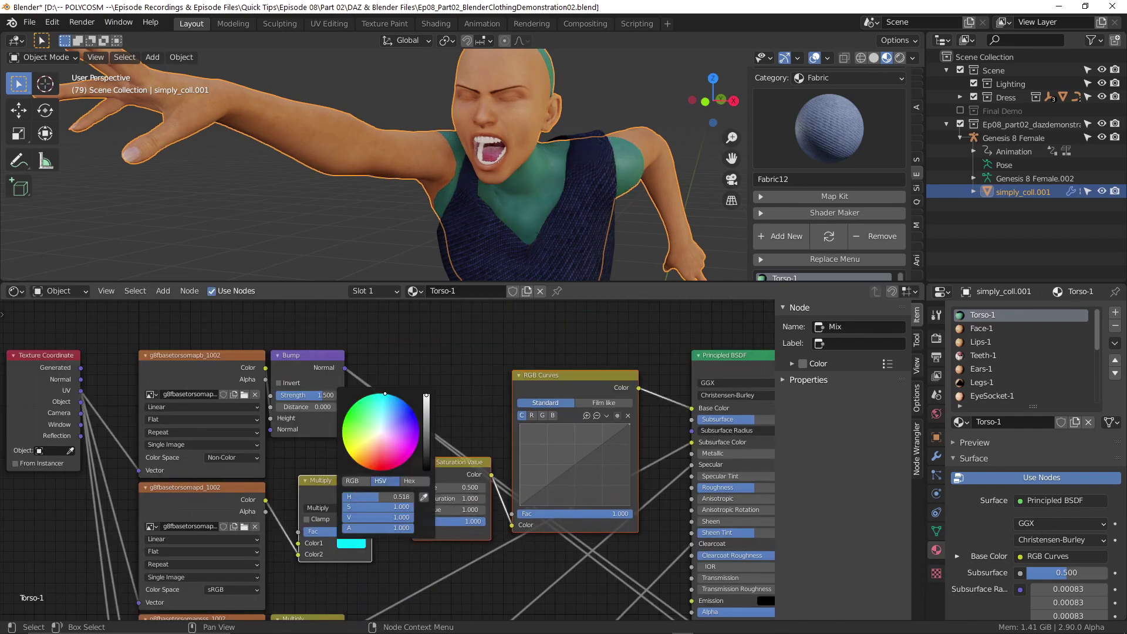
{"action": "left_click_drag", "start_coordinate": [630, 424], "coordinate": [615, 424]}
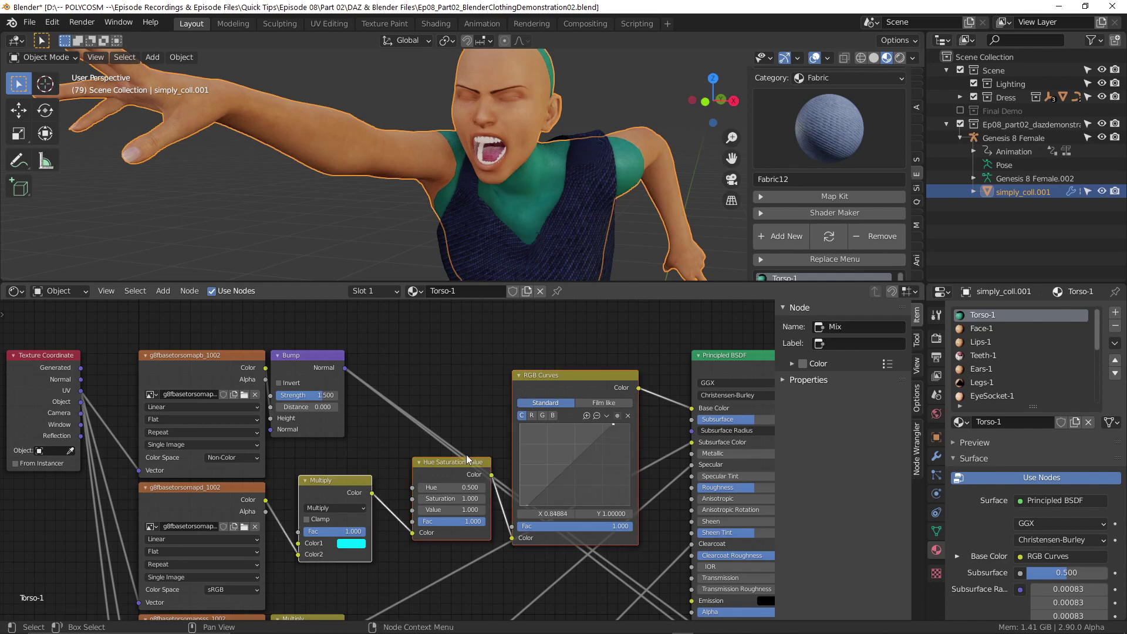
- Group the Multiply, Hue Saturation Value and RGB Curves nodes and name the group Blue Skin
{"action": "key", "text": "ctrl+g"}
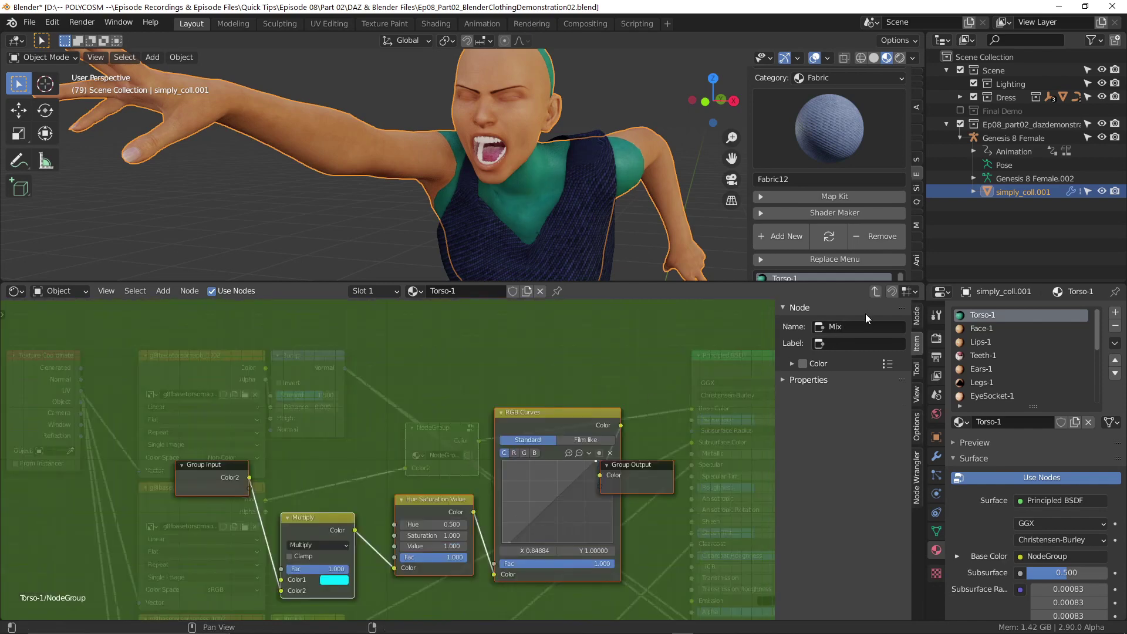
{"action": "left_click", "coordinate": [875, 290]}
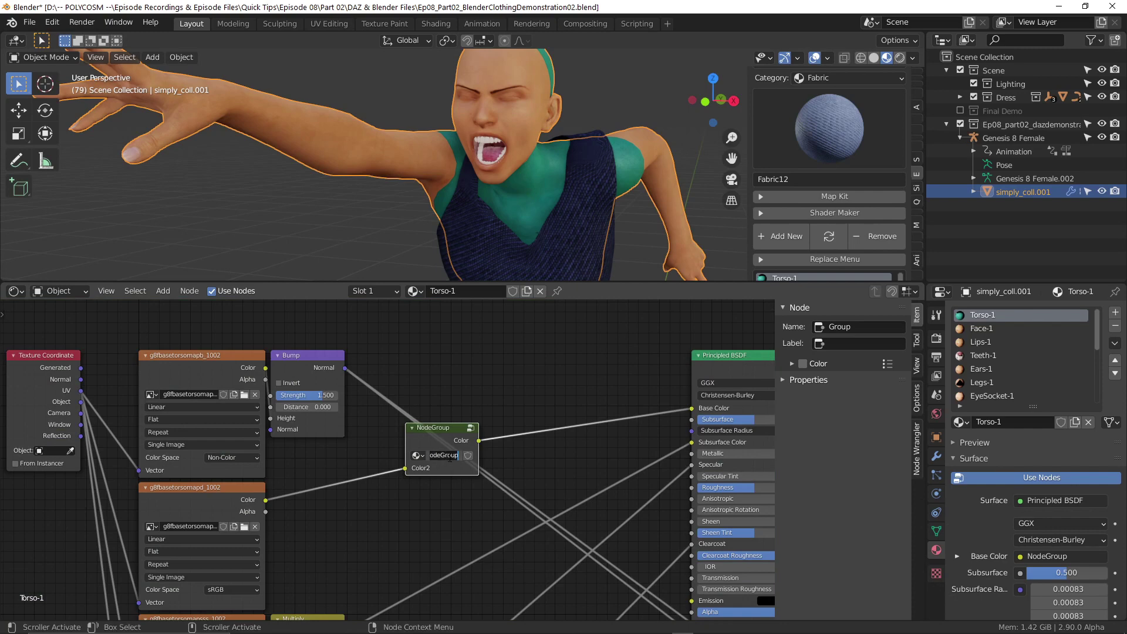
{"action": "type", "text": "Blue Si"}
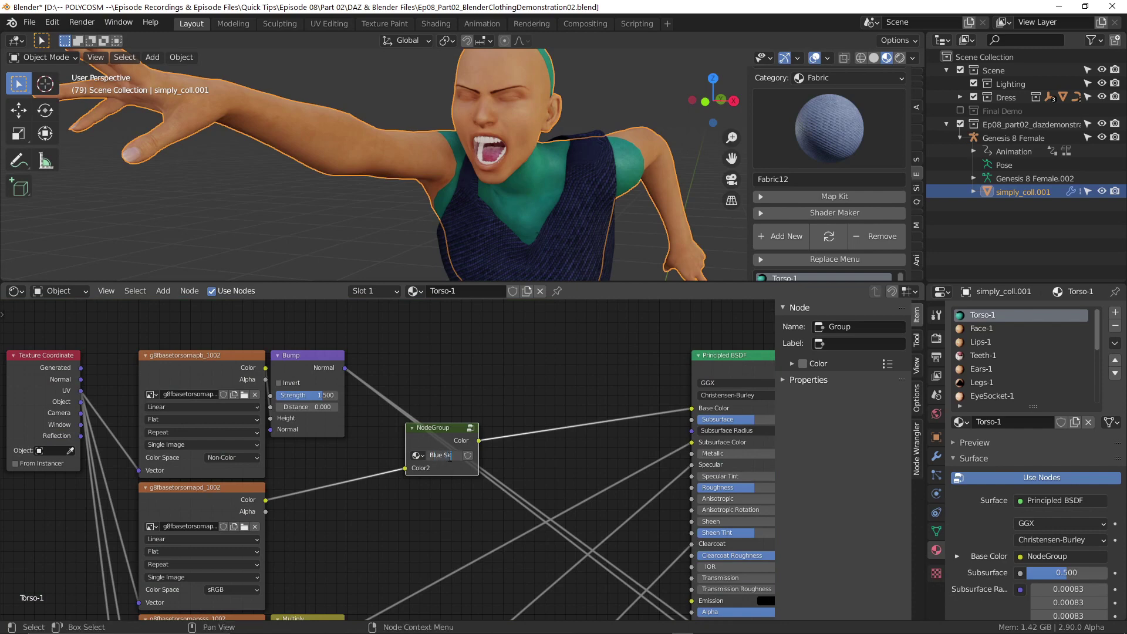
{"action": "type", "text": "in"}
{"action": "key", "text": "Return"}
- Insert the Blue Skin group before Base Color in Face-1, replacing the diffuse Multiply node and connecting the face texture to Color2
{"action": "left_click", "coordinate": [974, 329]}
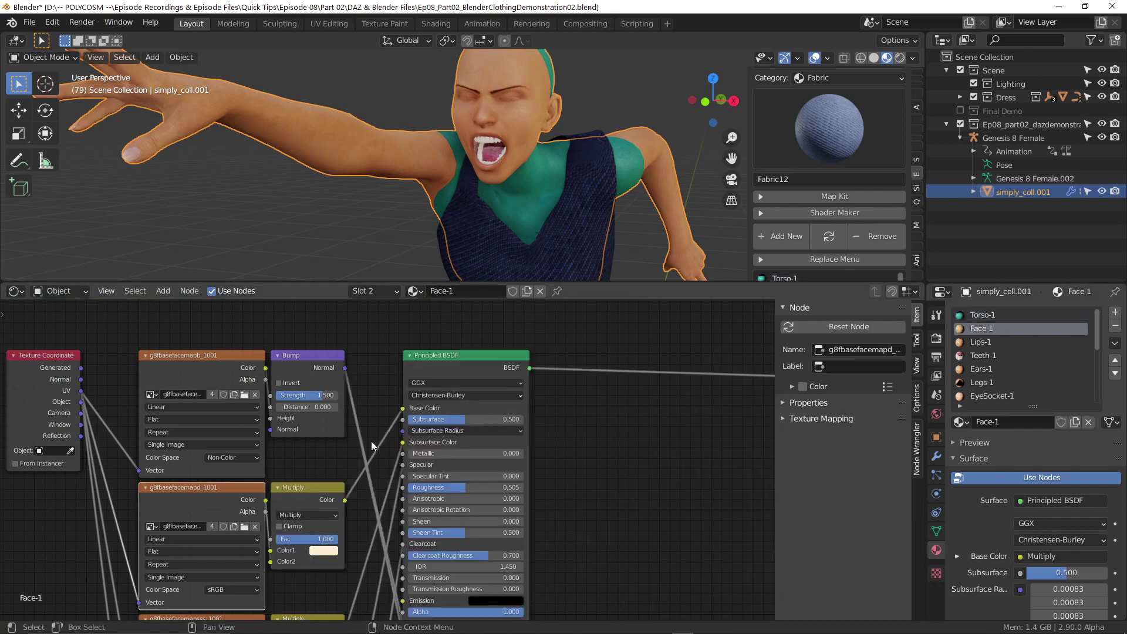
{"action": "middle_click_drag", "start_coordinate": [371, 442], "coordinate": [438, 441]}
{"action": "left_click", "coordinate": [443, 421]}
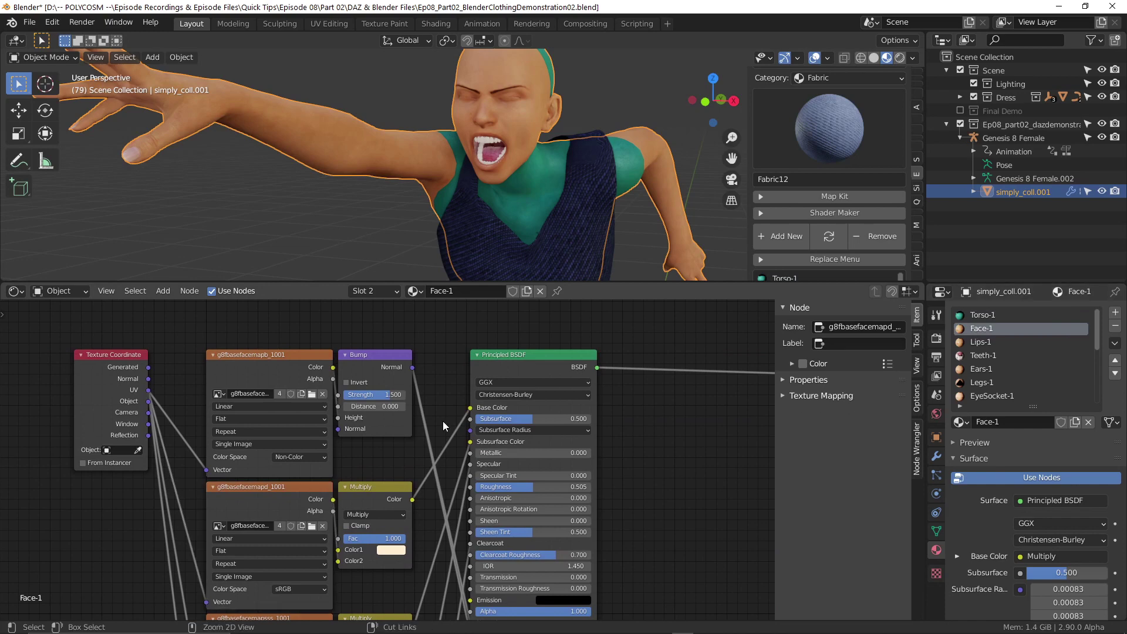
{"action": "key", "text": "ctrl+v"}
{"action": "left_click_drag", "start_coordinate": [510, 423], "coordinate": [481, 411]}
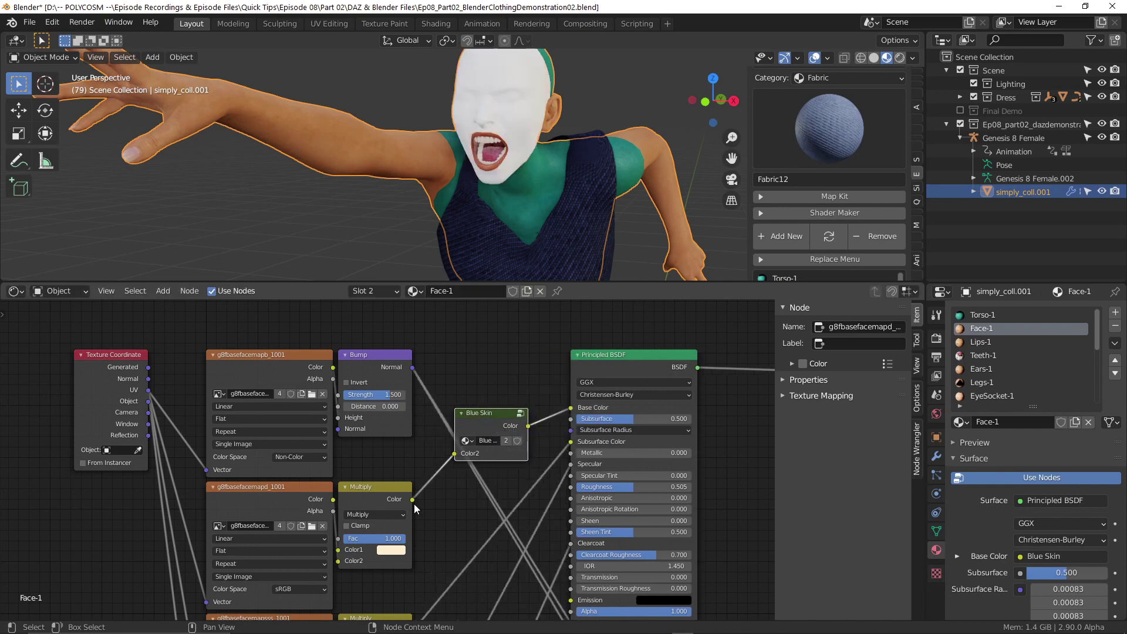
{"action": "key", "text": "x"}
{"action": "left_click_drag", "start_coordinate": [333, 499], "coordinate": [455, 454]}
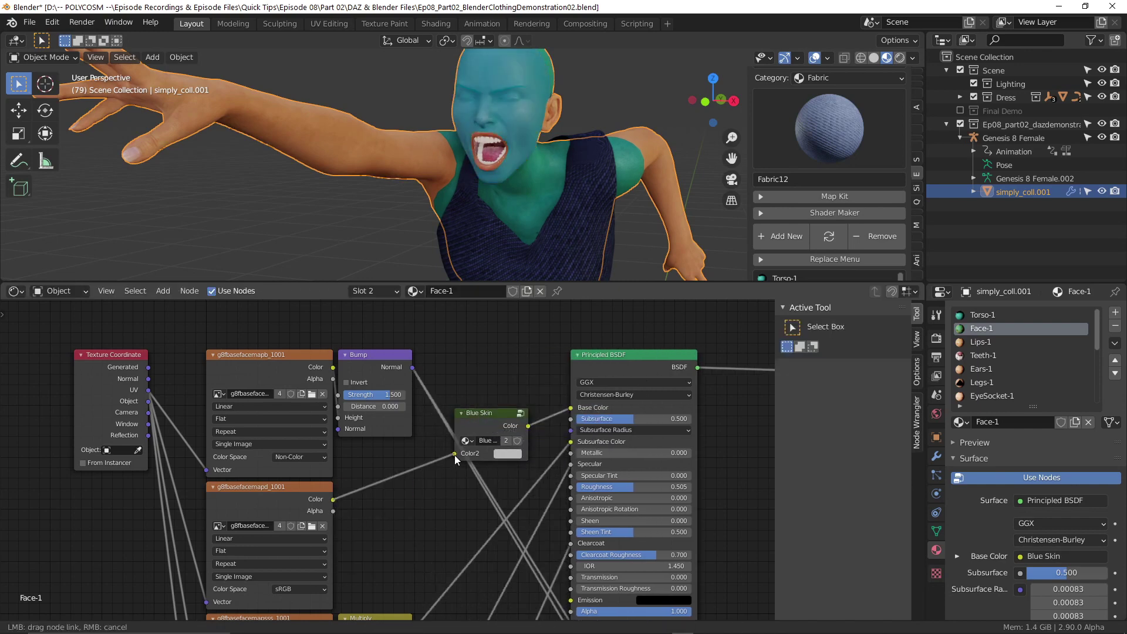
{"action": "left_click_drag", "start_coordinate": [487, 414], "coordinate": [474, 414]}
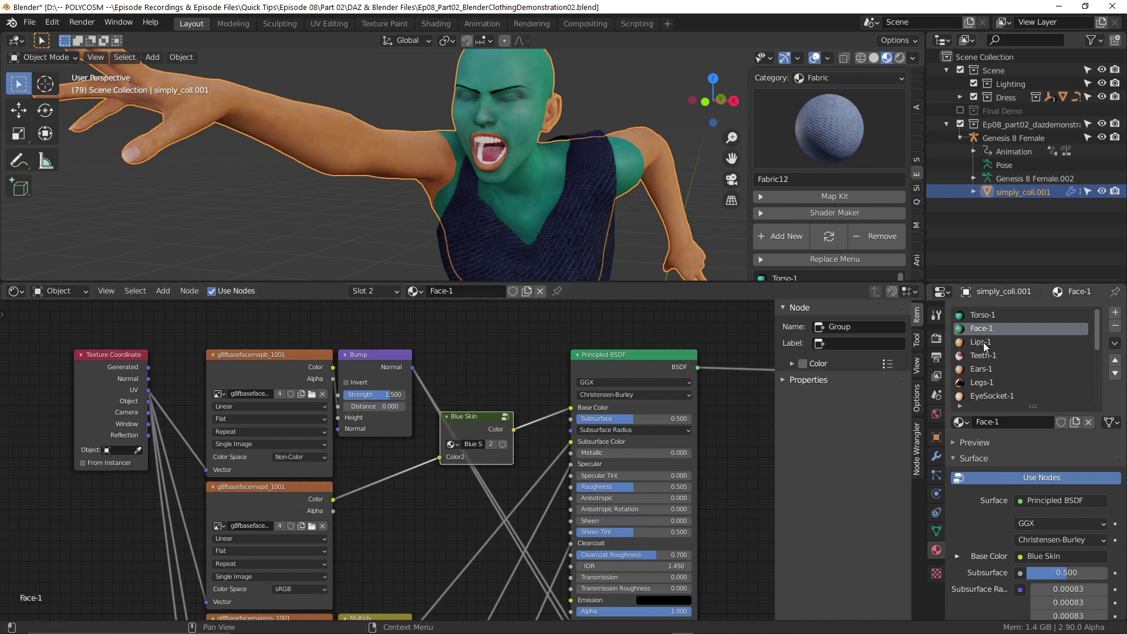
- Insert the Blue Skin group in Ears-1 and Legs-1, replacing the diffuse Multiply node and connecting the texture to Color2
{"action": "left_click", "coordinate": [982, 369]}
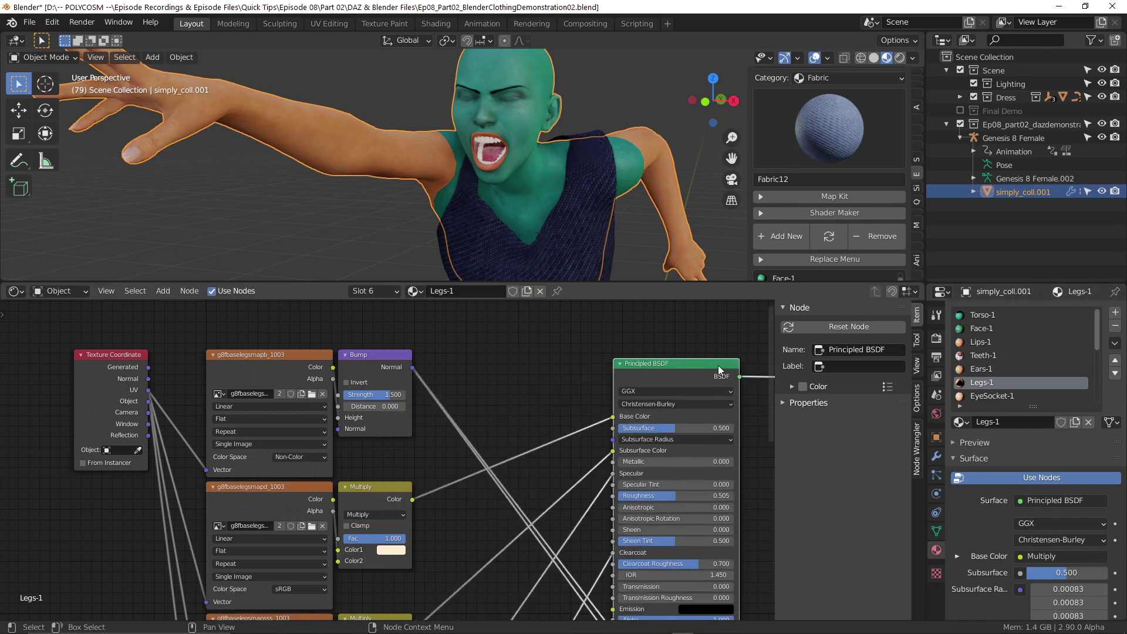
{"action": "left_click_drag", "start_coordinate": [542, 395], "coordinate": [562, 450]}
{"action": "left_click", "coordinate": [390, 492]}
{"action": "key", "text": "x"}
{"action": "left_click_drag", "start_coordinate": [333, 500], "coordinate": [496, 476]}
{"action": "left_click_drag", "start_coordinate": [512, 451], "coordinate": [502, 423]}
{"action": "scroll", "coordinate": [981, 372], "scroll_direction": "down", "scroll_amount": 2}
{"action": "scroll", "coordinate": [980, 372], "scroll_direction": "down", "scroll_amount": 2}
- Insert the Blue Skin group in Arms-1, replacing the diffuse Multiply node and connecting the arm texture to Color2
{"action": "left_click", "coordinate": [981, 370]}
{"action": "left_click_drag", "start_coordinate": [531, 357], "coordinate": [698, 363]}
{"action": "key", "text": "ctrl+v"}
{"action": "left_click_drag", "start_coordinate": [578, 415], "coordinate": [592, 429]}
{"action": "left_click", "coordinate": [385, 491]}
{"action": "key", "text": "x"}
{"action": "left_click_drag", "start_coordinate": [333, 500], "coordinate": [470, 488]}
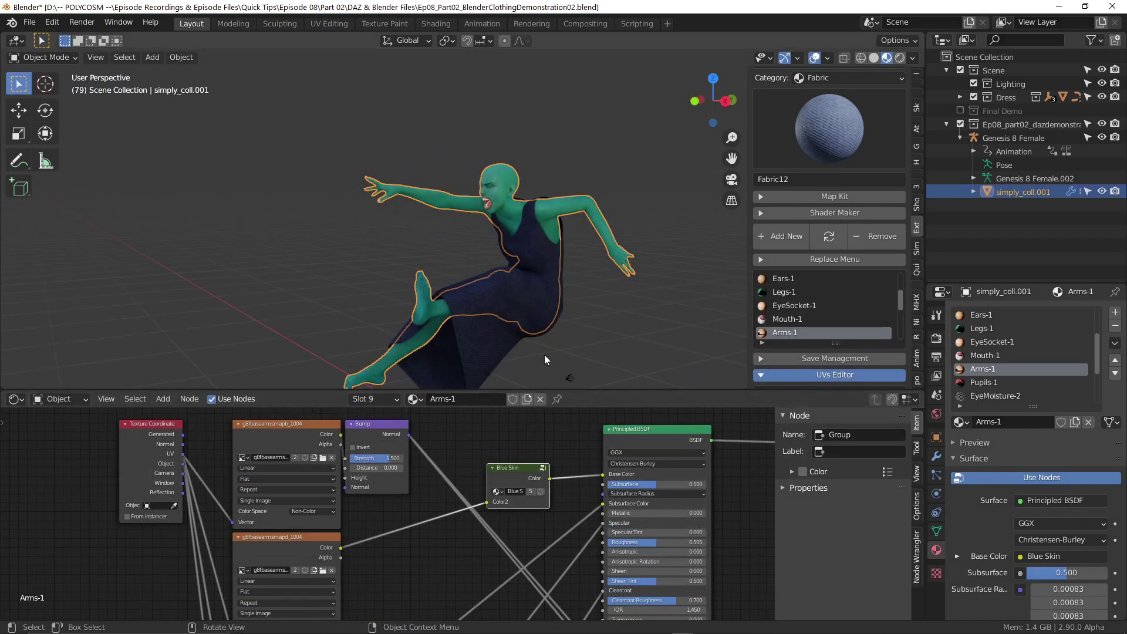
{"action": "middle_click_drag", "start_coordinate": [545, 355], "coordinate": [554, 298]}
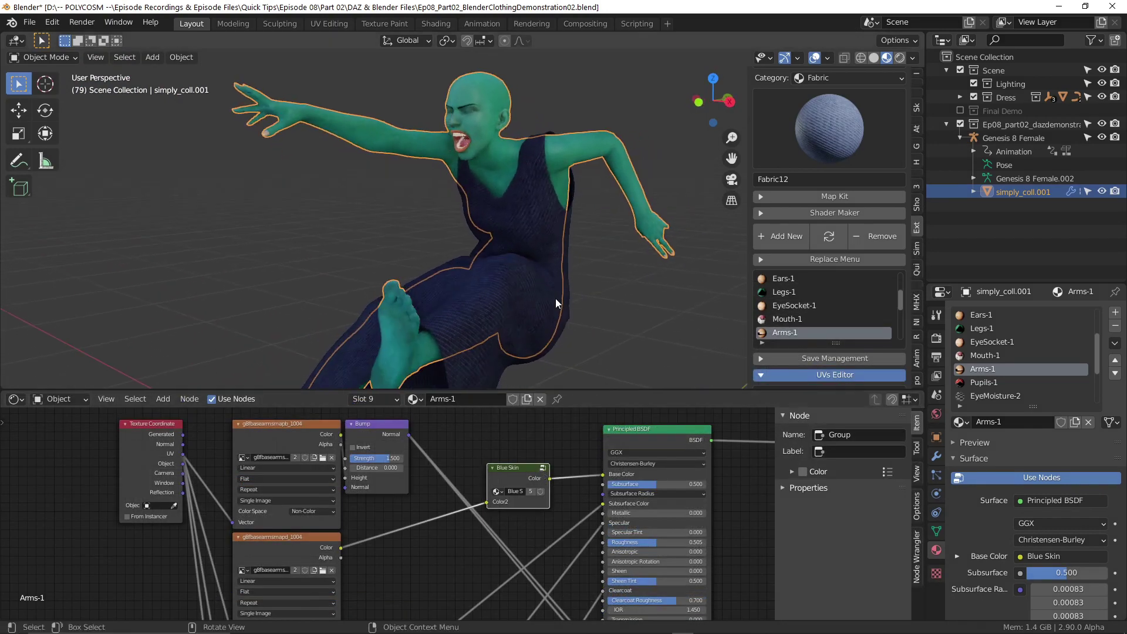
- Open the Blue Skin group, move its Group Output clear of the RGB Curves node, and adjust Hue Saturation Value for a bluer skin
{"action": "left_click", "coordinate": [542, 468]}
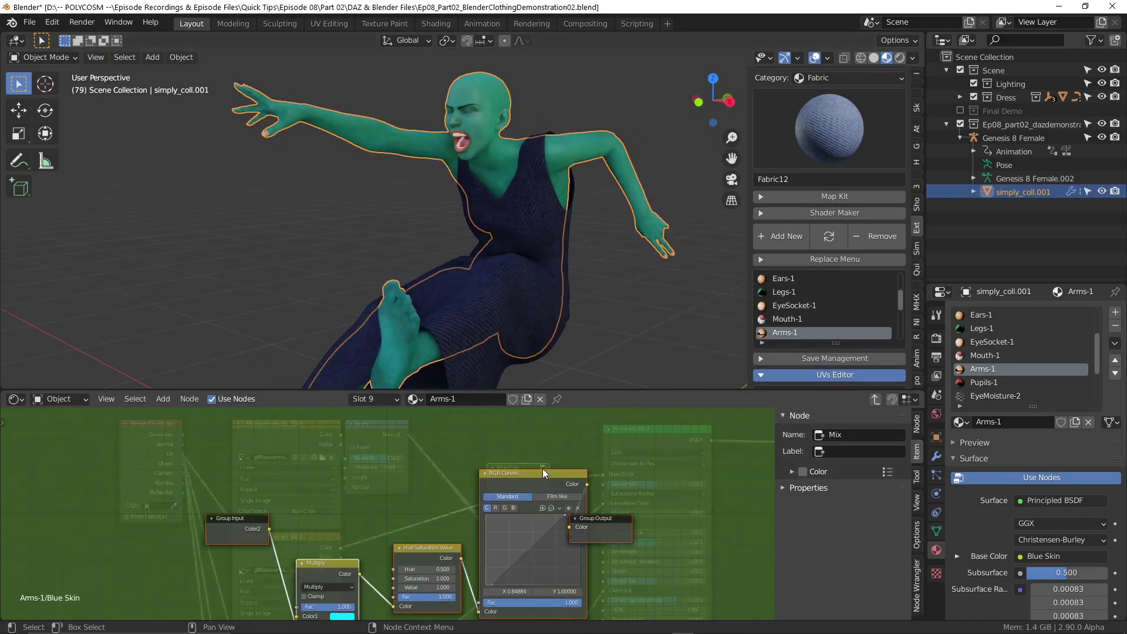
{"action": "left_click_drag", "start_coordinate": [612, 464], "coordinate": [687, 463]}
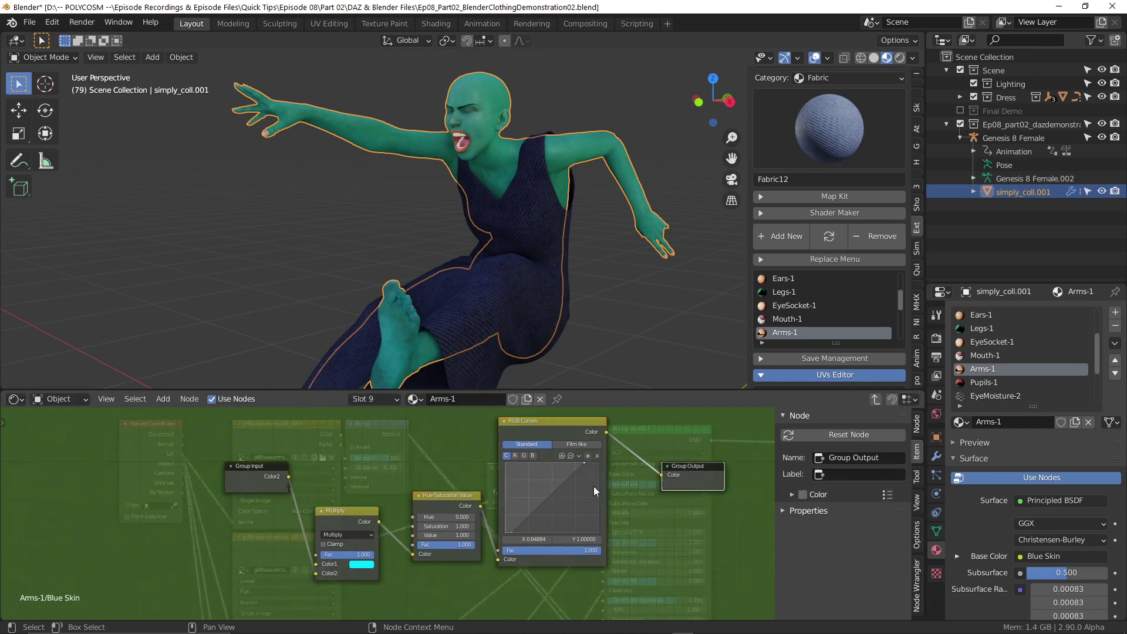
{"action": "mouse_move", "coordinate": [455, 526]}
{"action": "left_mouse_down"}
{"action": "mouse_move", "coordinate": [438, 527]}
{"action": "mouse_move", "coordinate": [465, 518]}
{"action": "left_mouse_up"}
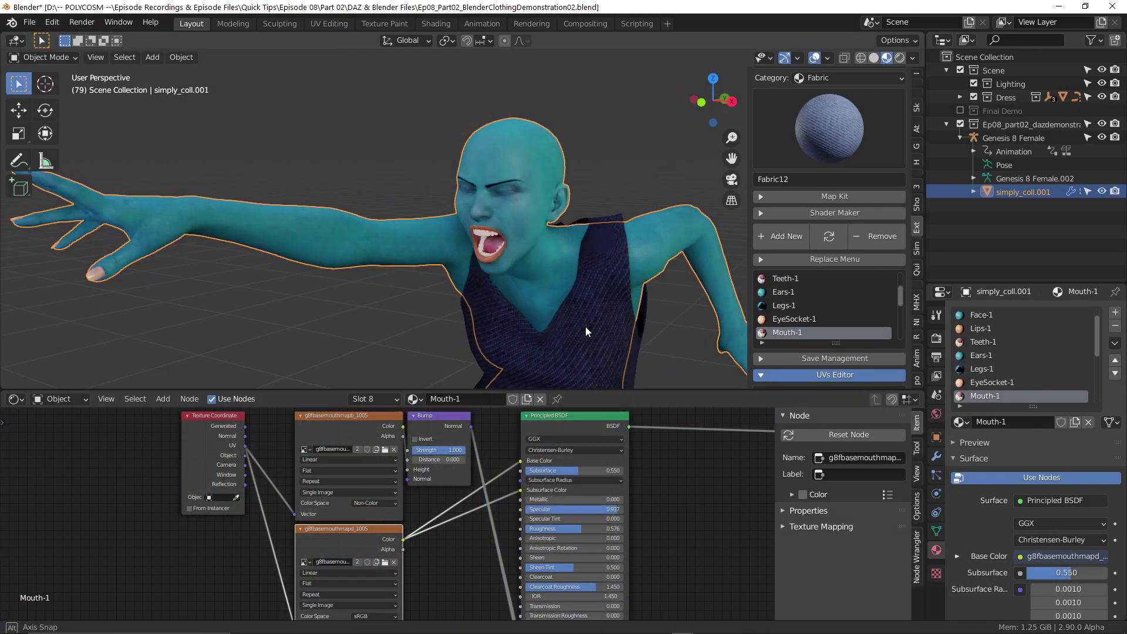
- In Lips-1, set Roughness to 0.639 and darken Color1 of the diffuse Multiply node to a muted beige
{"action": "middle_click_drag", "start_coordinate": [603, 336], "coordinate": [614, 288]}
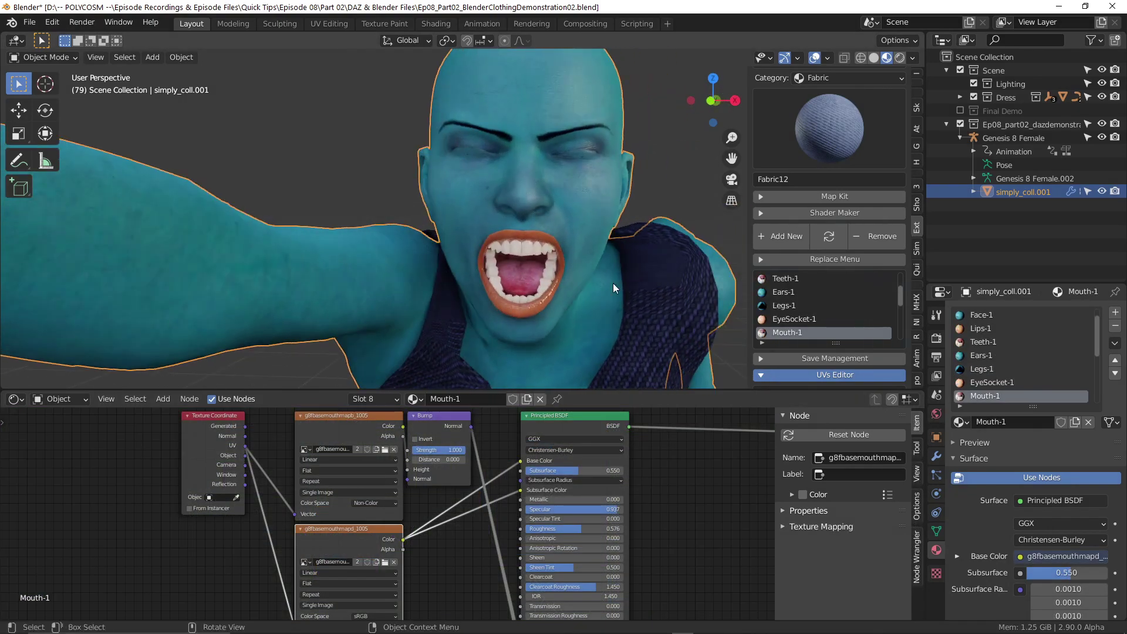
{"action": "scroll", "coordinate": [1005, 344], "scroll_direction": "up", "scroll_amount": 1}
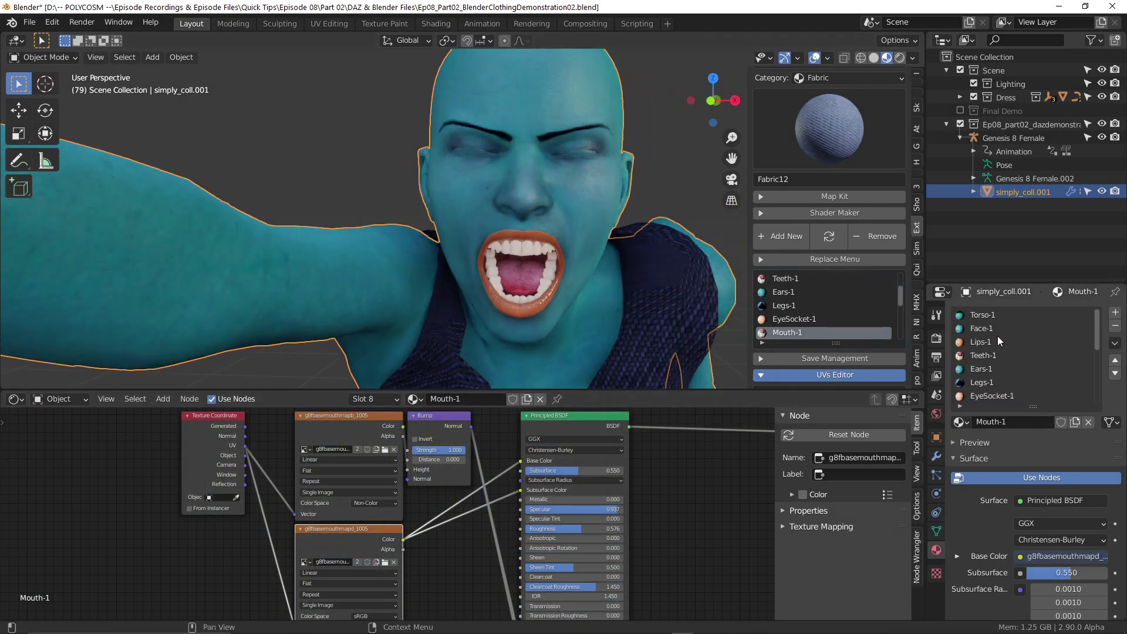
{"action": "left_click", "coordinate": [991, 343]}
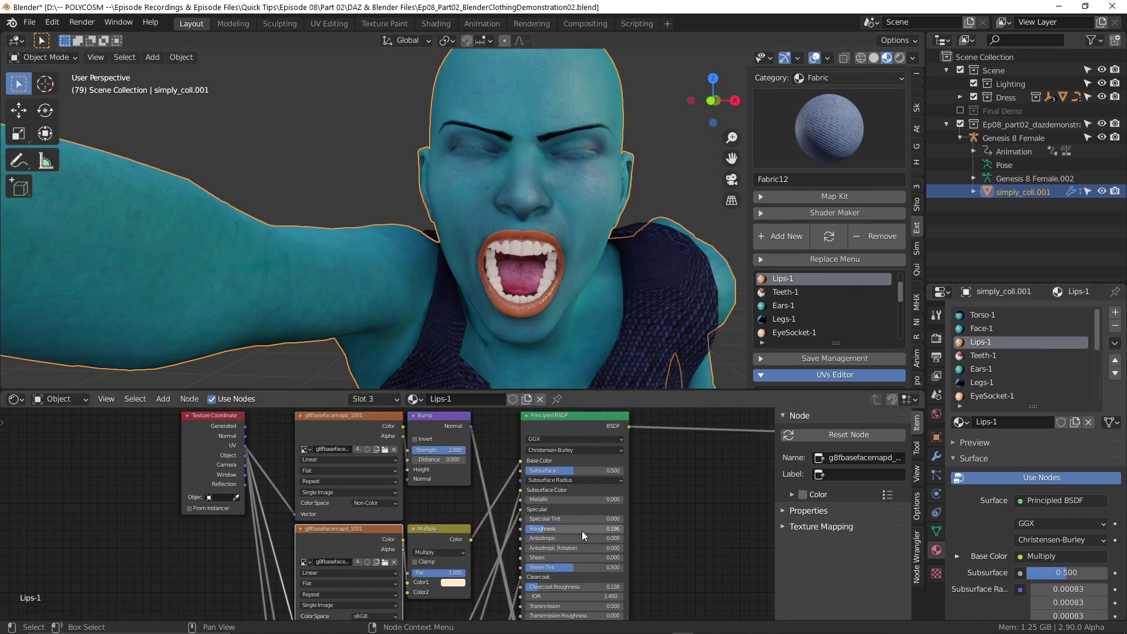
{"action": "left_click_drag", "start_coordinate": [582, 531], "coordinate": [628, 531]}
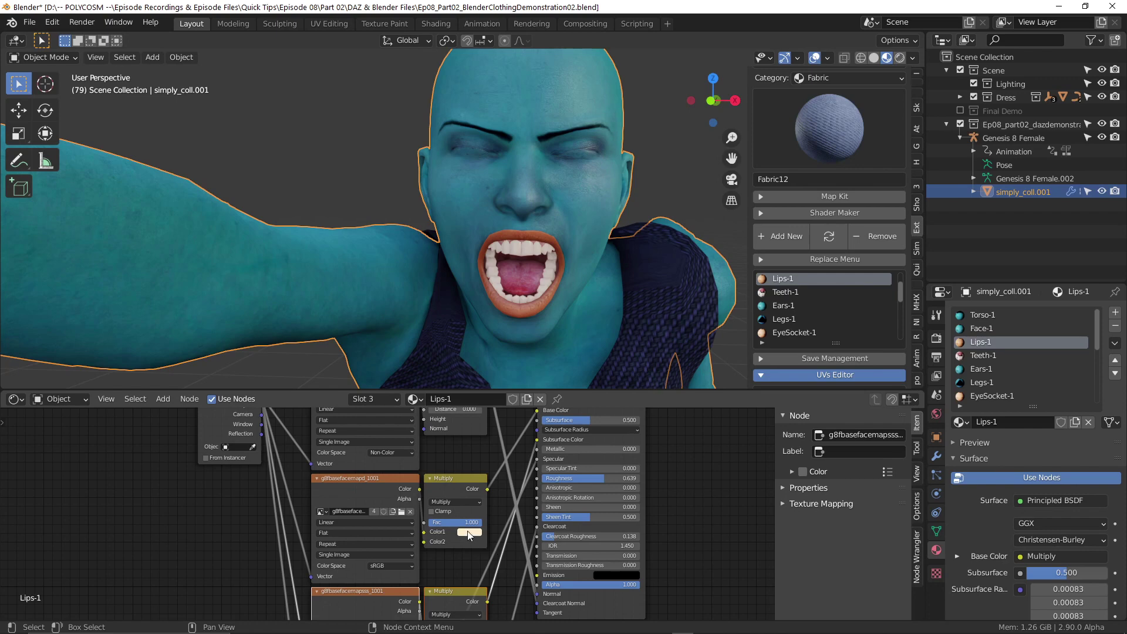
{"action": "left_click", "coordinate": [469, 533]}
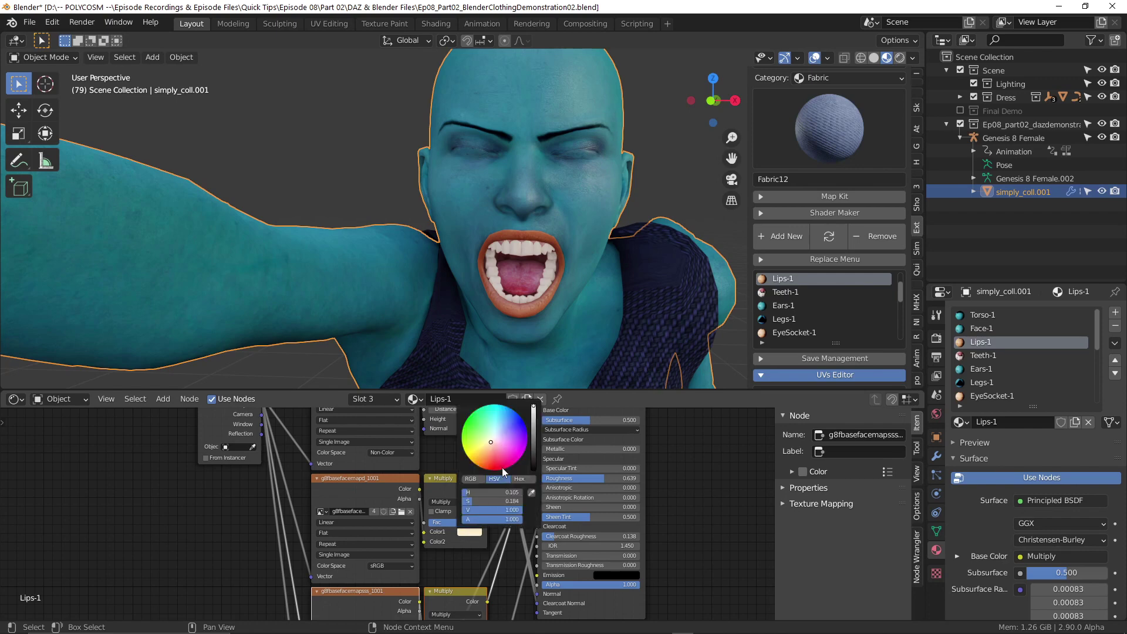
{"action": "left_click_drag", "start_coordinate": [535, 413], "coordinate": [534, 421]}
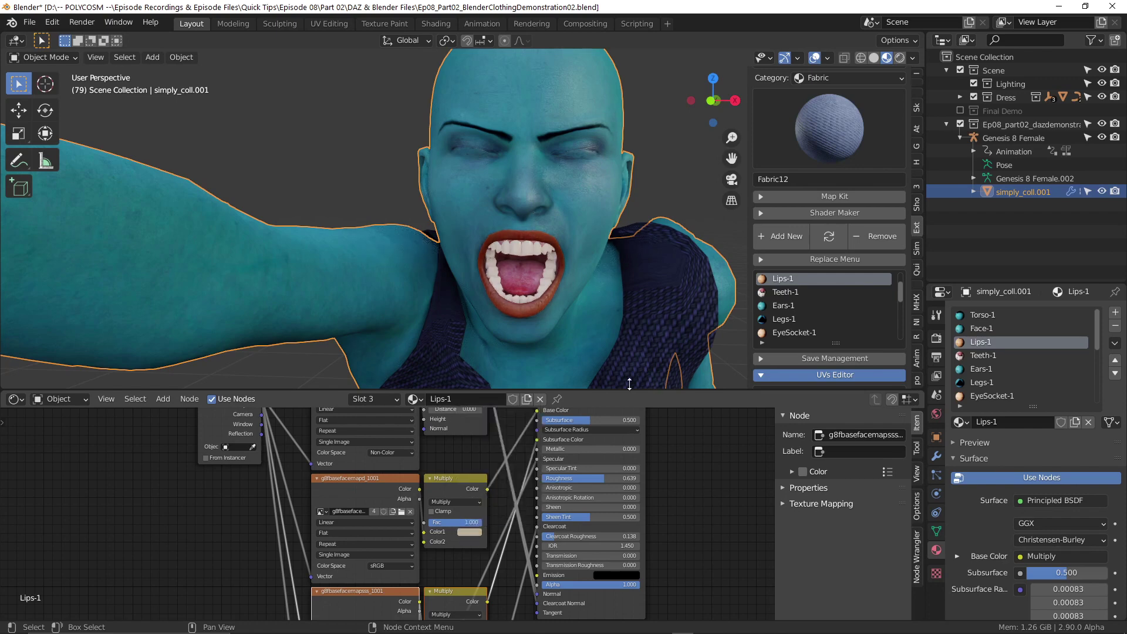
- In the Teeth-1 material, set the Principled BSDF's Subsurface to 0
{"action": "left_click", "coordinate": [985, 355]}
{"action": "scroll", "coordinate": [621, 297], "scroll_direction": "up", "scroll_amount": 5}
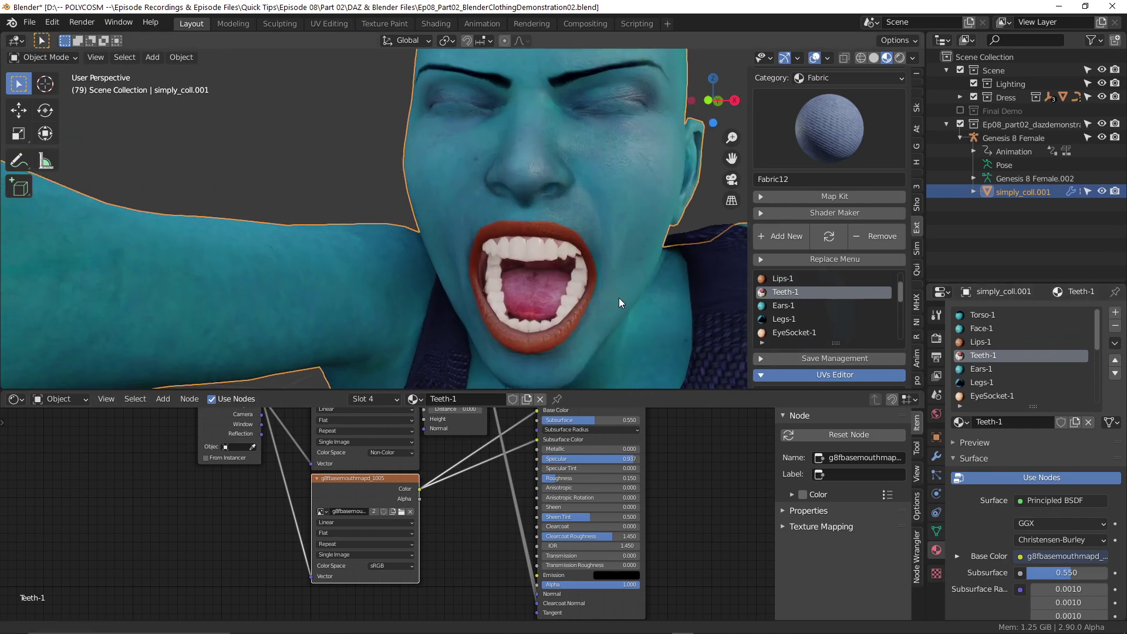
{"action": "scroll", "coordinate": [639, 485], "scroll_direction": "up", "scroll_amount": 2}
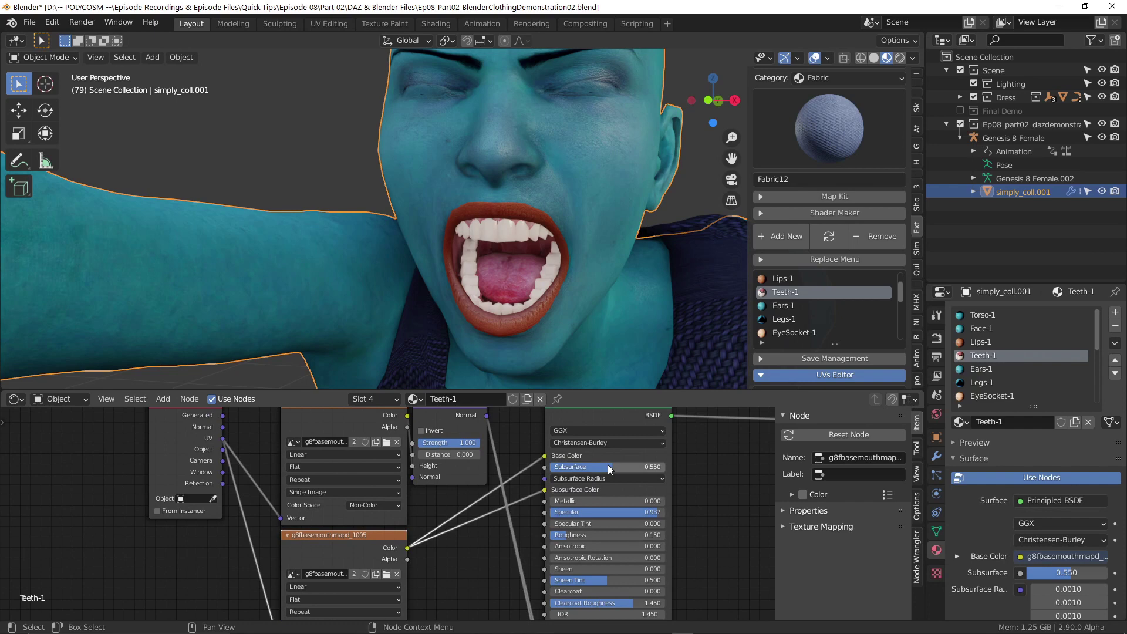
{"action": "left_click_drag", "start_coordinate": [608, 464], "coordinate": [546, 464]}
- Insert a Hue Saturation Value node between the mouth texture and Base Color in Teeth-1, with Saturation 1.190 and Value 0.530
{"action": "middle_click_drag", "start_coordinate": [533, 472], "coordinate": [526, 490]}
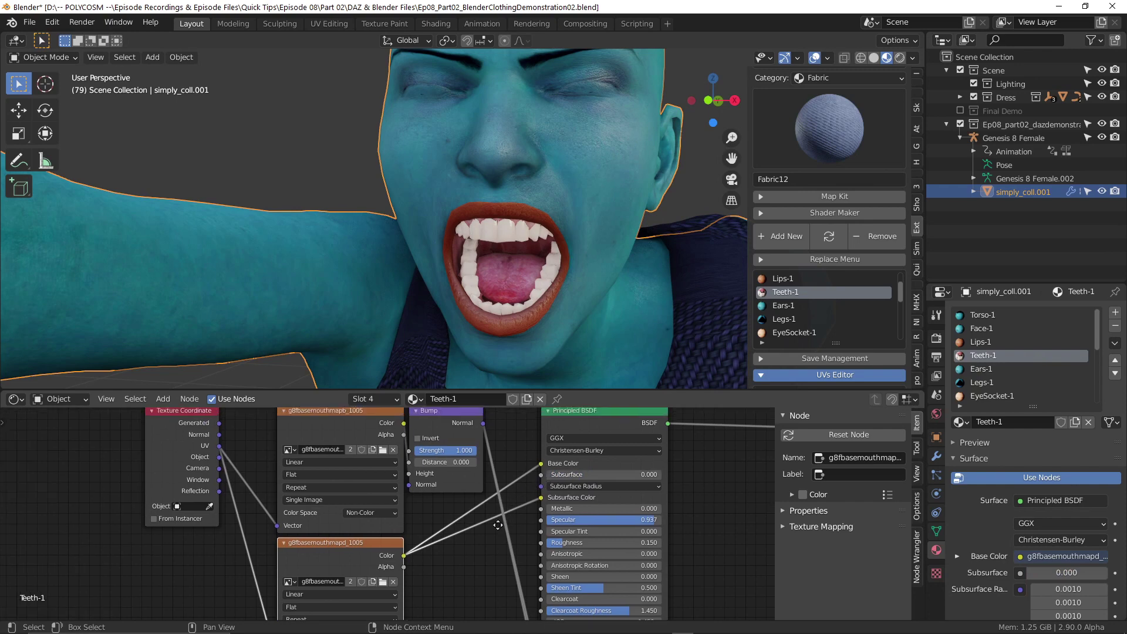
{"action": "key", "text": "shift+a"}
{"action": "mouse_move", "coordinate": [535, 529]}
{"action": "left_click", "coordinate": [569, 478]}
{"action": "left_click", "coordinate": [523, 489]}
{"action": "mouse_move", "coordinate": [571, 540]}
{"action": "left_mouse_down"}
{"action": "mouse_move", "coordinate": [534, 539]}
{"action": "mouse_move", "coordinate": [581, 528]}
{"action": "mouse_move", "coordinate": [549, 539]}
{"action": "left_mouse_up"}
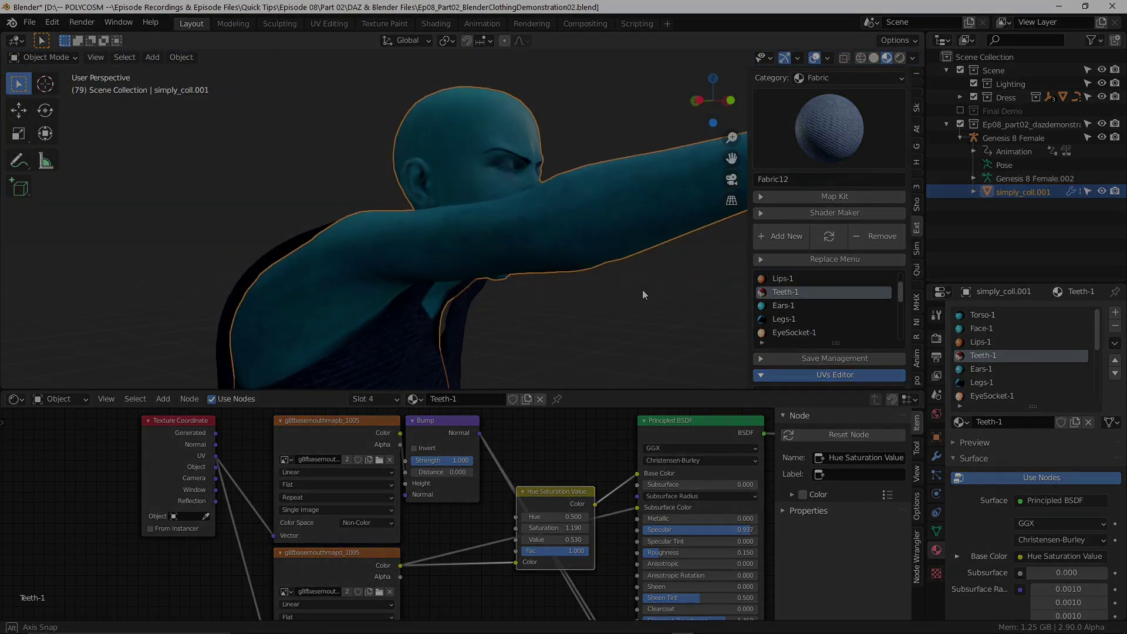